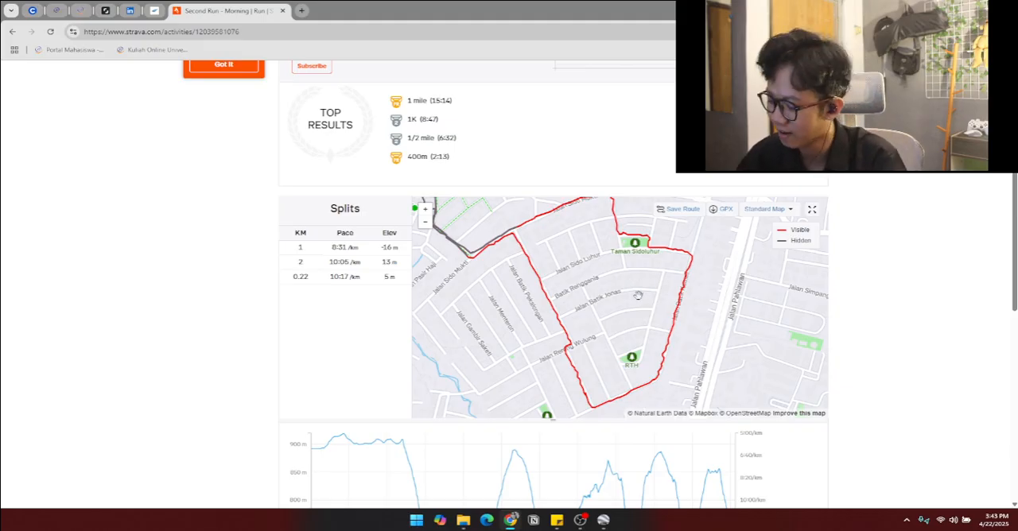
# Step: Examine the full loop of the recorded morning run on the activity's Splits map
pyautogui.hotkey('ctrl', '-')
pyautogui.hotkey('ctrl', '+')
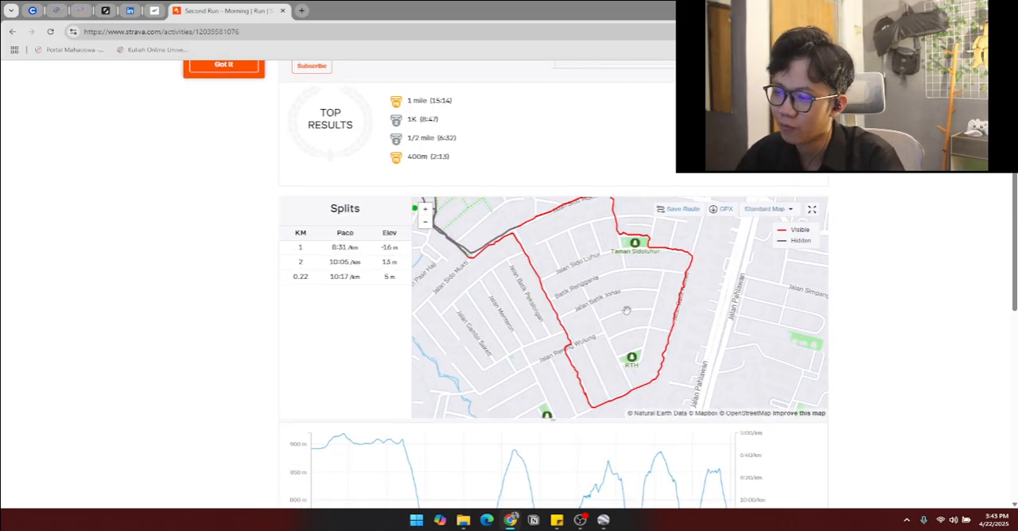
pyautogui.moveTo(634, 306); pyautogui.dragTo(669, 338)
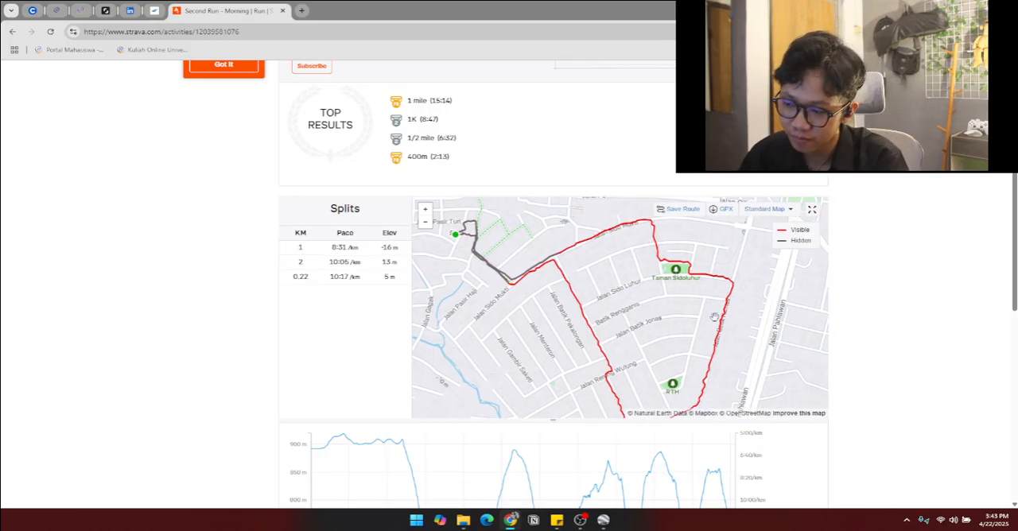
pyautogui.moveTo(714, 317); pyautogui.dragTo(711, 292)
pyautogui.scroll(-1, 604, 326)
pyautogui.scroll(1, 604, 326)
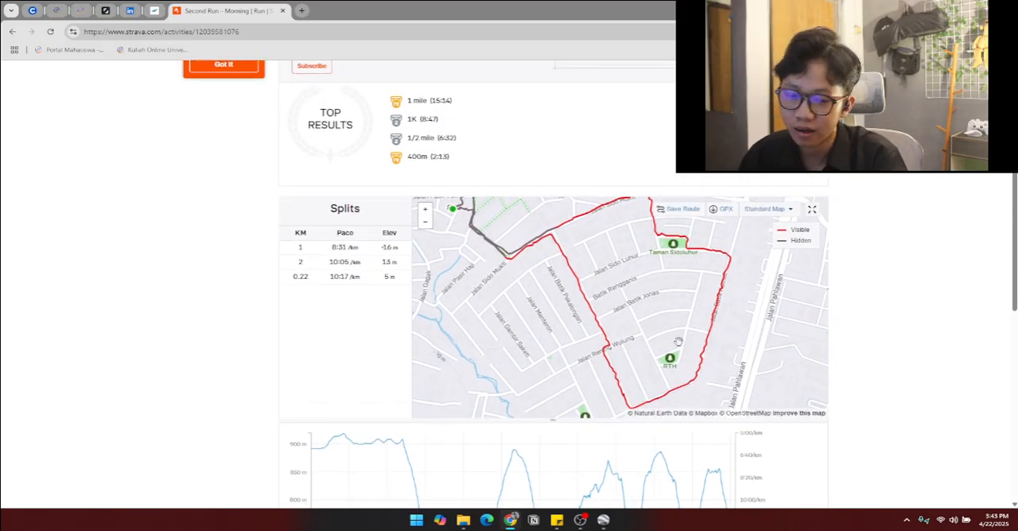
pyautogui.moveTo(678, 342); pyautogui.dragTo(709, 374)
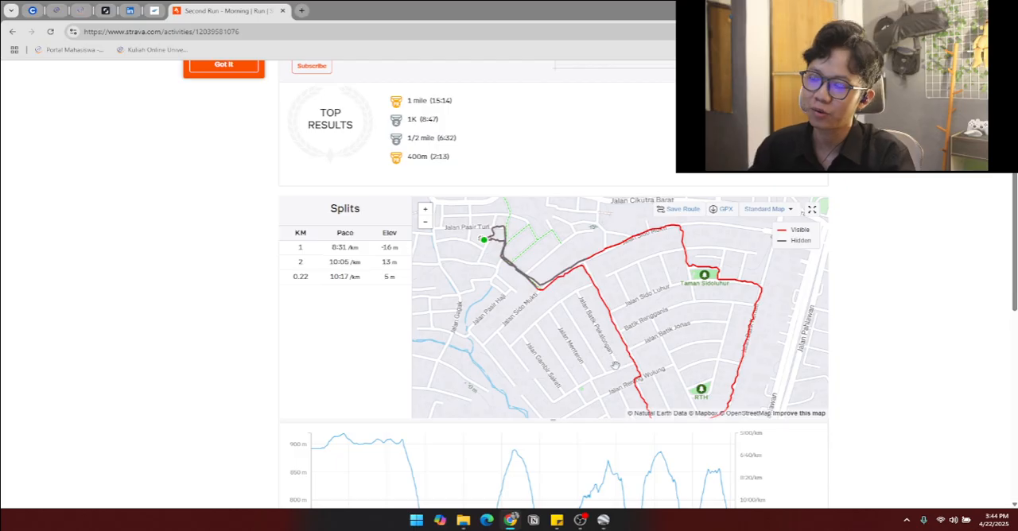
# Step: Explore the streets southwest of the run on the activity map, past Taman Gasibu to Jalan Martadinata
pyautogui.moveTo(522, 327); pyautogui.dragTo(668, 248)
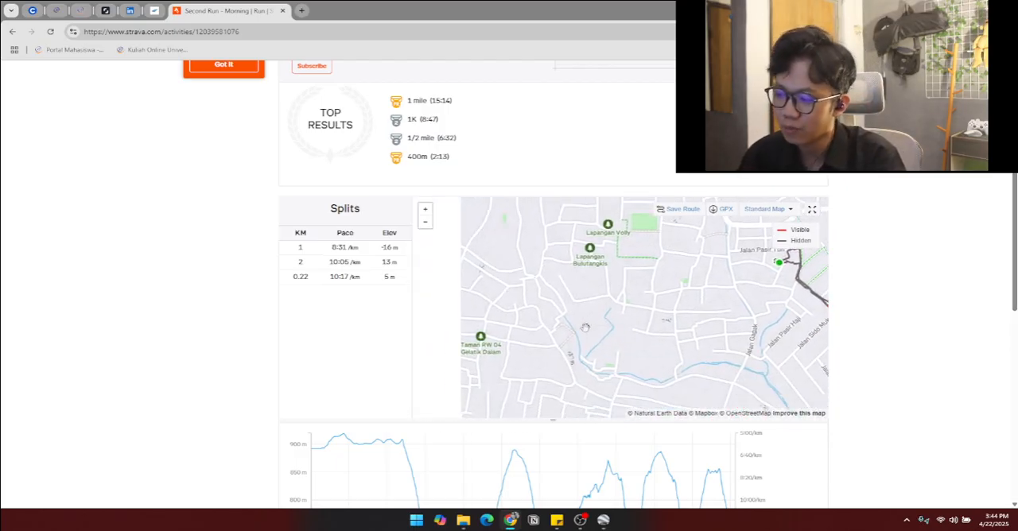
pyautogui.moveTo(568, 333); pyautogui.dragTo(683, 233)
pyautogui.moveTo(561, 313); pyautogui.dragTo(642, 265)
pyautogui.moveTo(526, 252); pyautogui.dragTo(734, 315)
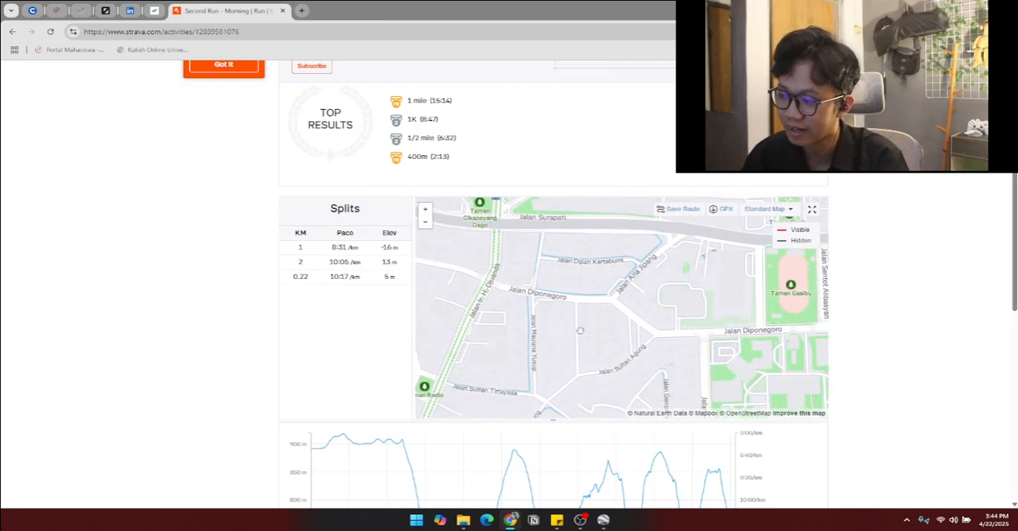
pyautogui.moveTo(548, 318); pyautogui.dragTo(564, 356)
pyautogui.moveTo(567, 302); pyautogui.dragTo(541, 374)
pyautogui.moveTo(662, 240); pyautogui.dragTo(630, 286)
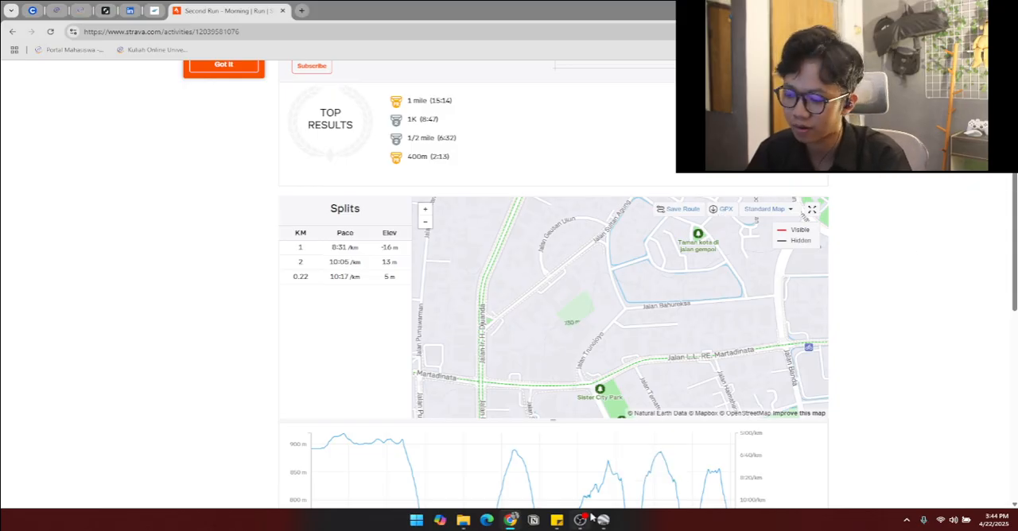
# Step: Switch to Google Earth Pro and look over the satellite imagery around Bandung and West Java
pyautogui.moveTo(583, 521)
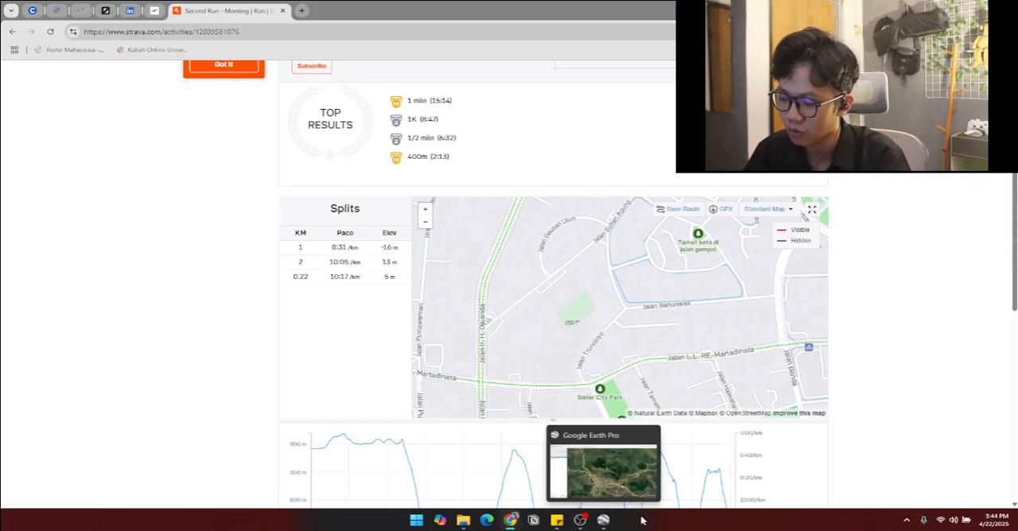
pyautogui.click(603, 520)
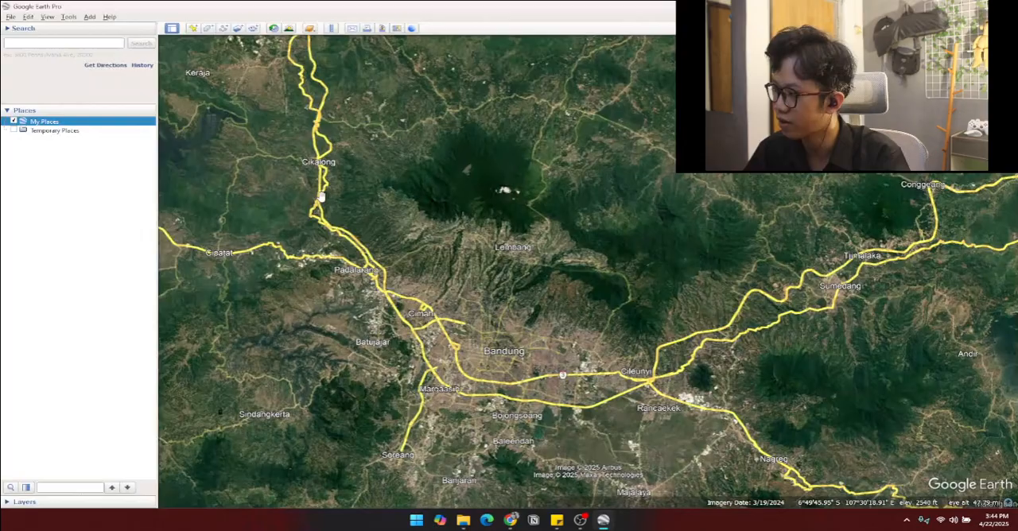
pyautogui.moveTo(321, 197); pyautogui.dragTo(361, 233)
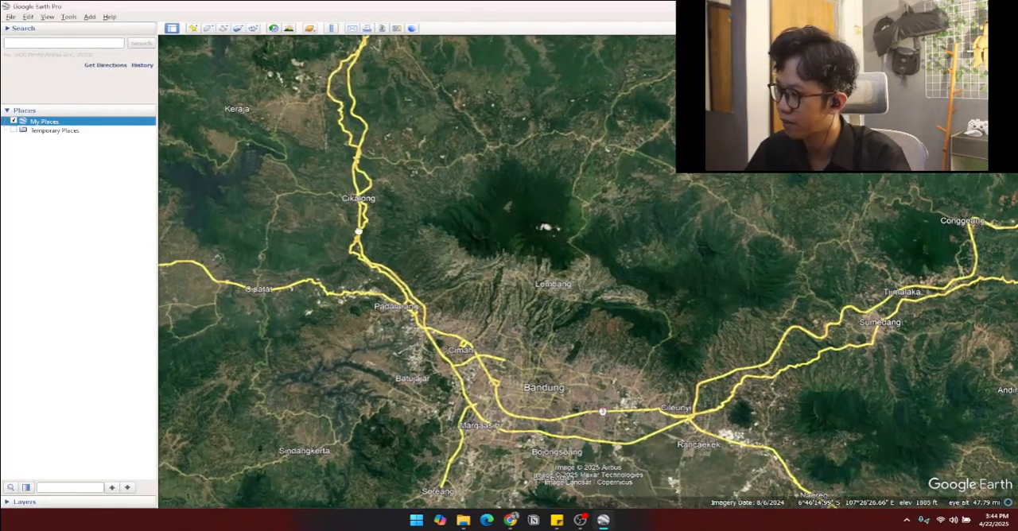
pyautogui.moveTo(486, 334); pyautogui.dragTo(424, 150)
pyautogui.scroll(-2, 457, 303)
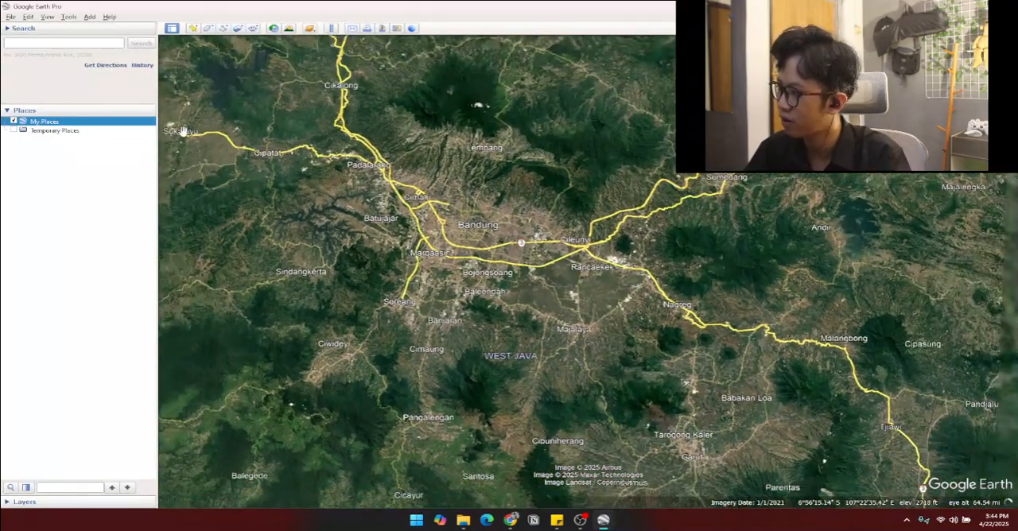
# Step: Import Second_Run_Morning.gpx from Downloads using the All files filter, creating KML tracks and LineStrings with altitudes adjusted to ground height
pyautogui.click(10, 16)
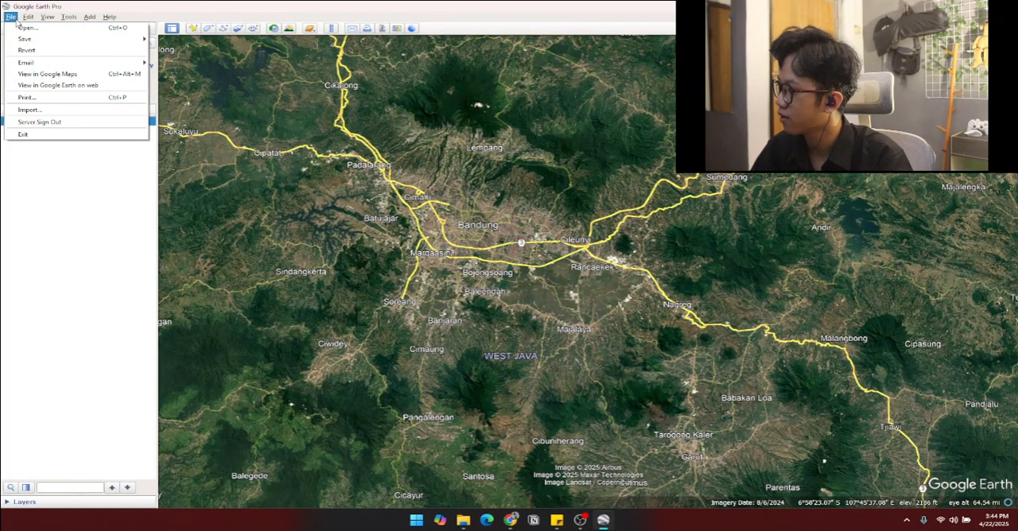
pyautogui.click(10, 17)
pyautogui.click(11, 17)
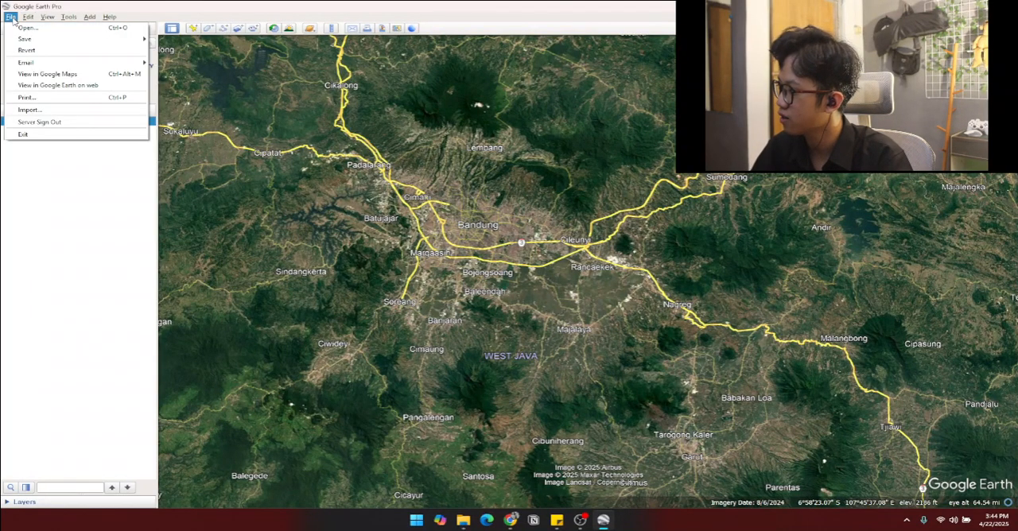
pyautogui.click(32, 110)
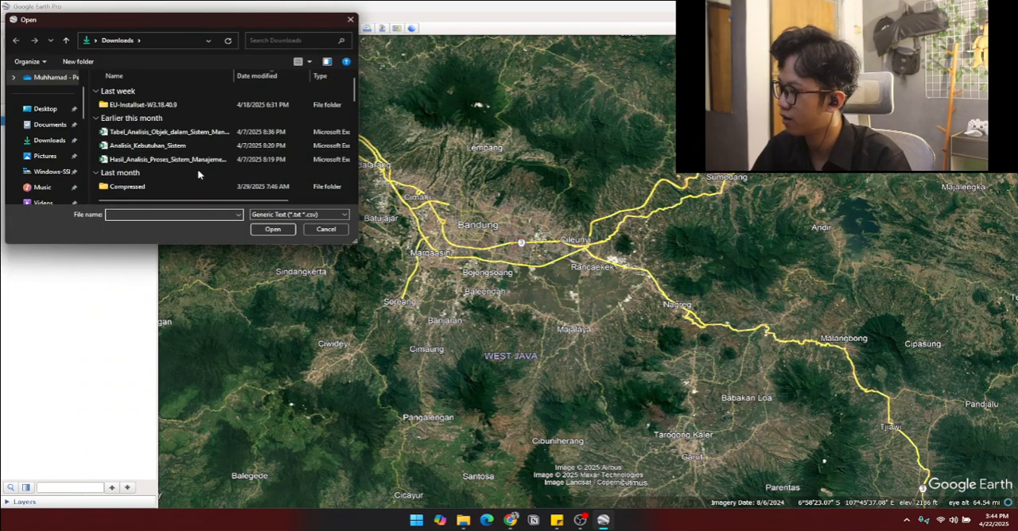
pyautogui.click(267, 215)
pyautogui.scroll(-10, 267, 284)
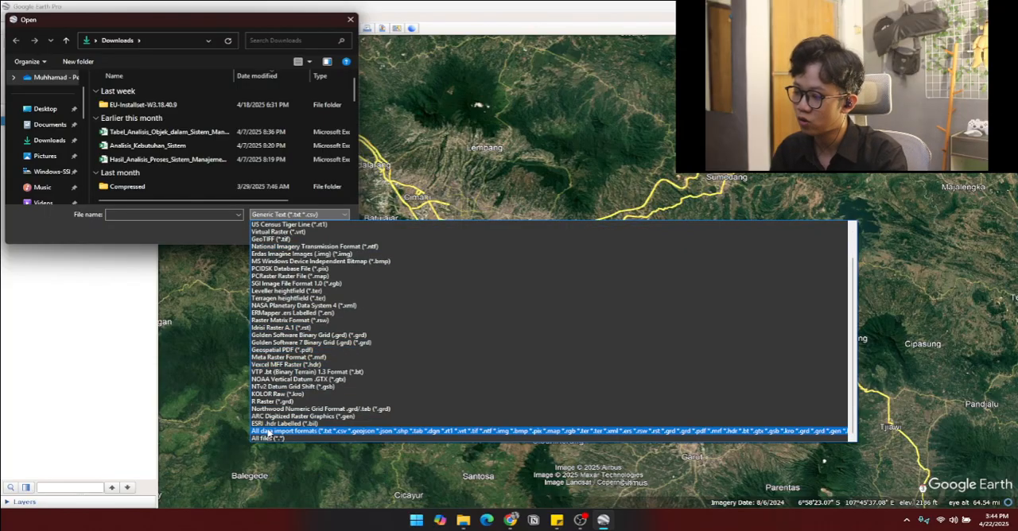
pyautogui.click(268, 439)
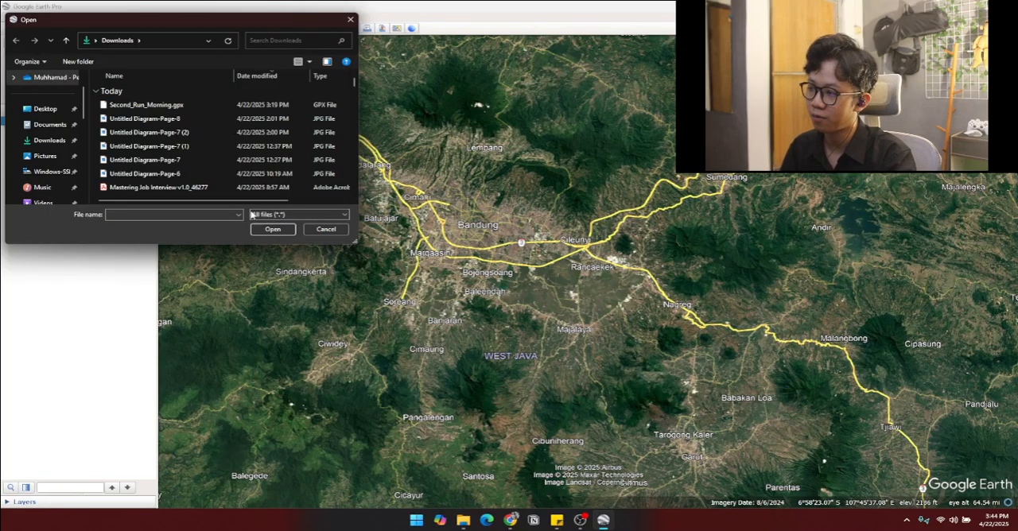
pyautogui.click(226, 105)
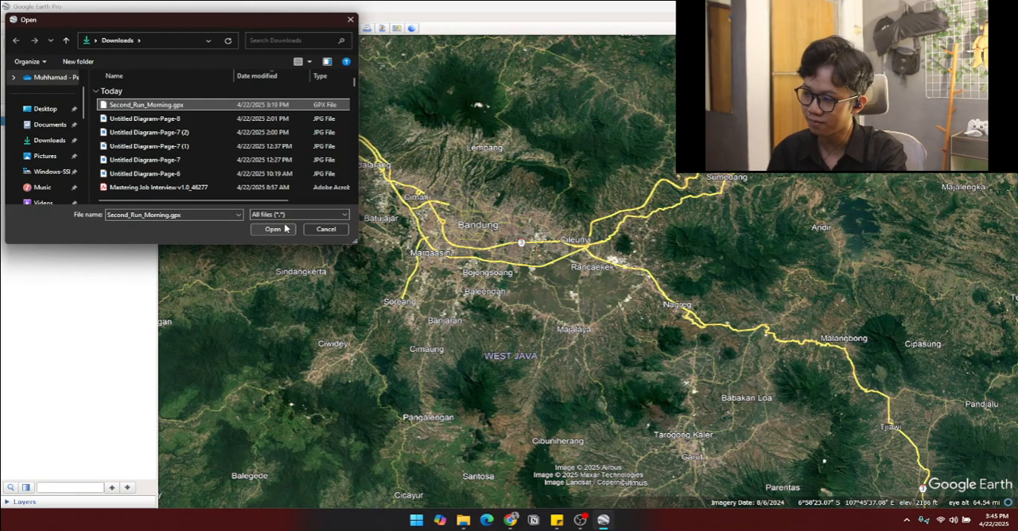
pyautogui.click(272, 229)
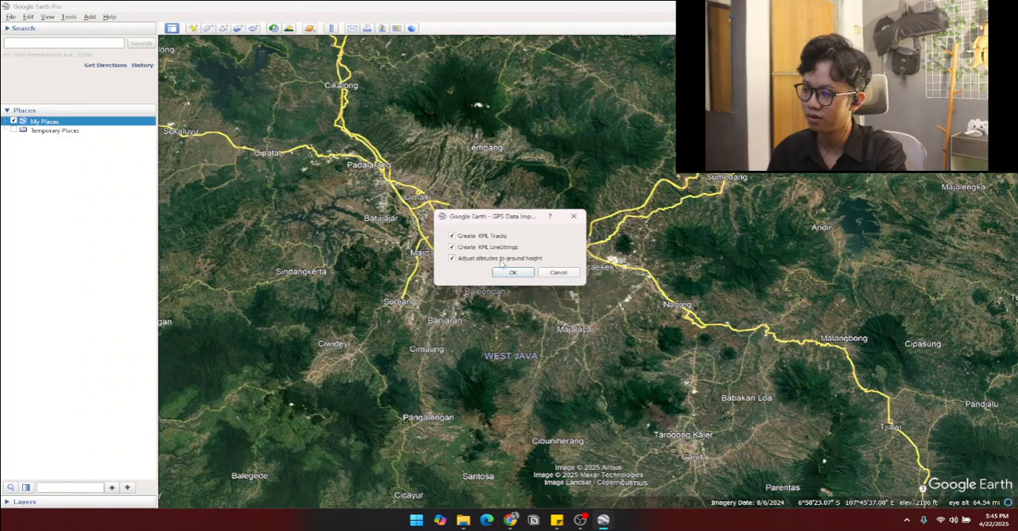
pyautogui.click(512, 273)
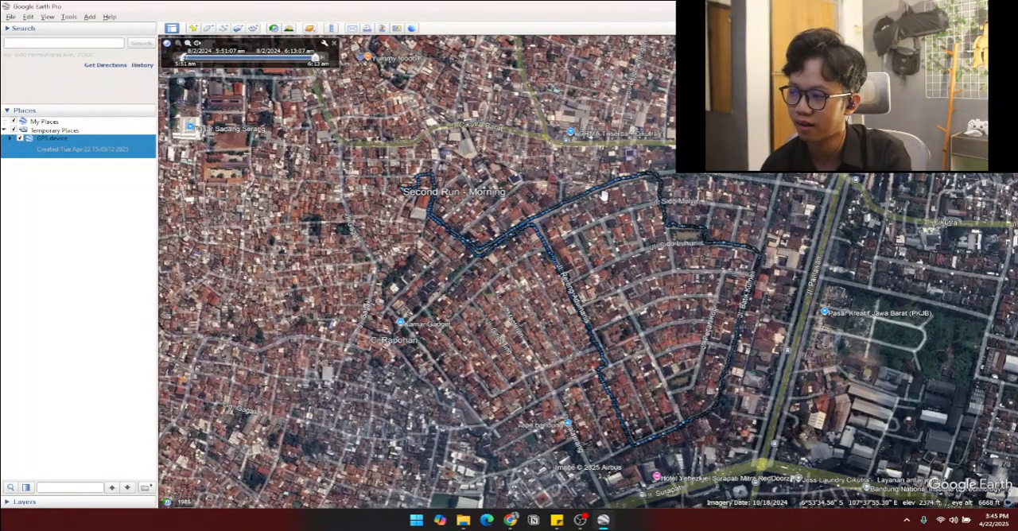
# Step: Inspect the imported Second Run - Morning track on the satellite imagery
pyautogui.scroll(3, 592, 251)
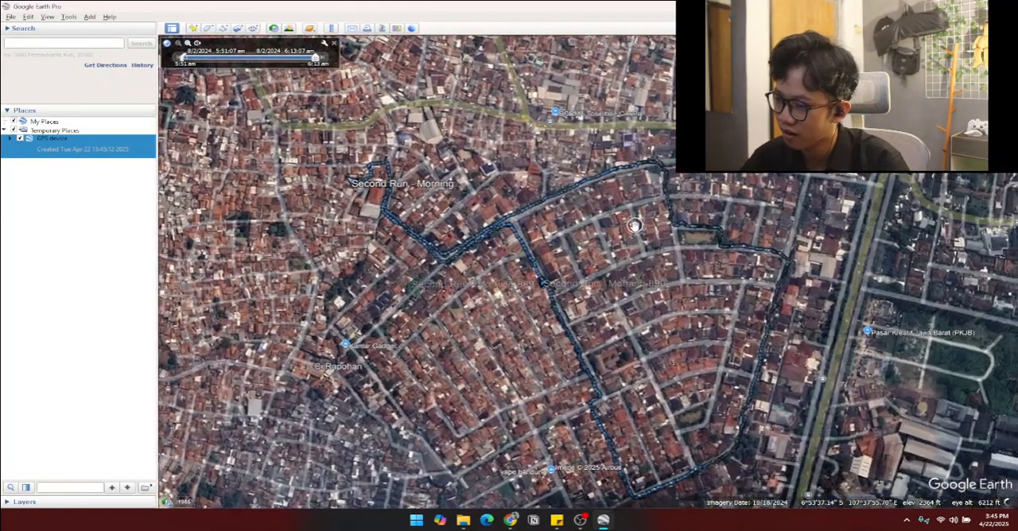
pyautogui.scroll(-2, 592, 251)
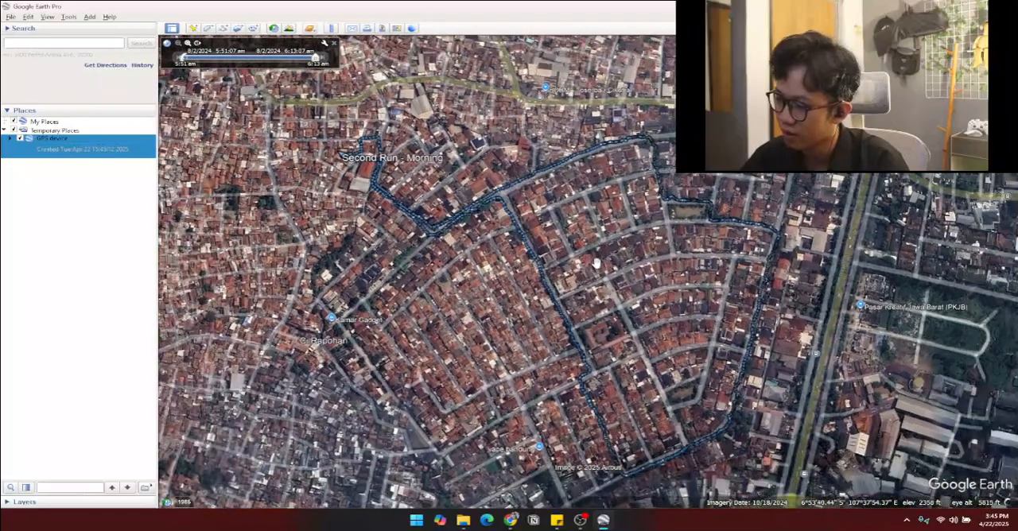
pyautogui.moveTo(597, 248); pyautogui.dragTo(594, 269)
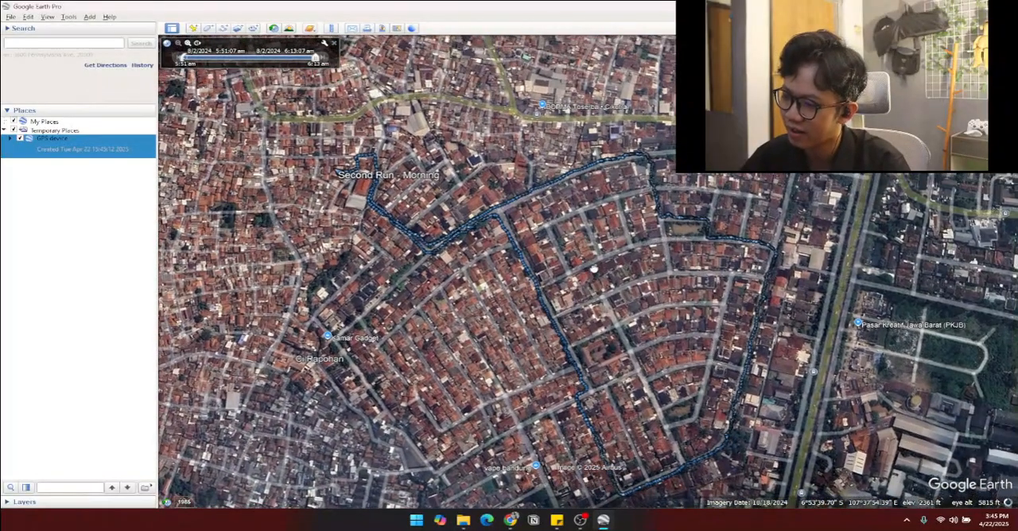
pyautogui.moveTo(602, 237); pyautogui.dragTo(608, 258)
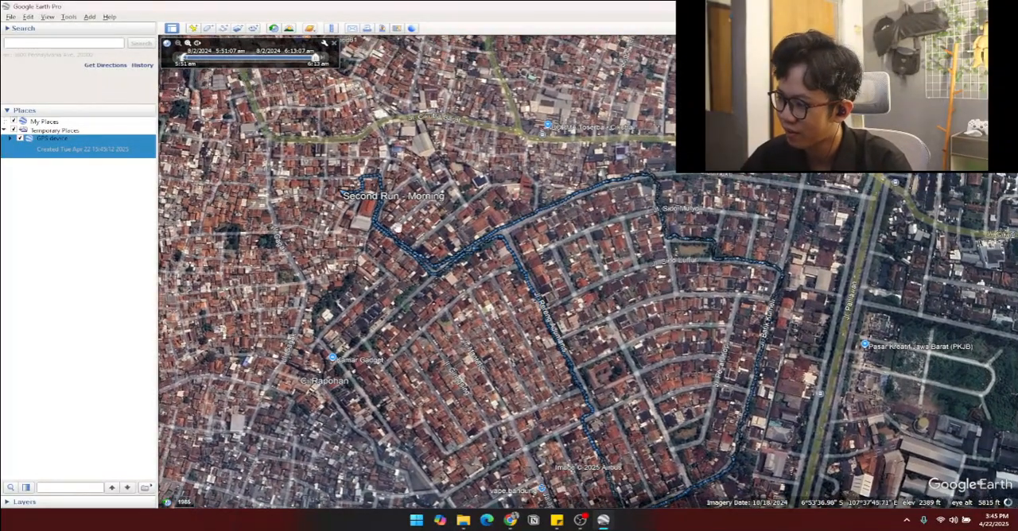
pyautogui.scroll(-2, 684, 289)
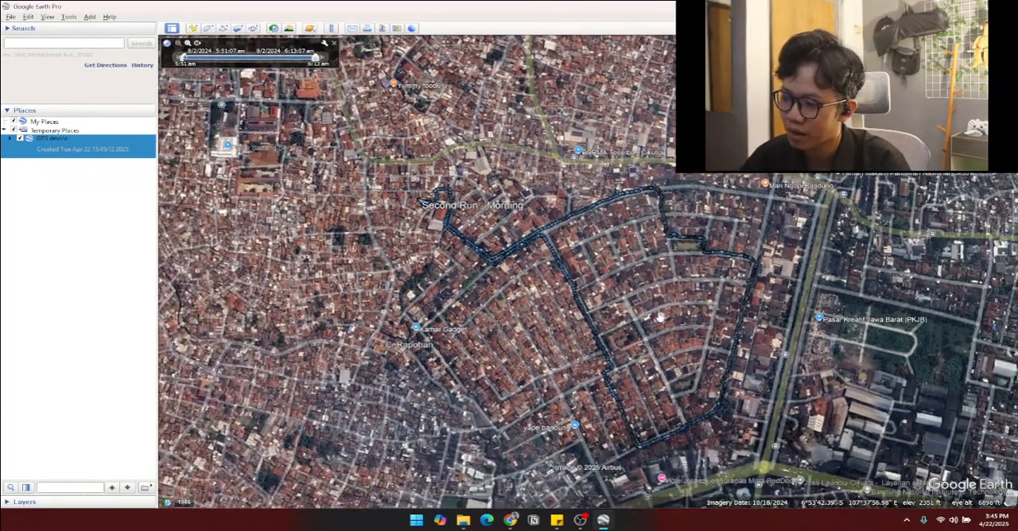
# Step: Switch to the Strava activity in the browser and find the run's loop on its map for comparison with the imported track
pyautogui.hotkey('alt', 'Tab')
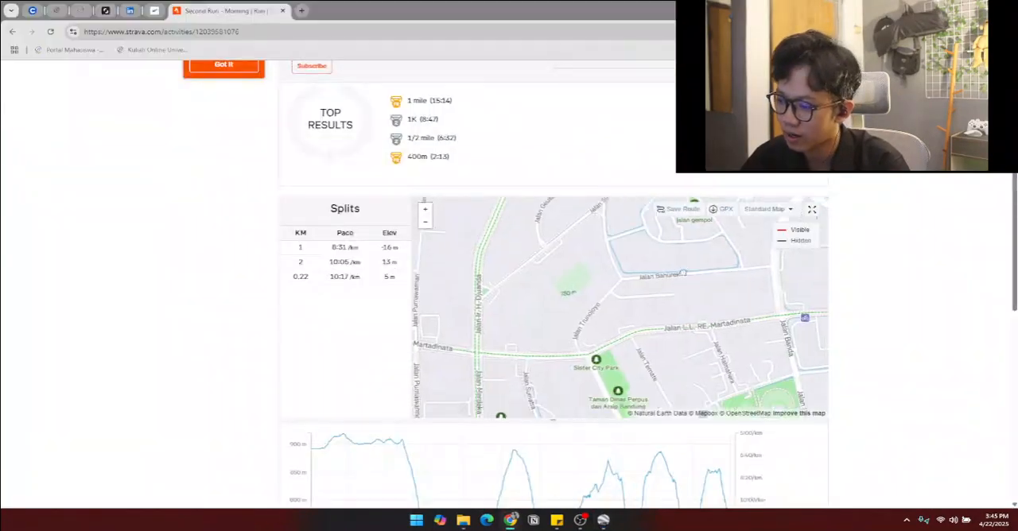
pyautogui.scroll(-3, 669, 293)
pyautogui.scroll(3, 669, 293)
pyautogui.moveTo(669, 293); pyautogui.dragTo(591, 330)
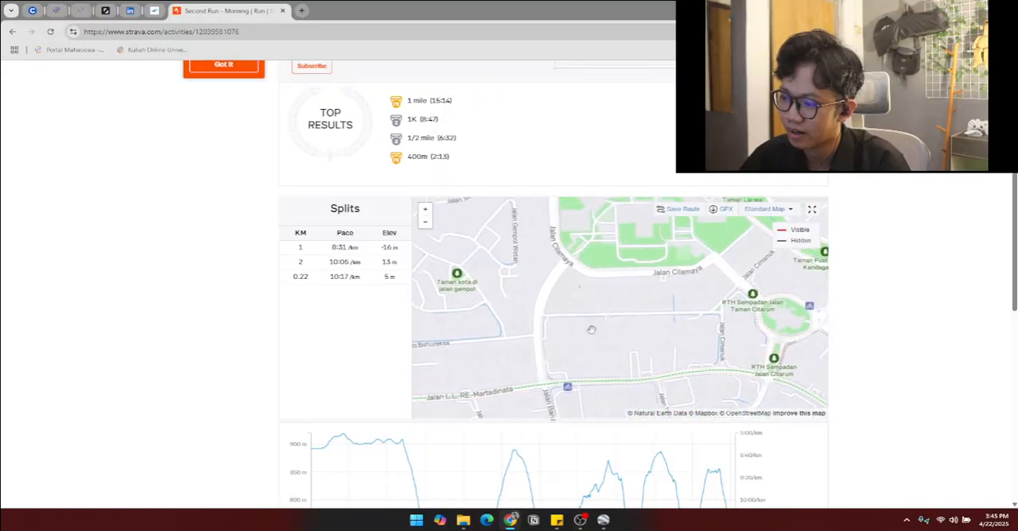
pyautogui.moveTo(688, 259); pyautogui.dragTo(592, 354)
pyautogui.moveTo(739, 308); pyautogui.dragTo(593, 315)
pyautogui.moveTo(716, 235); pyautogui.dragTo(609, 350)
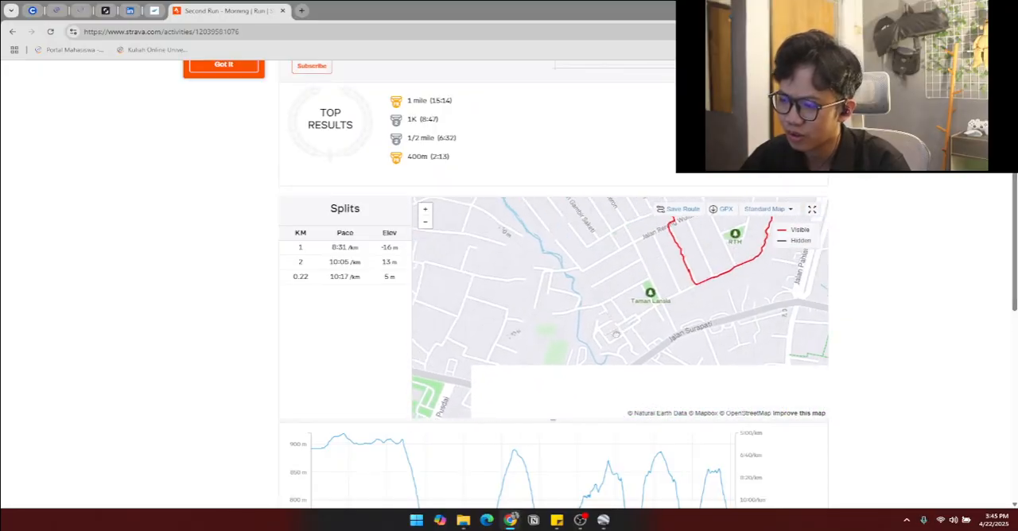
pyautogui.moveTo(712, 214); pyautogui.dragTo(648, 318)
pyautogui.moveTo(613, 244); pyautogui.dragTo(576, 276)
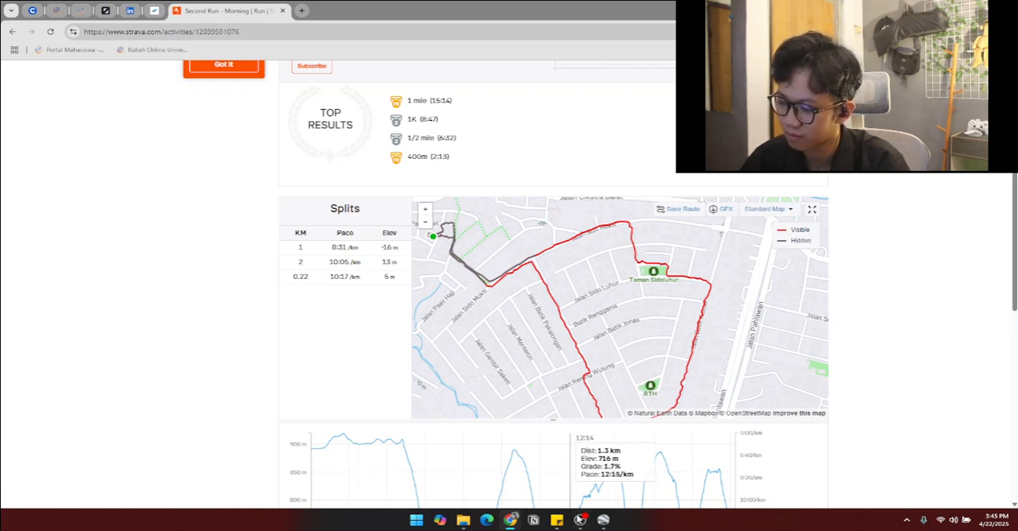
# Step: Switch back to Google Earth Pro and locate Gasibu Field, southwest of the imported run track
pyautogui.click(602, 520)
pyautogui.moveTo(445, 358); pyautogui.dragTo(666, 190)
pyautogui.scroll(-1, 482, 363)
pyautogui.moveTo(482, 364); pyautogui.dragTo(711, 241)
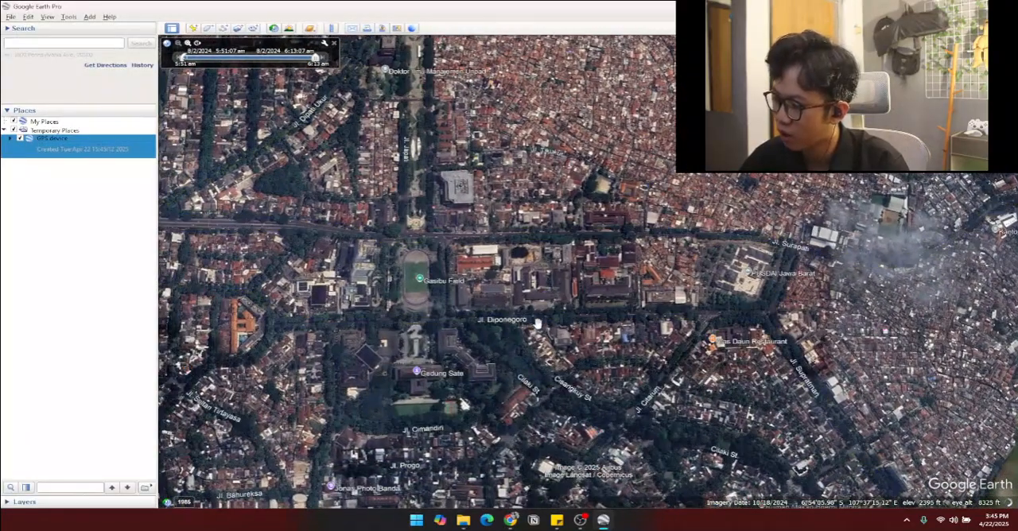
pyautogui.moveTo(509, 334); pyautogui.dragTo(569, 340)
pyautogui.scroll(2, 468, 316)
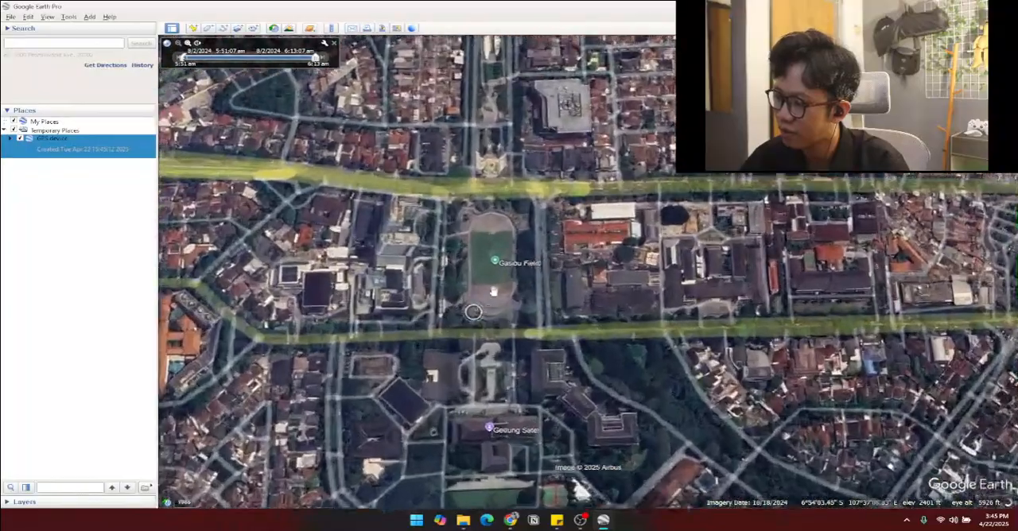
pyautogui.scroll(-1, 518, 372)
pyautogui.moveTo(504, 340); pyautogui.dragTo(515, 393)
pyautogui.scroll(2, 514, 393)
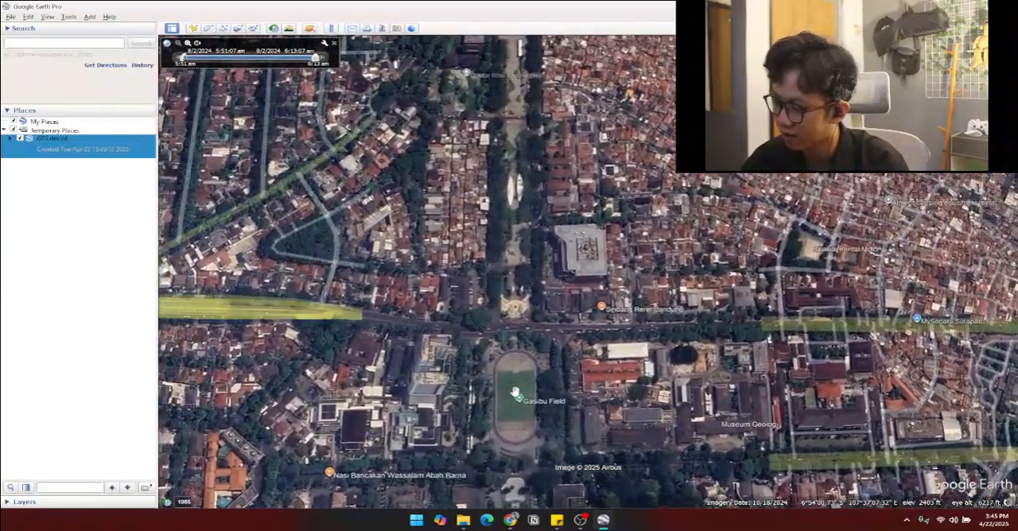
# Step: Frame the Gedung Sate grounds and the southern end of Gasibu Field in the satellite view
pyautogui.press('super')
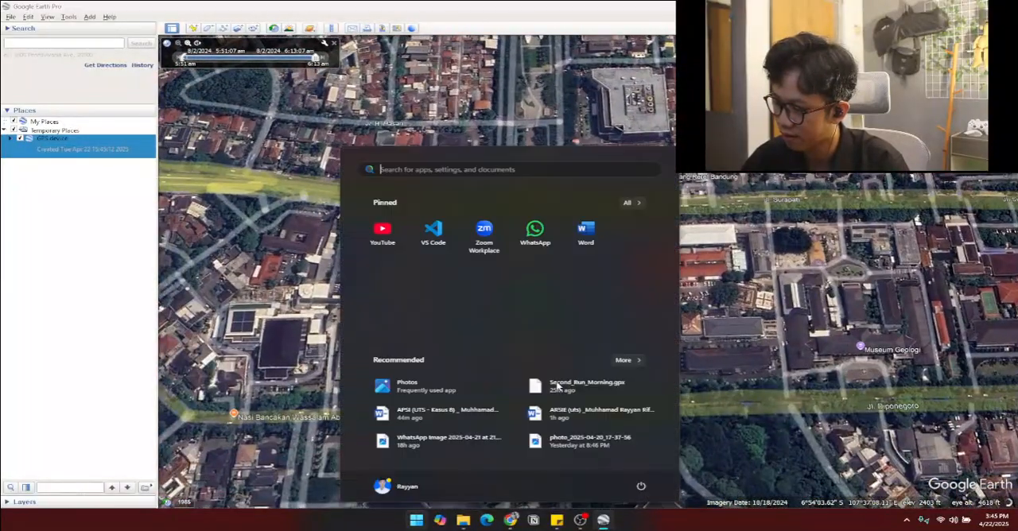
pyautogui.click(762, 372)
pyautogui.moveTo(564, 348); pyautogui.dragTo(567, 341)
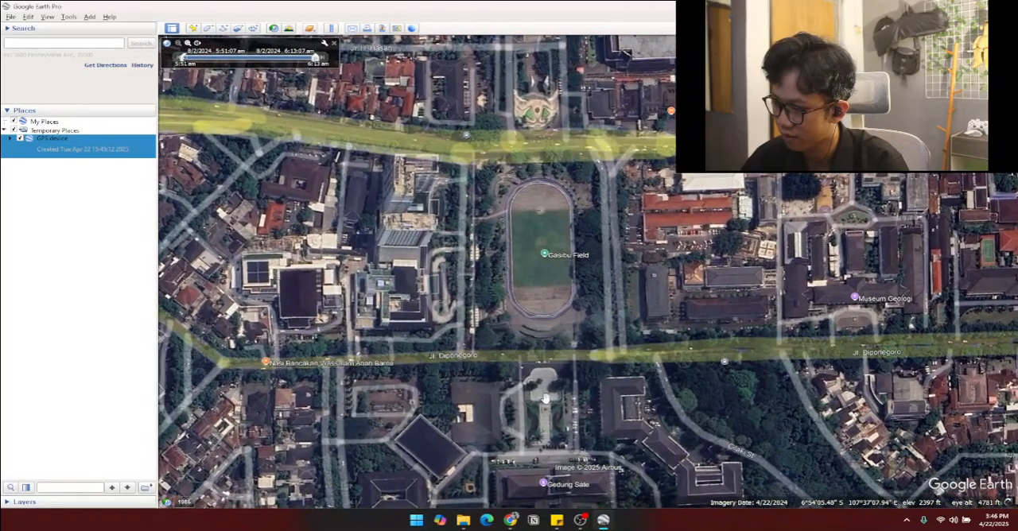
pyautogui.moveTo(559, 381); pyautogui.dragTo(573, 254)
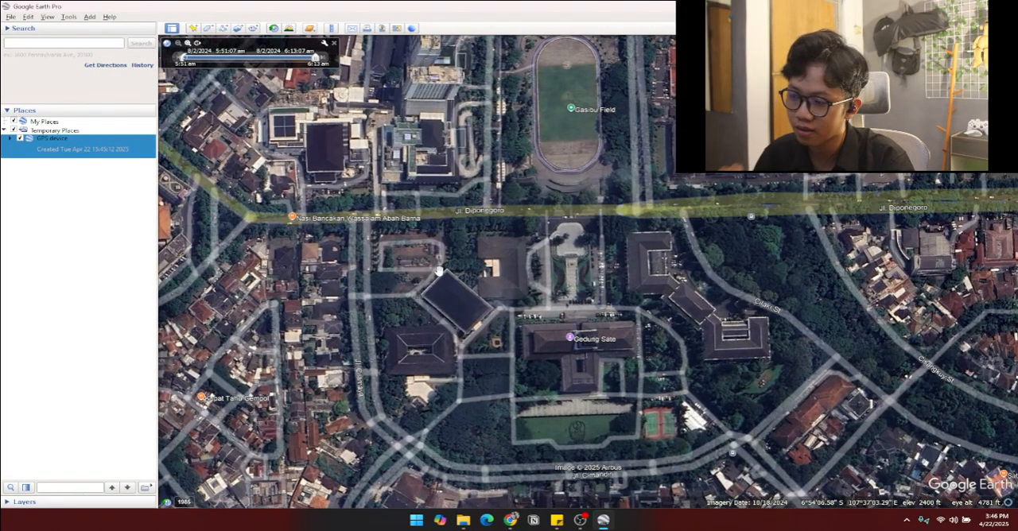
pyautogui.click(207, 29)
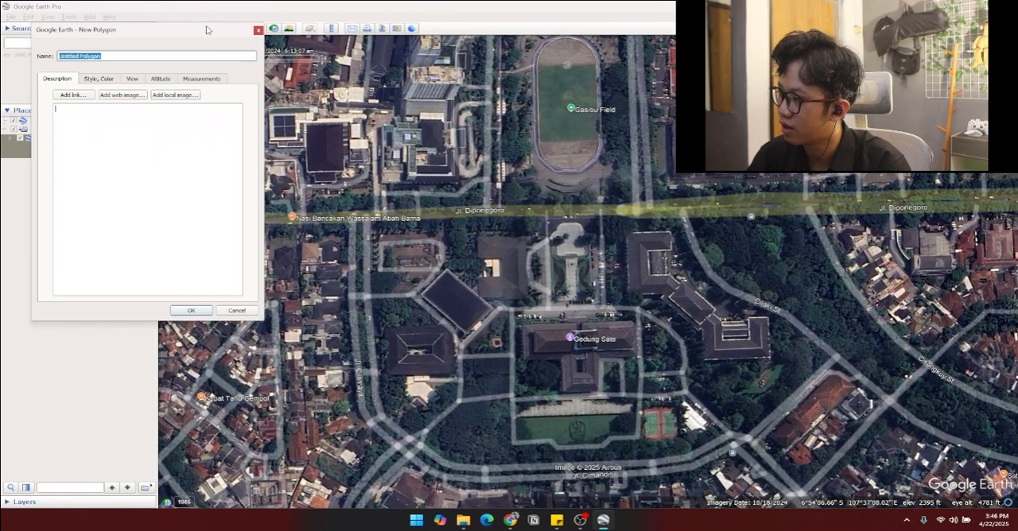
pyautogui.click(257, 31)
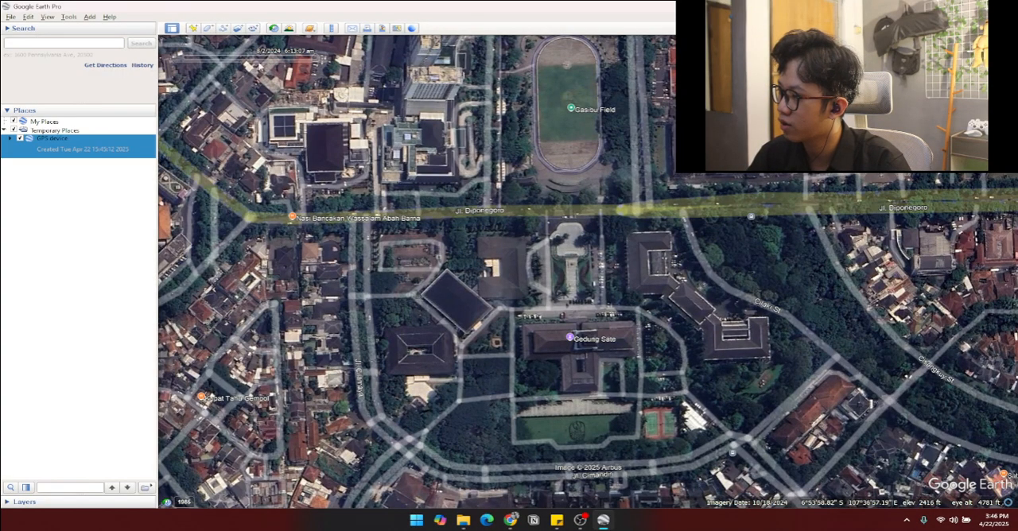
# Step: Create a polygon entry named Gedung Sate without drawing any outline
pyautogui.click(209, 29)
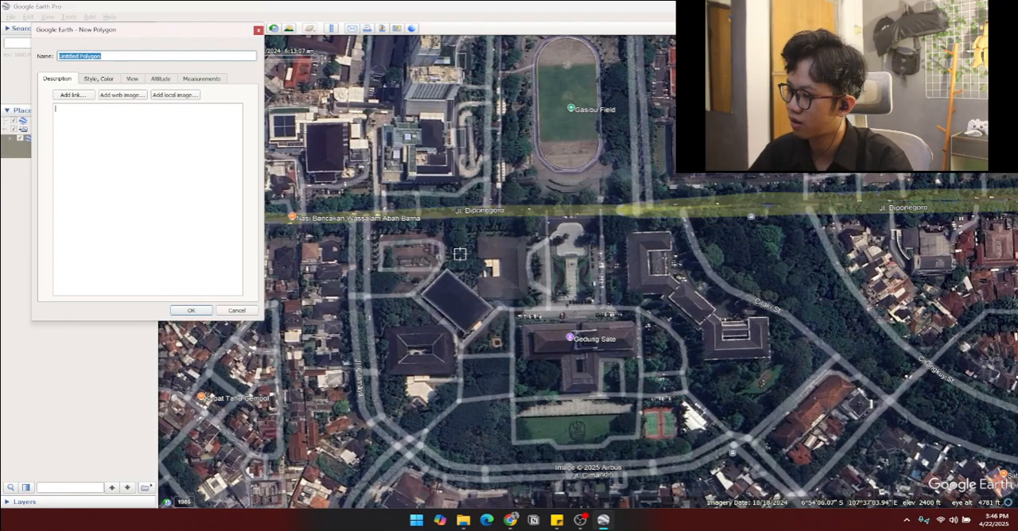
pyautogui.write('c')
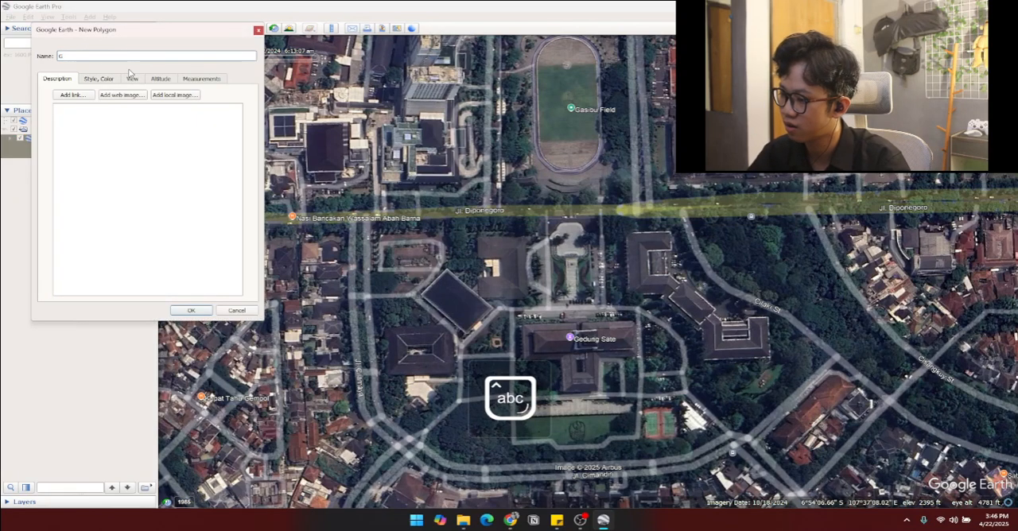
pyautogui.write('edung ')
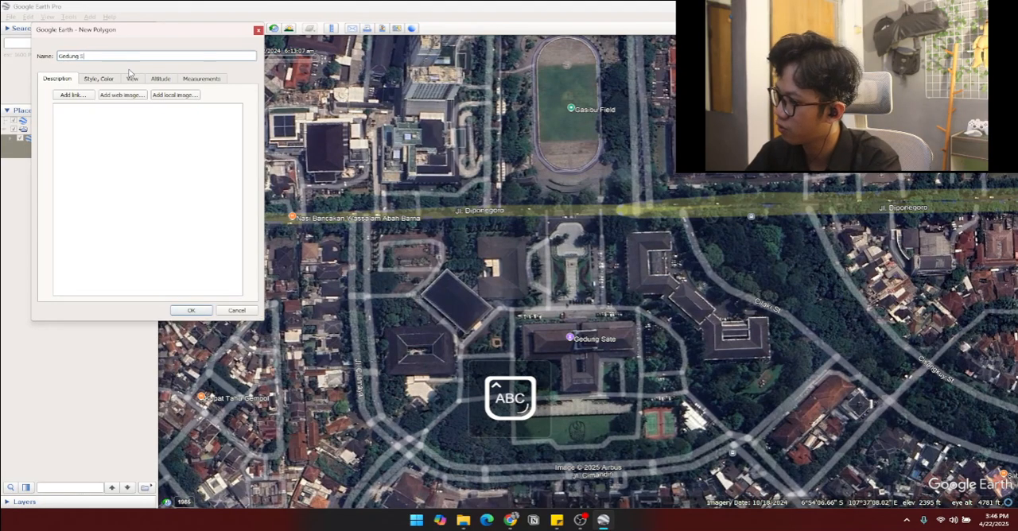
pyautogui.write('Sate')
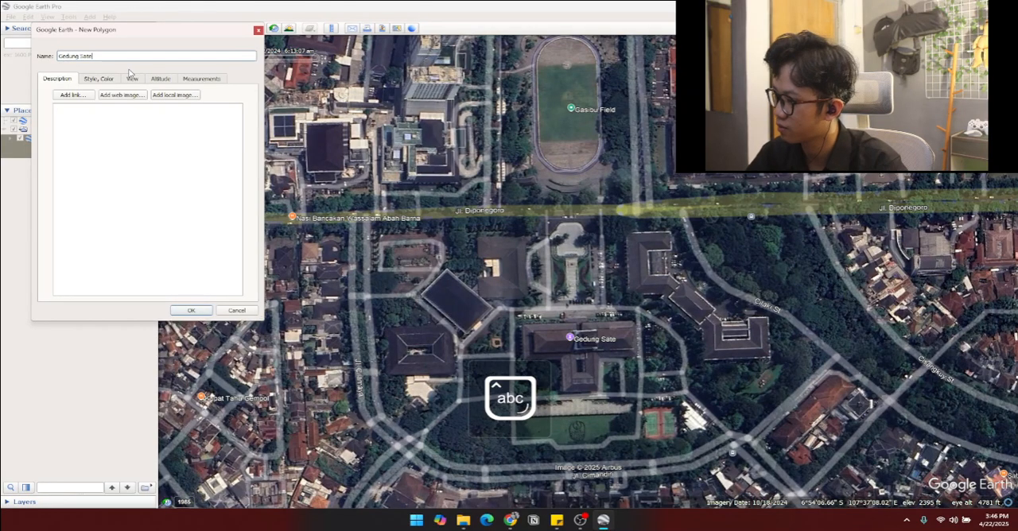
pyautogui.click(191, 311)
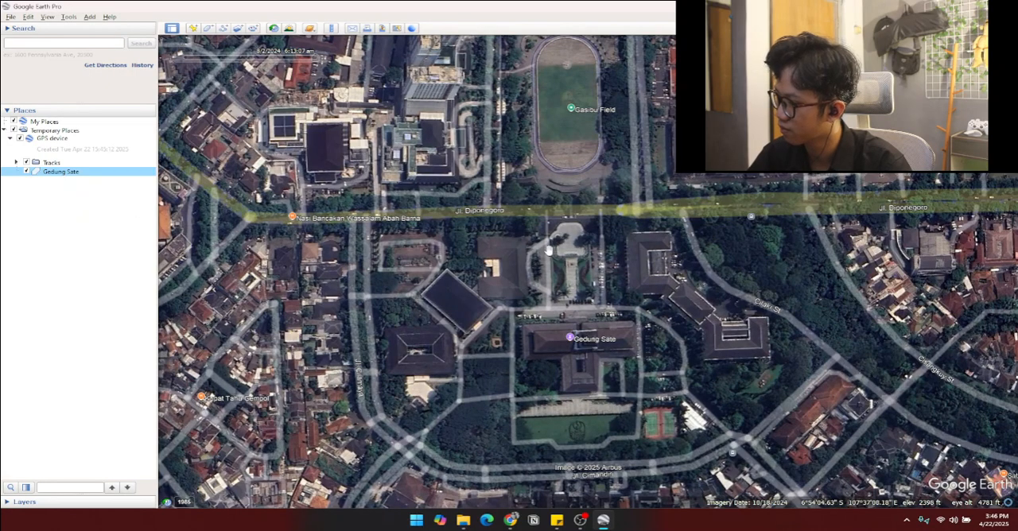
# Step: Start another new polygon from the Gedung Sate entry, working at the plaza south of Jl. Diponegoro
pyautogui.rightClick(50, 174)
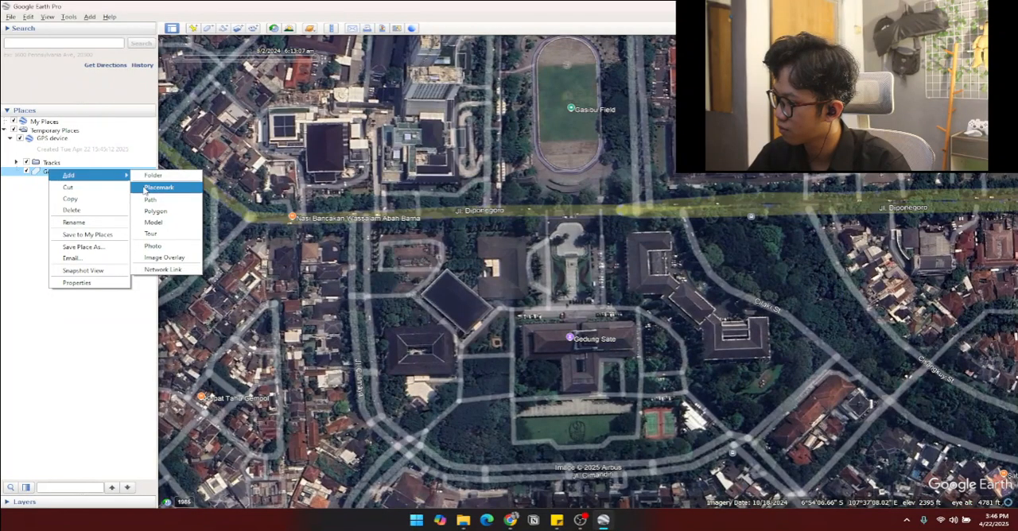
pyautogui.click(155, 211)
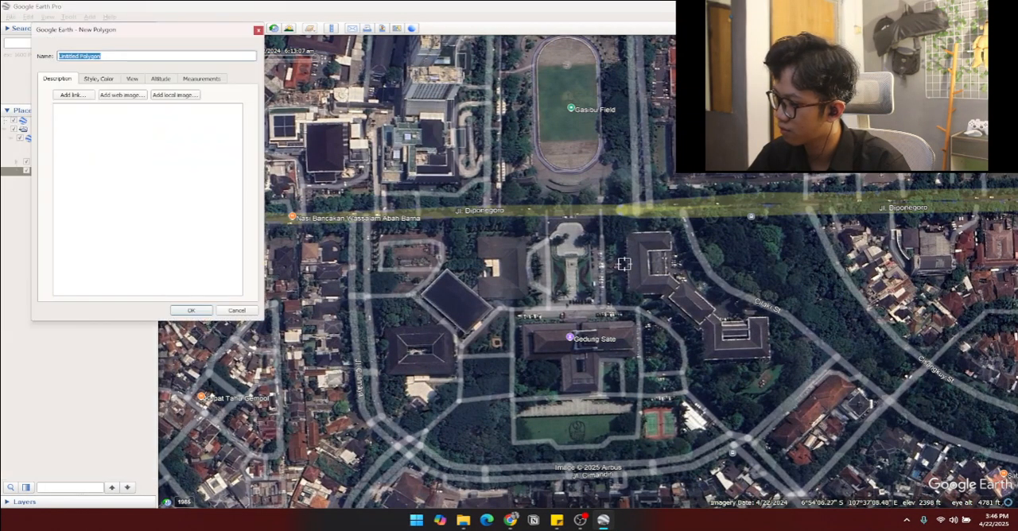
pyautogui.scroll(2, 575, 227)
pyautogui.scroll(1, 576, 227)
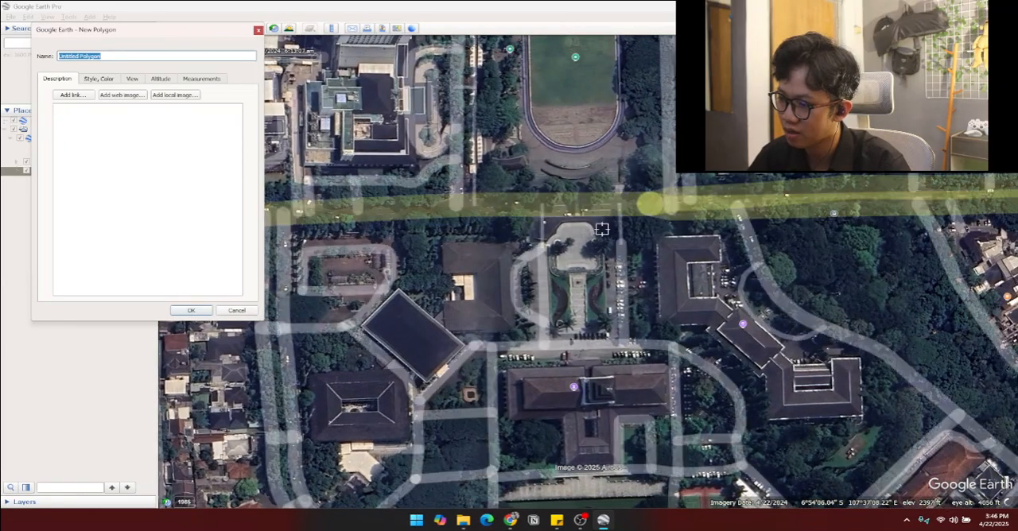
# Step: Try to trace the polygon from the plaza's northern edge around the building just west of the plaza
pyautogui.click(605, 214)
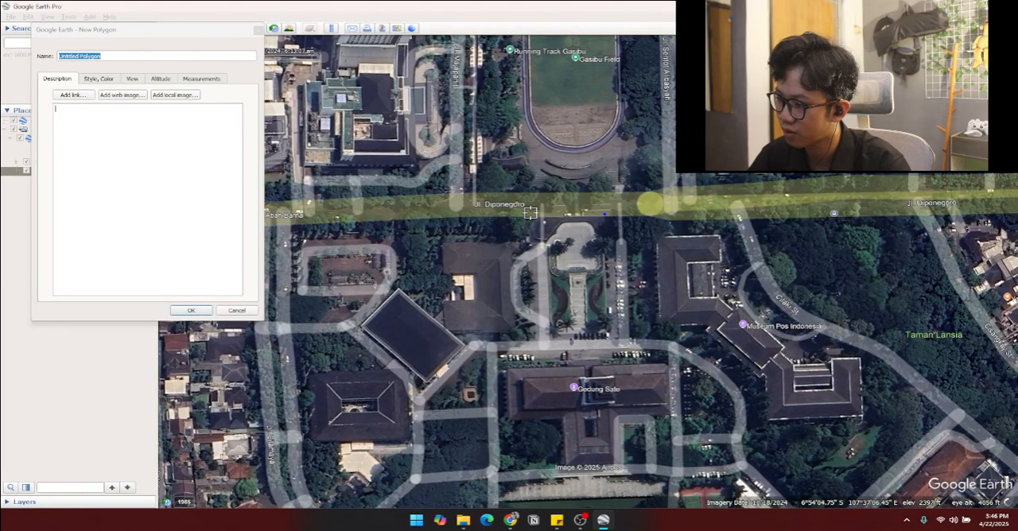
pyautogui.click(532, 237)
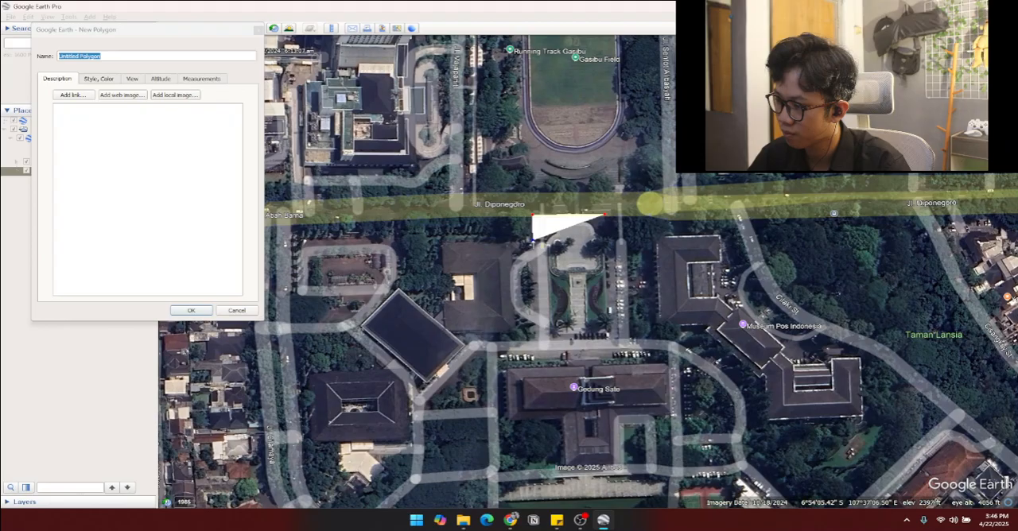
pyautogui.click(444, 243)
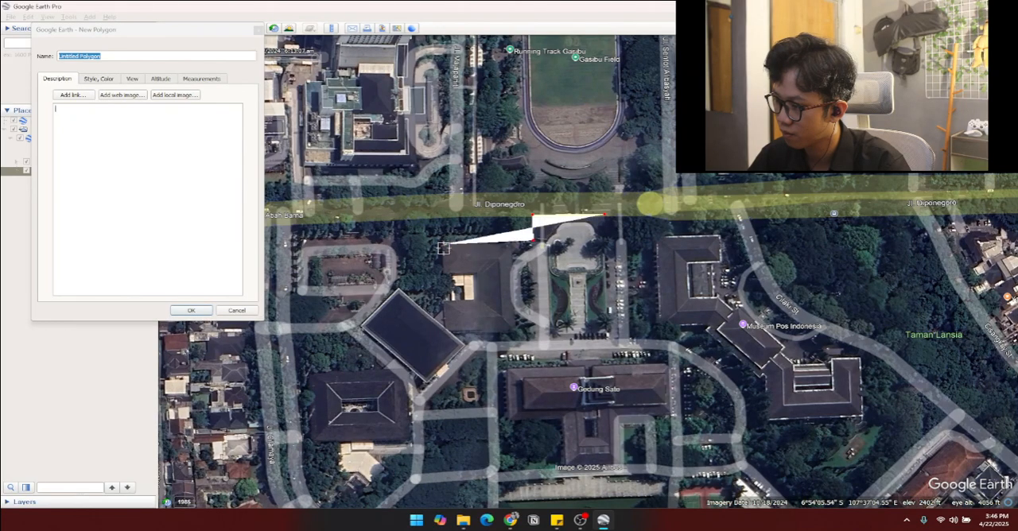
pyautogui.click(442, 273)
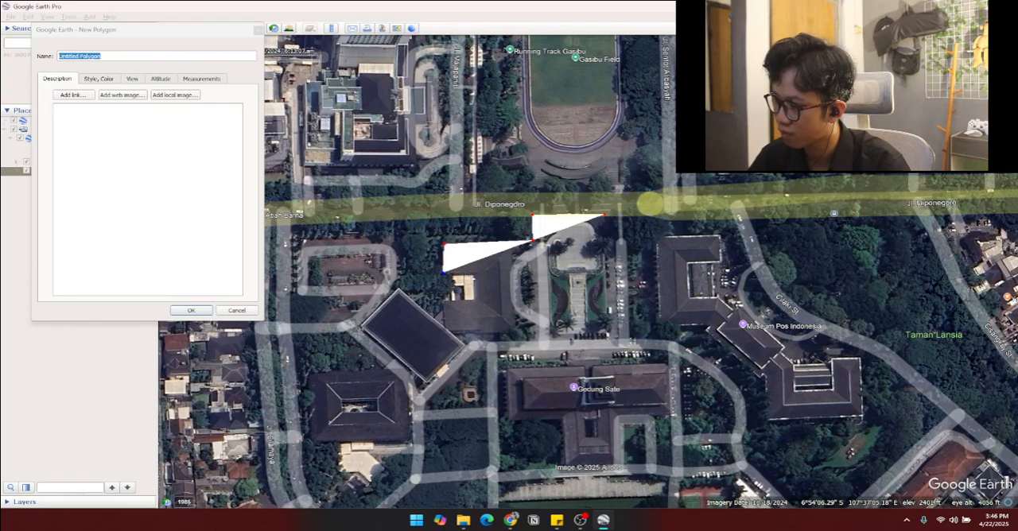
pyautogui.click(474, 277)
pyautogui.click(472, 300)
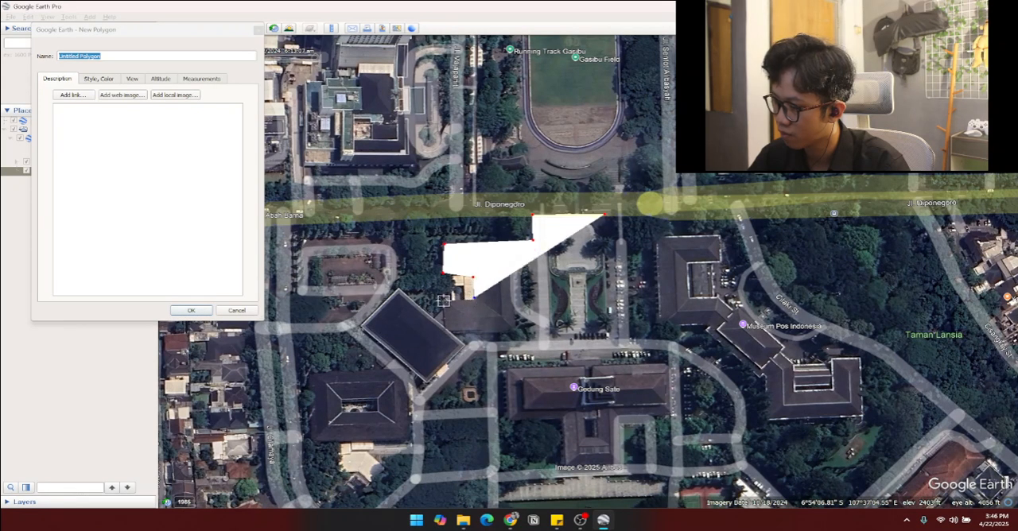
pyautogui.click(444, 301)
# Step: Try to continue the outline around the diagonal building and the southwestern building to Gedung Sate's south side
pyautogui.scroll(-3, 446, 323)
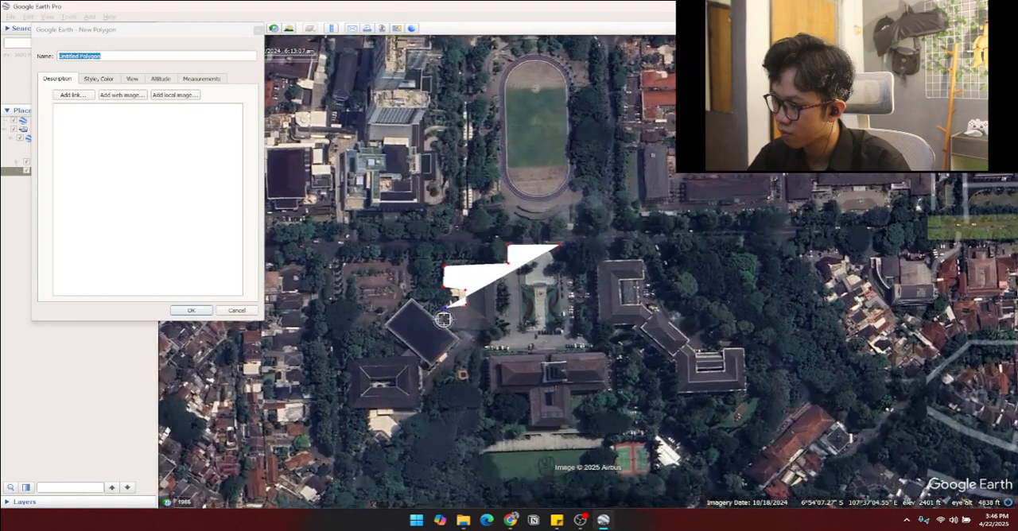
pyautogui.scroll(3, 446, 327)
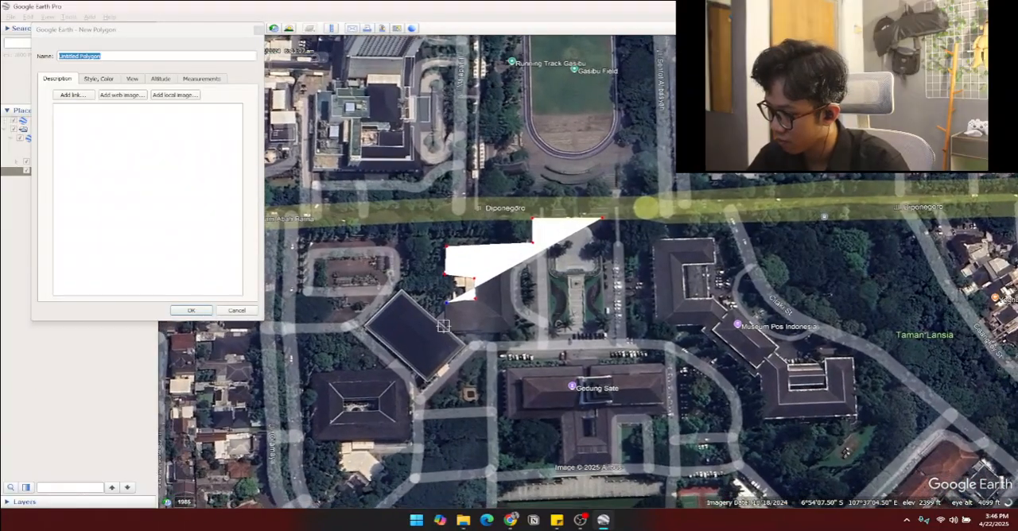
pyautogui.click(443, 326)
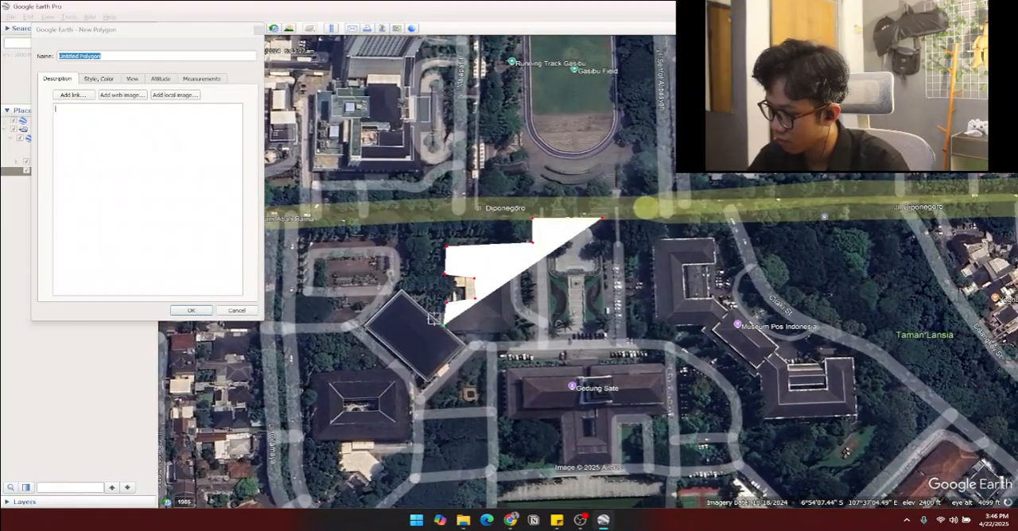
pyautogui.click(404, 294)
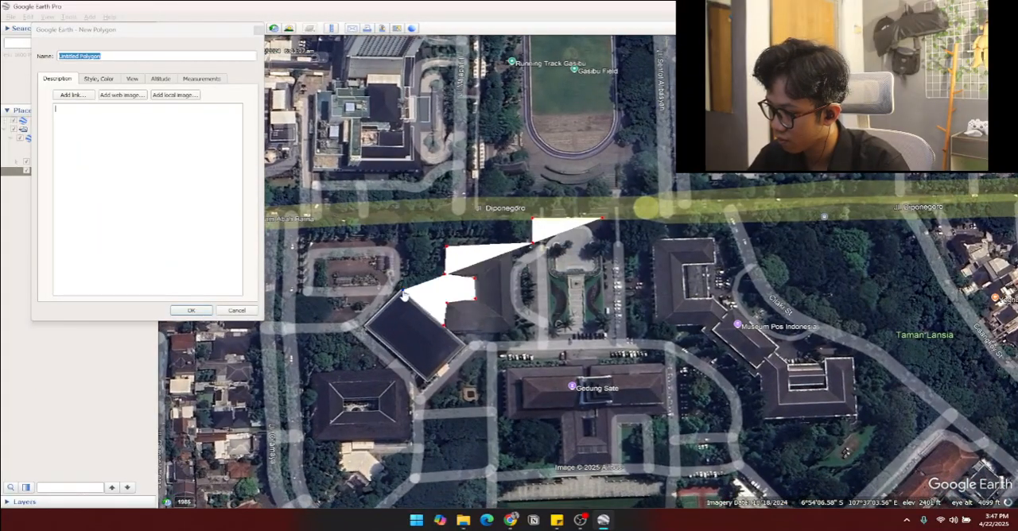
pyautogui.click(364, 326)
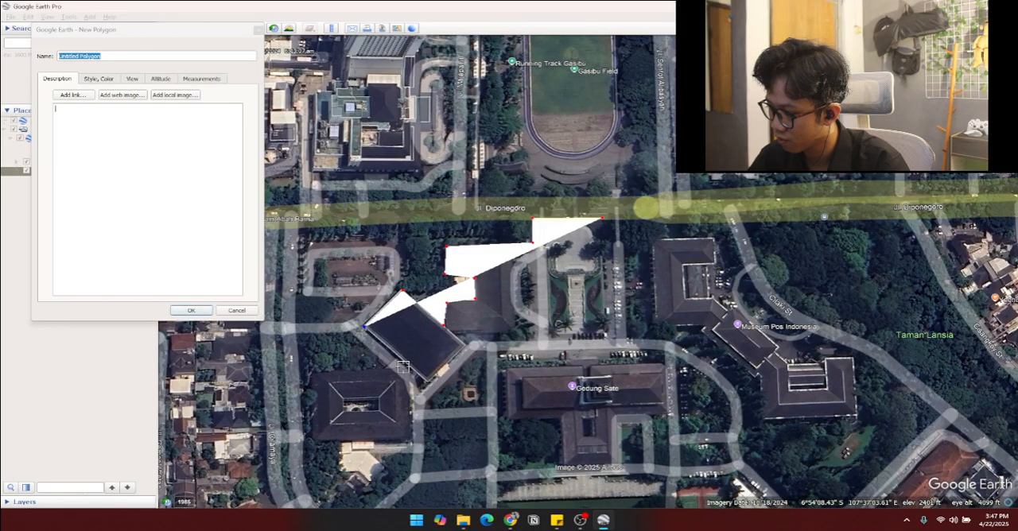
pyautogui.click(313, 373)
pyautogui.click(313, 440)
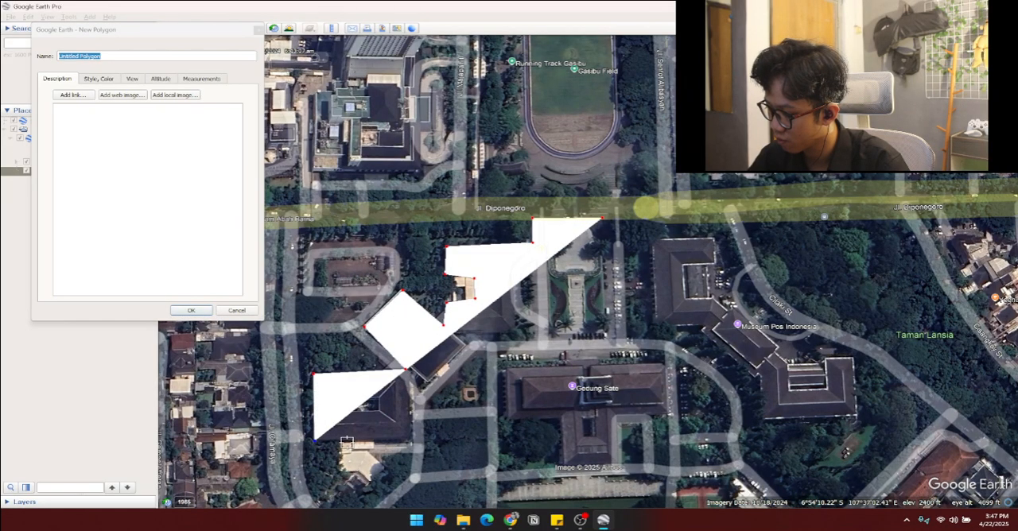
pyautogui.click(407, 441)
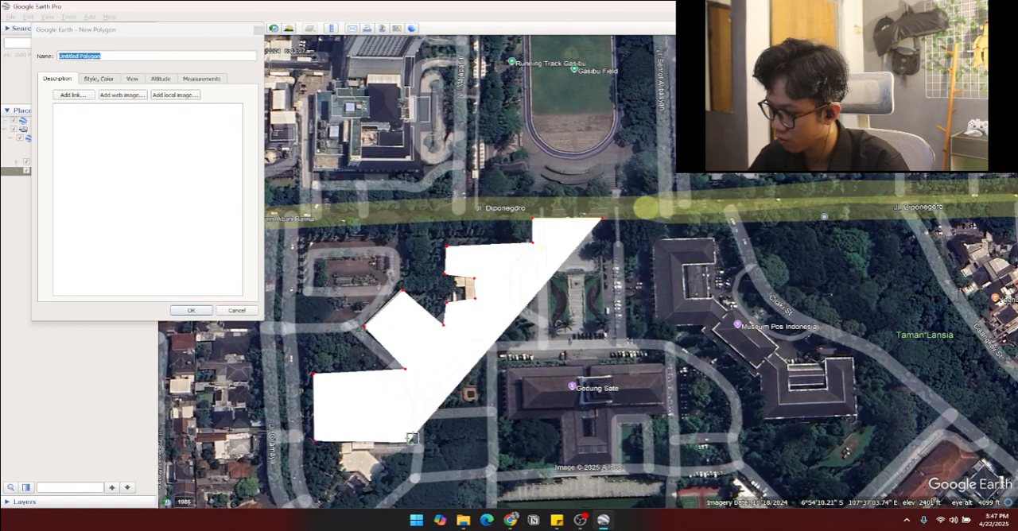
pyautogui.click(510, 419)
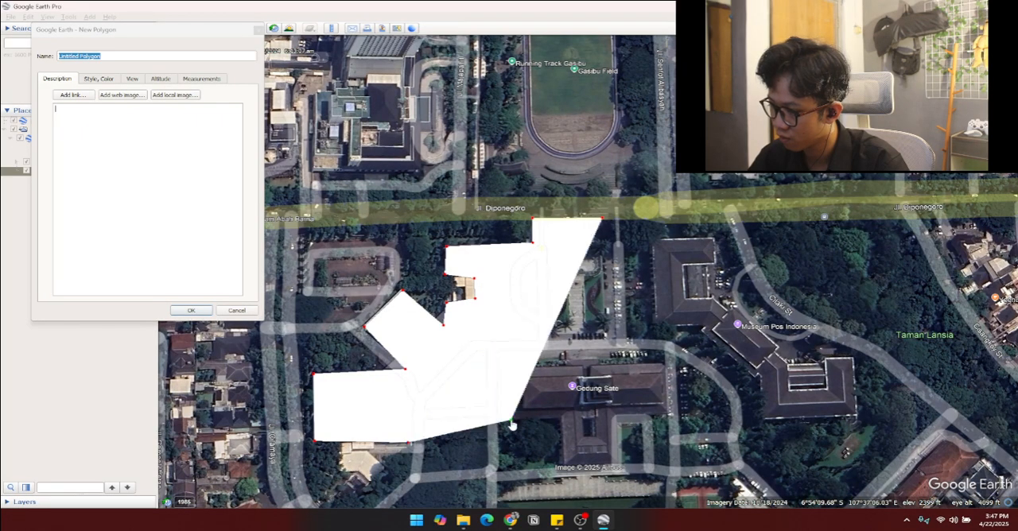
pyautogui.click(557, 421)
# Step: Remove all vertices of the building-by-building outline, keeping the new polygon open for drawing
pyautogui.scroll(-2, 557, 422)
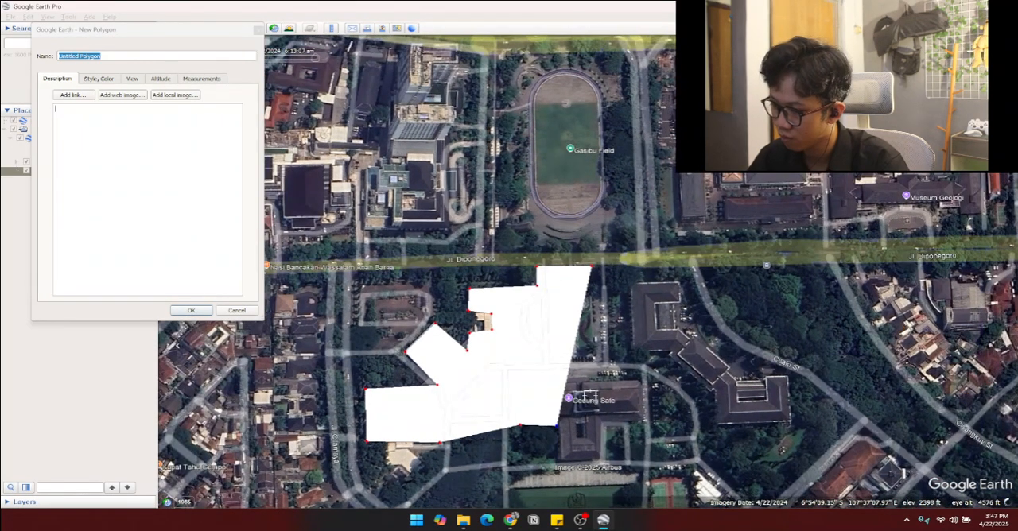
pyautogui.press('Delete')
pyautogui.press('Delete')
pyautogui.press('Delete')
pyautogui.press('Delete')
pyautogui.press('Delete')
pyautogui.press('Delete')
pyautogui.press('Delete')
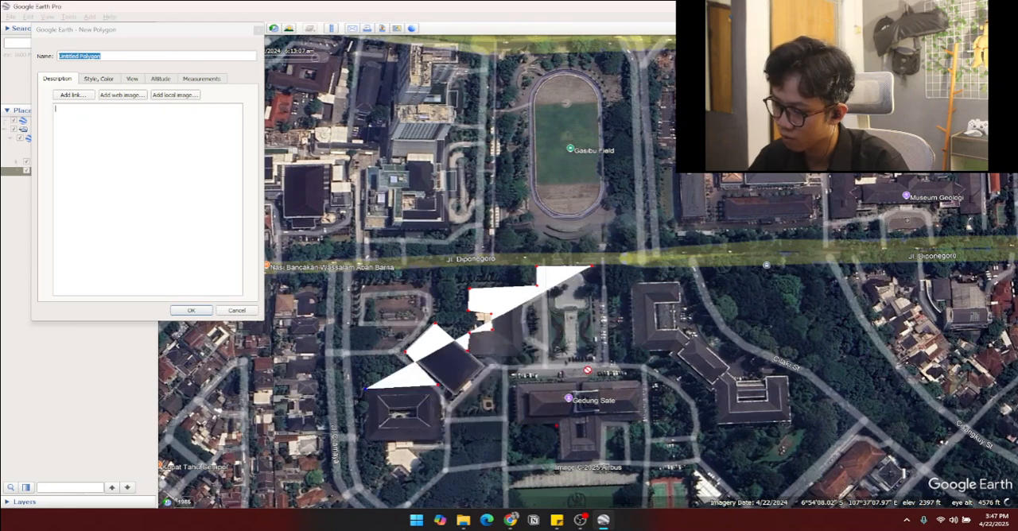
pyautogui.press('Delete')
pyautogui.press('Delete')
pyautogui.press('Delete')
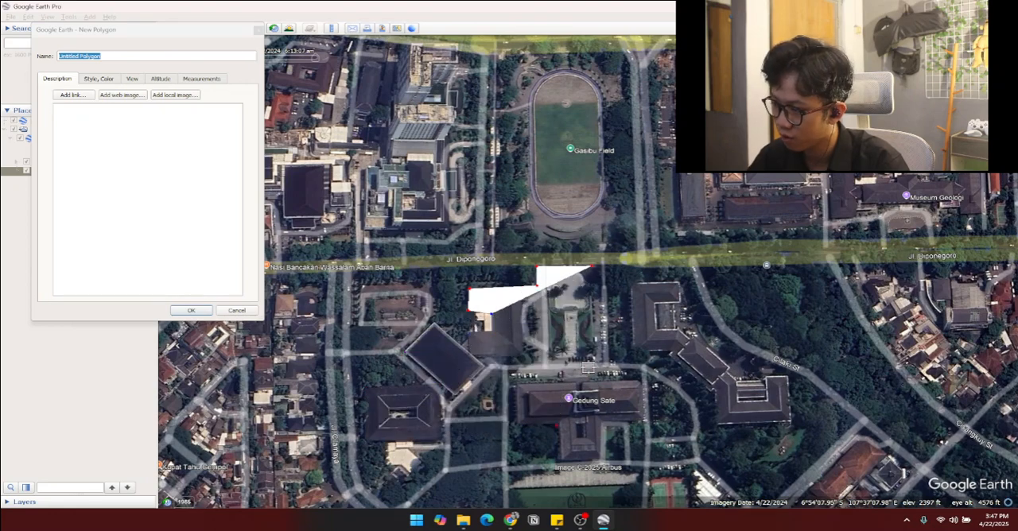
pyautogui.press('Delete')
pyautogui.press('Delete')
pyautogui.press('Delete')
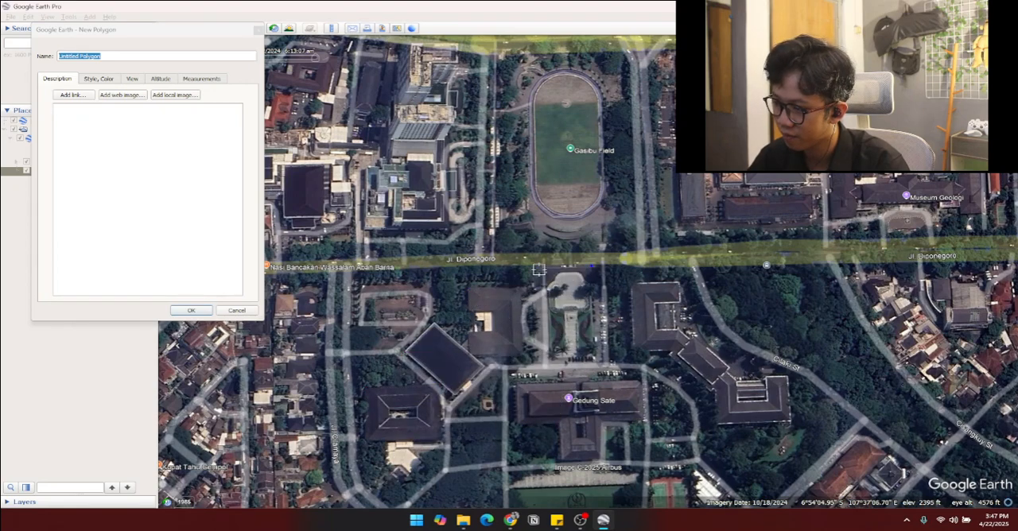
# Step: Draw the polygon's northern edge along Jl. Diponegoro, from east of the plaza to the block's northwest corner
pyautogui.click(677, 265)
pyautogui.click(355, 266)
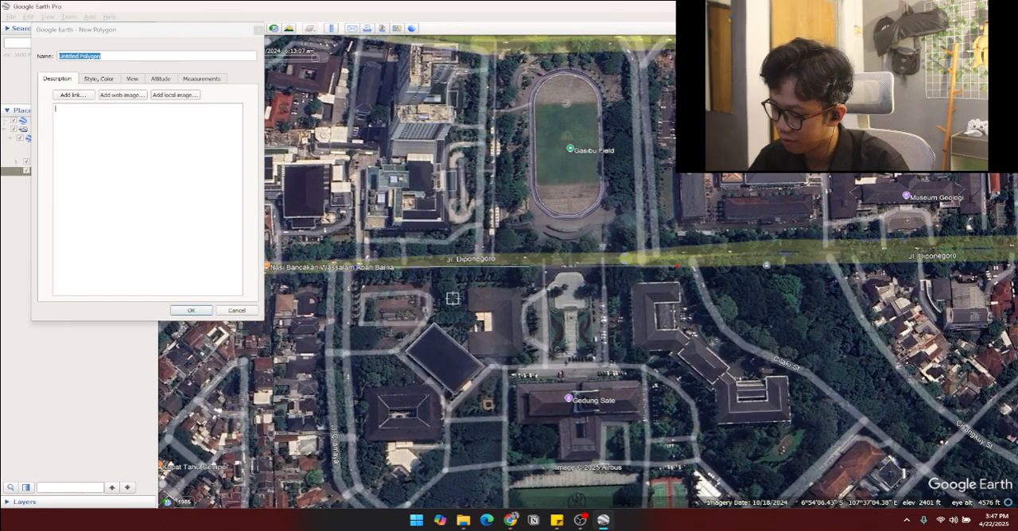
pyautogui.rightClick(372, 295)
pyautogui.scroll(2, 361, 297)
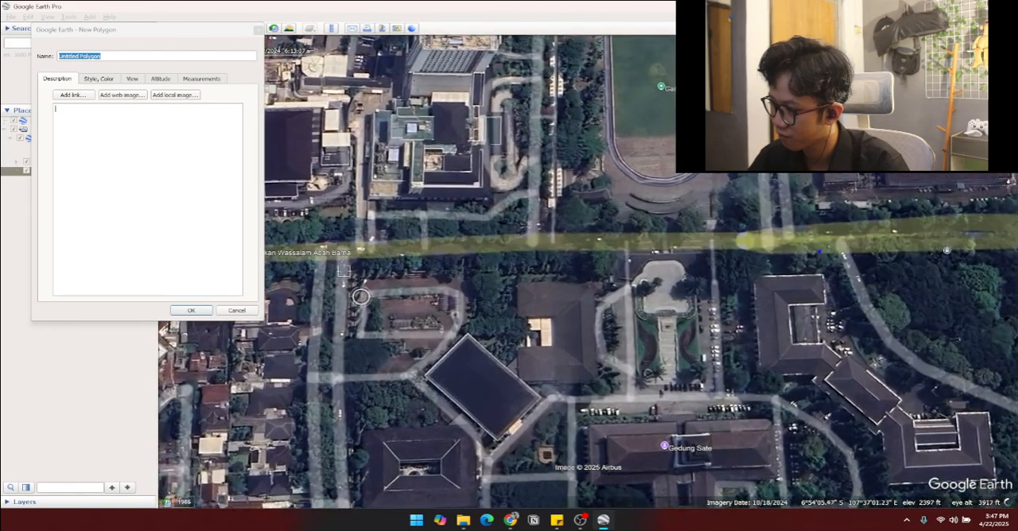
pyautogui.scroll(-2, 378, 347)
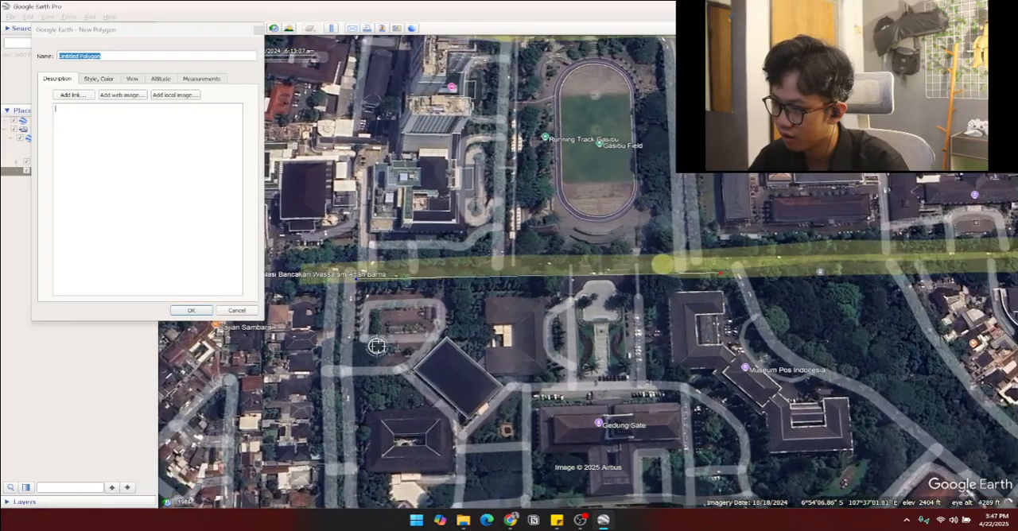
pyautogui.rightClick(377, 348)
pyautogui.scroll(2, 361, 289)
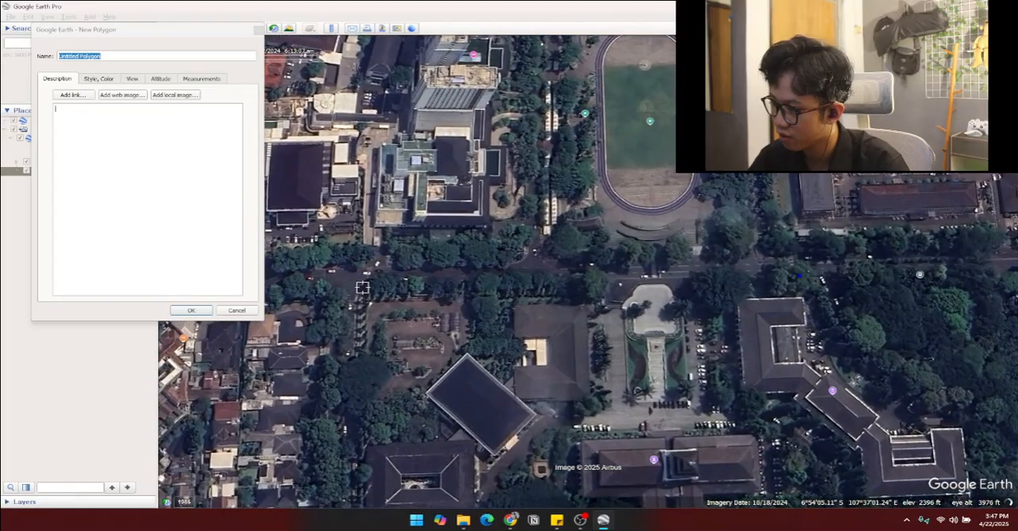
pyautogui.click(361, 286)
# Step: Draw the polygon's western edge down from the northwest corner and around the southwest curve to Jl. Cimandiri below the green field
pyautogui.press('Down')
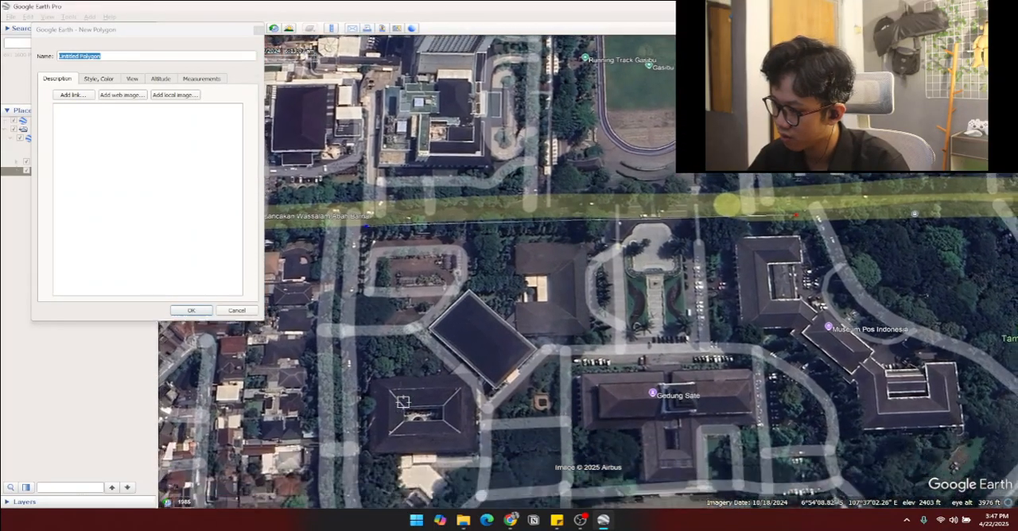
pyautogui.press('Down')
pyautogui.press('Down')
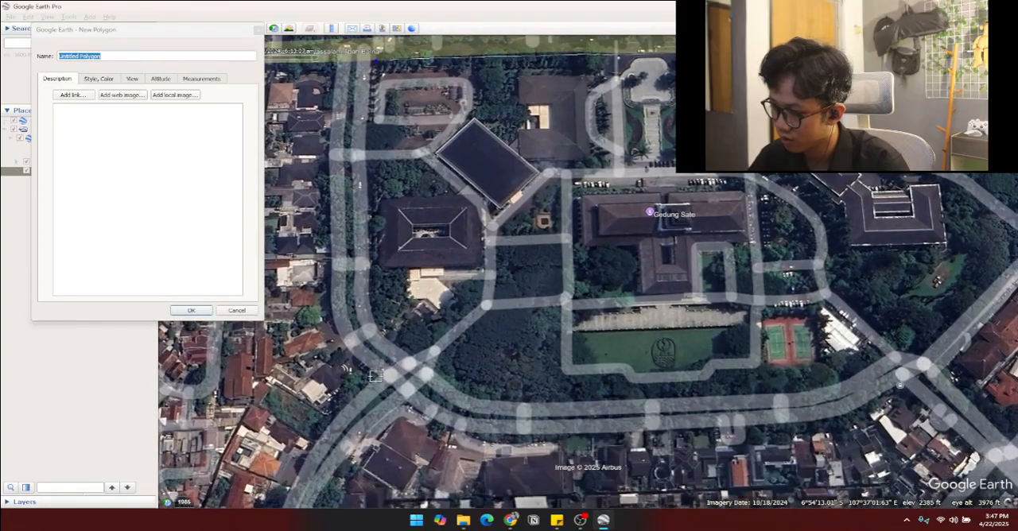
pyautogui.click(374, 325)
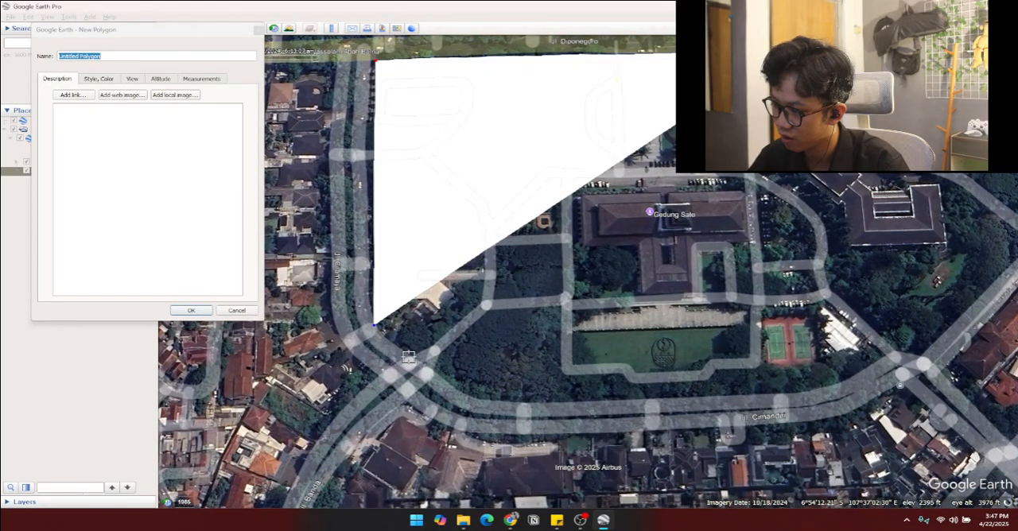
pyautogui.click(408, 357)
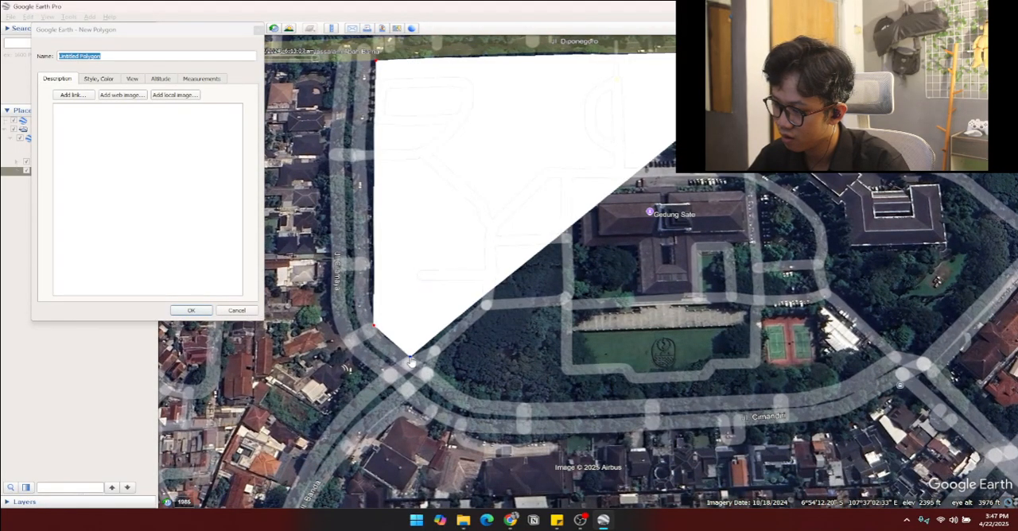
pyautogui.click(487, 403)
pyautogui.click(660, 400)
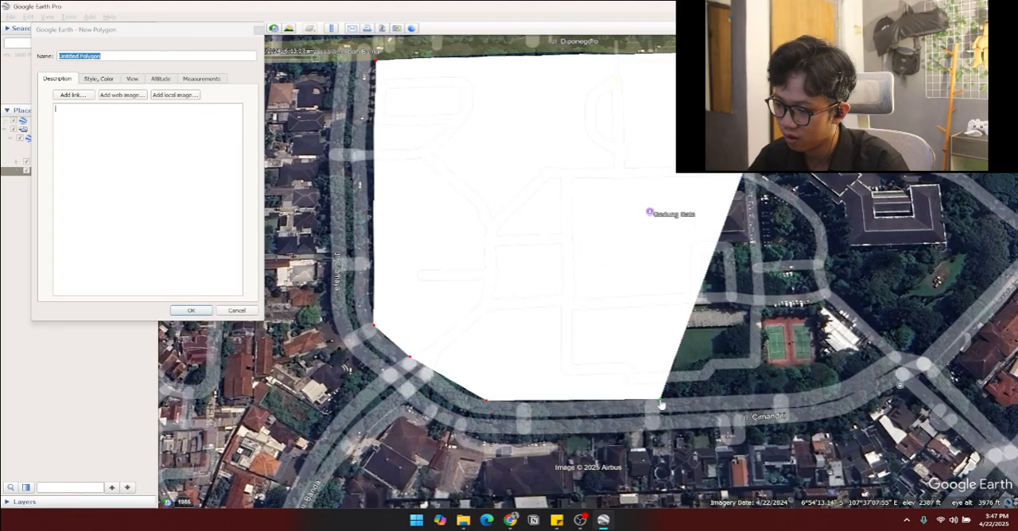
# Step: Extend the outline along Jl. Cimandiri to just south of the tennis courts, deleting the misplaced vertices farther east
pyautogui.click(883, 358)
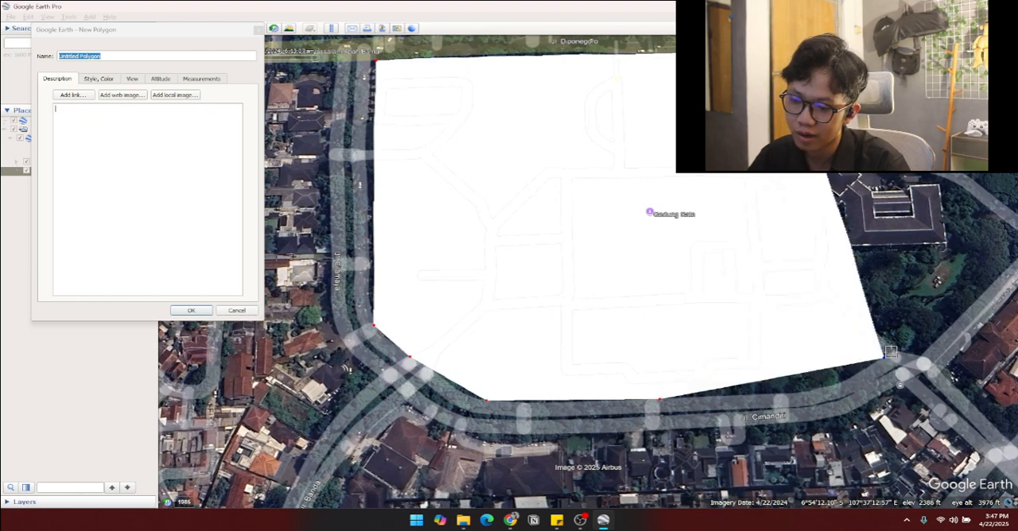
pyautogui.press('Delete')
pyautogui.click(764, 395)
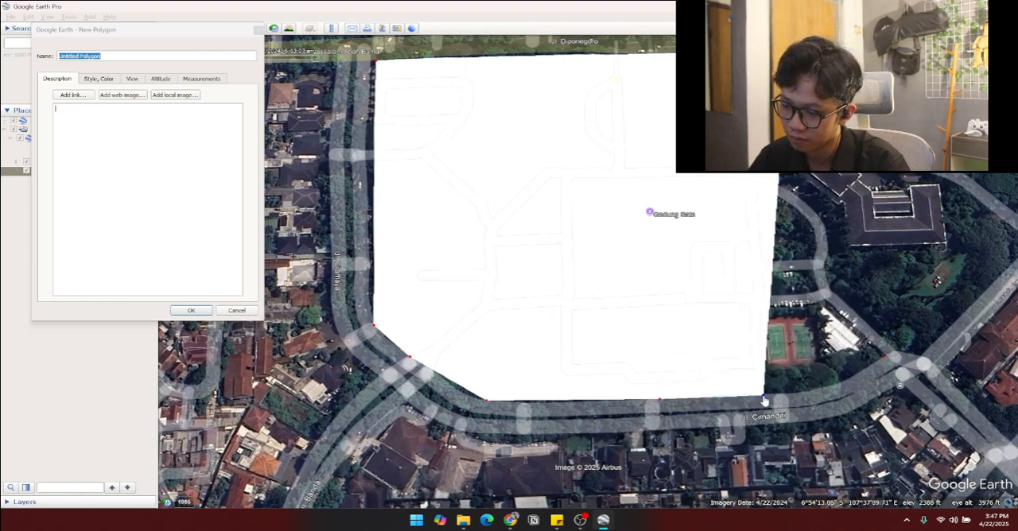
pyautogui.click(824, 389)
pyautogui.press('Delete')
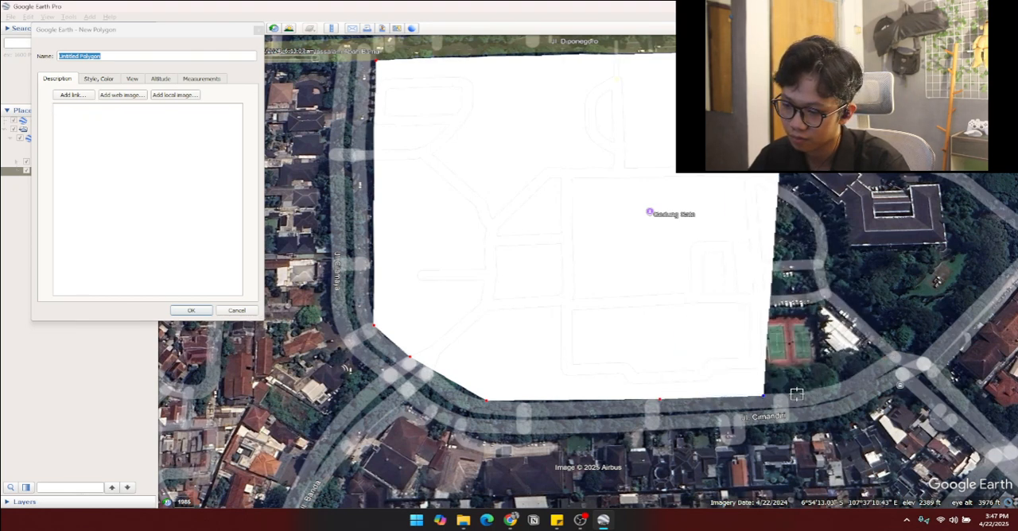
# Step: Trace the outline along the southeastern road curve to the junction and up to the block's eastern corner beside Taman Lansia
pyautogui.scroll(2, 796, 394)
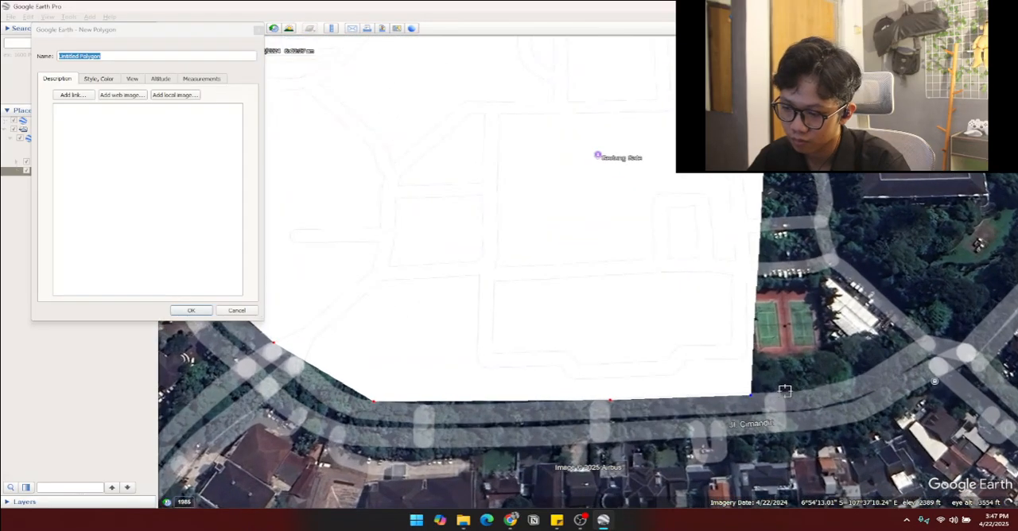
pyautogui.click(785, 392)
pyautogui.click(836, 385)
pyautogui.click(897, 356)
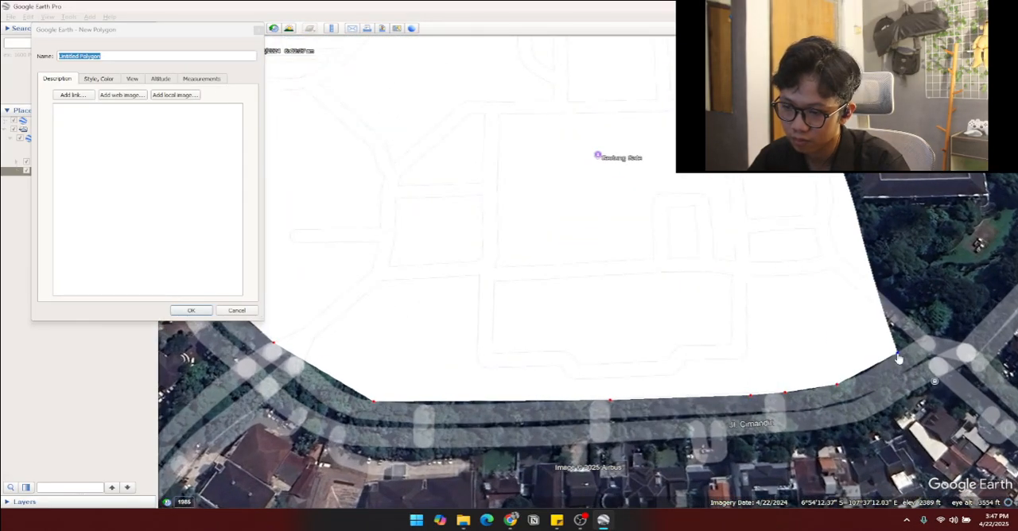
pyautogui.click(913, 342)
pyautogui.click(932, 338)
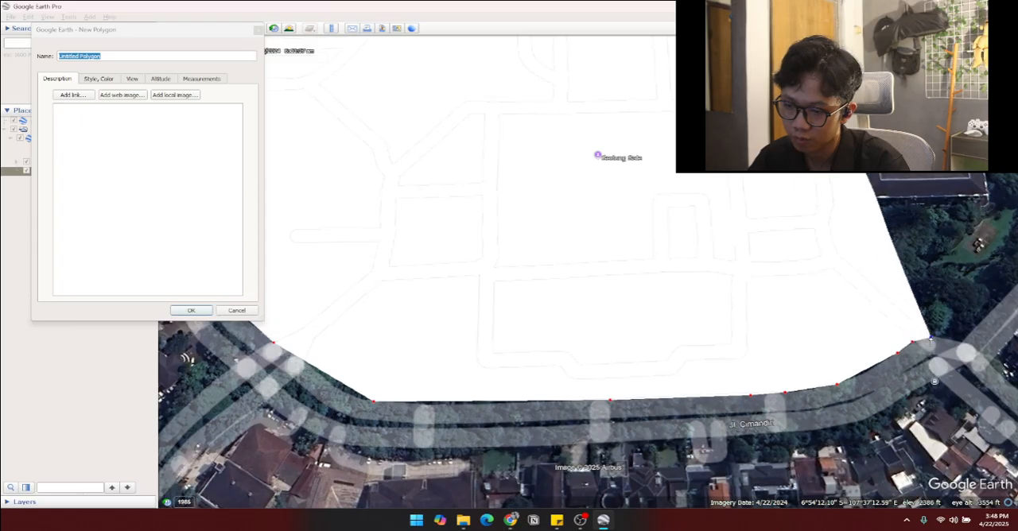
pyautogui.click(960, 348)
pyautogui.press('Right')
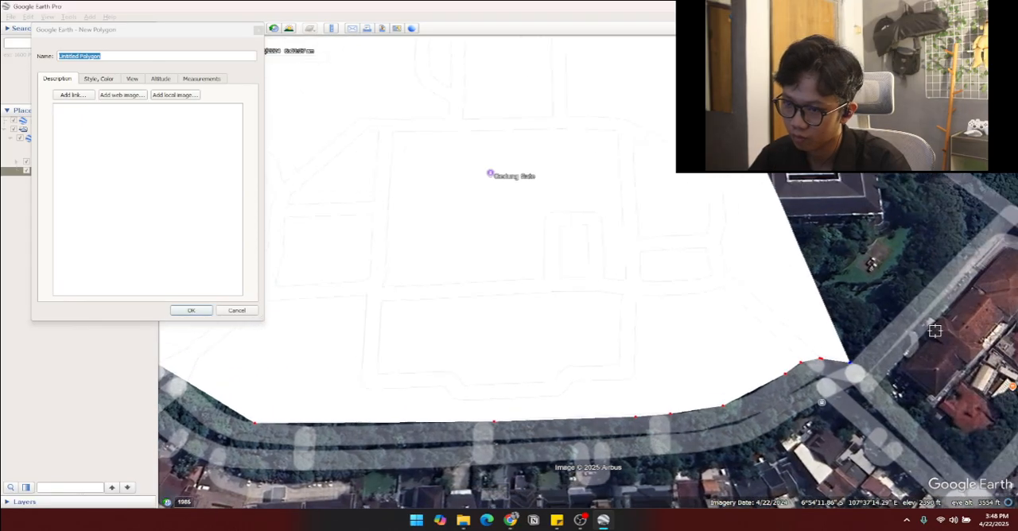
pyautogui.press('Up')
pyautogui.click(861, 331)
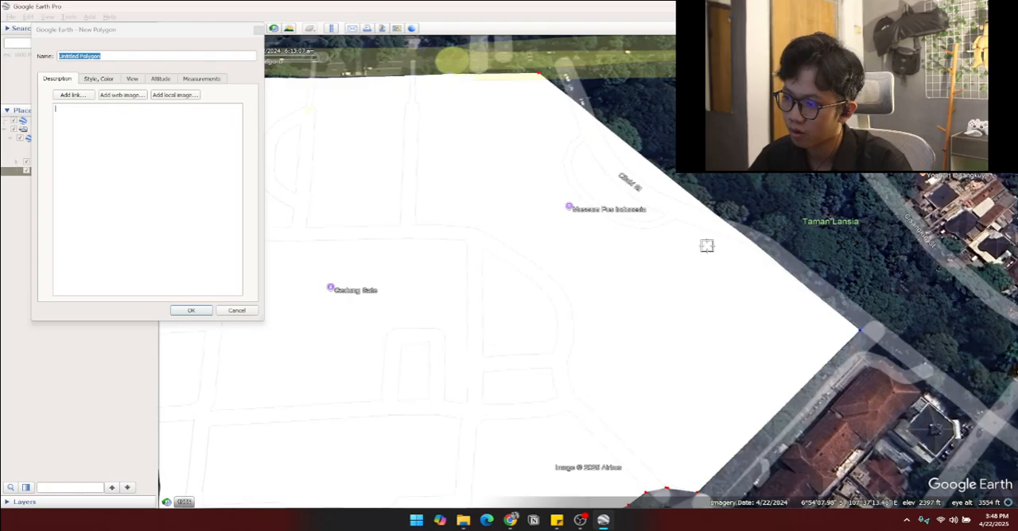
# Step: Set the polygon's area style to Outlined
pyautogui.click(132, 79)
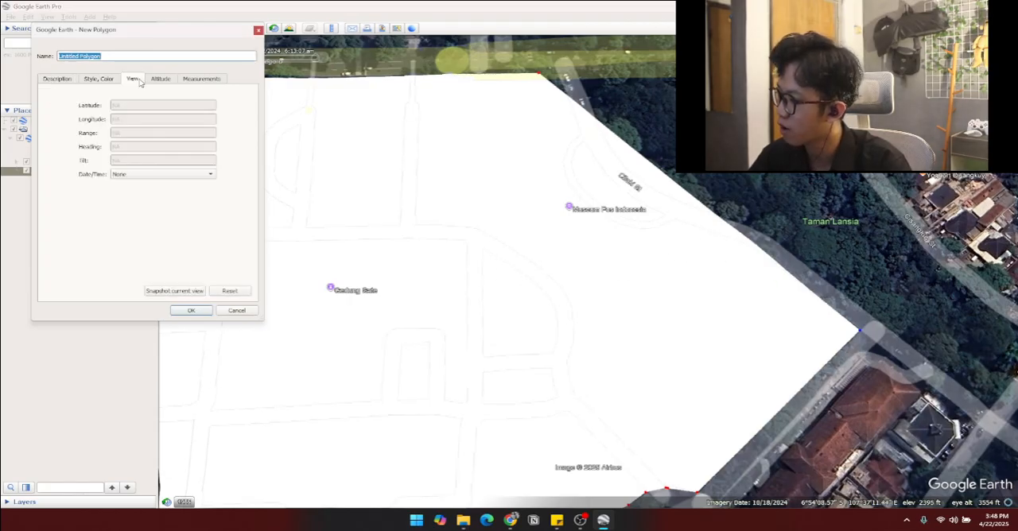
pyautogui.click(100, 79)
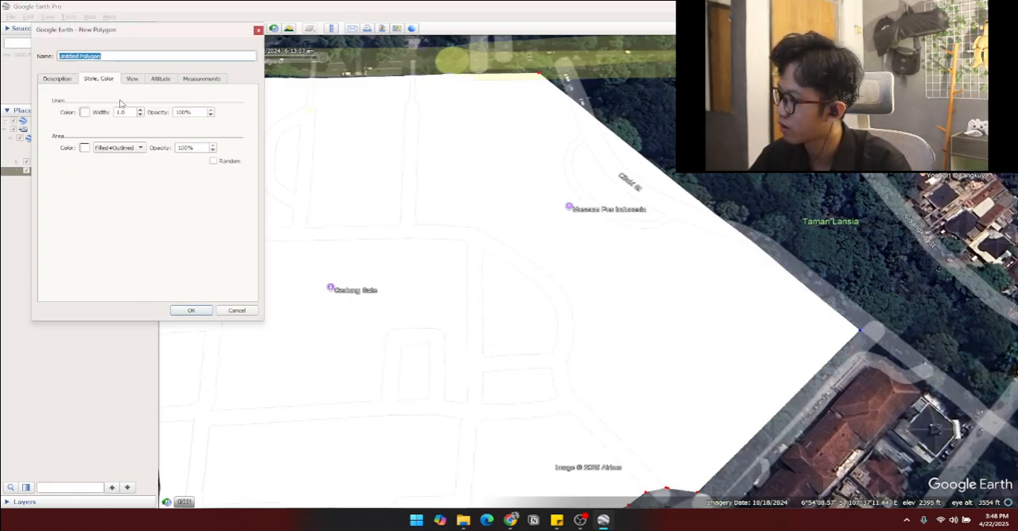
pyautogui.click(112, 148)
pyautogui.click(109, 137)
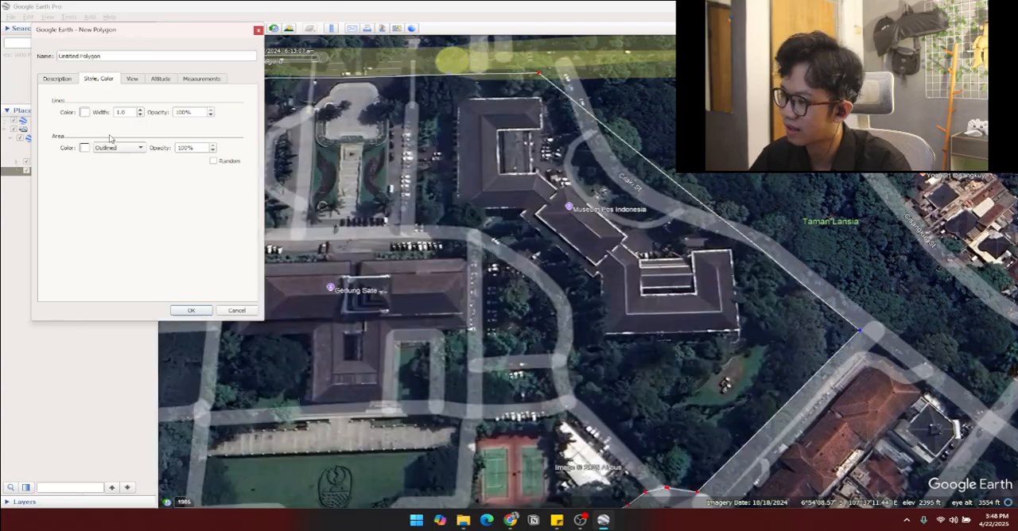
# Step: Trace the northeastern edge along Cilaki St past Museum Pos Indonesia, back to Jl. Diponegoro
pyautogui.click(756, 250)
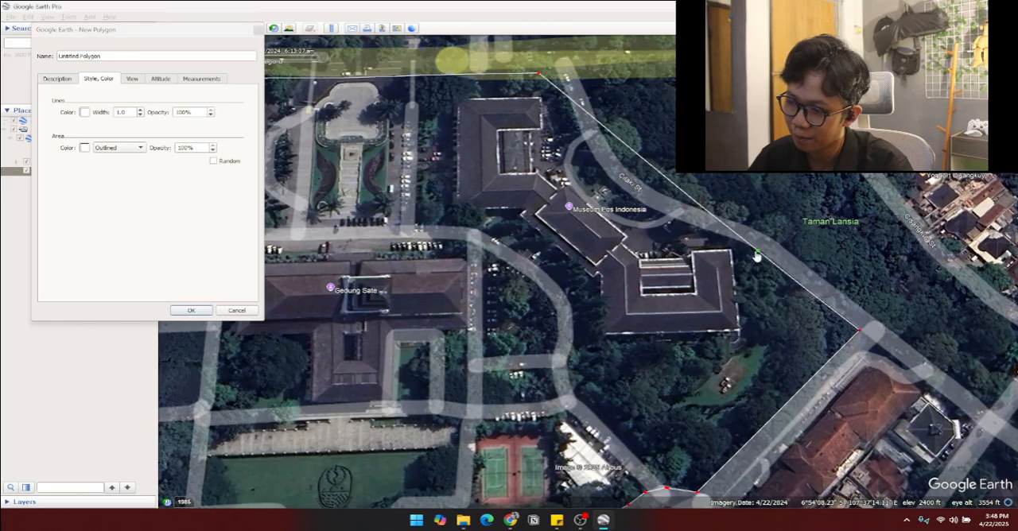
pyautogui.click(676, 220)
pyautogui.click(612, 185)
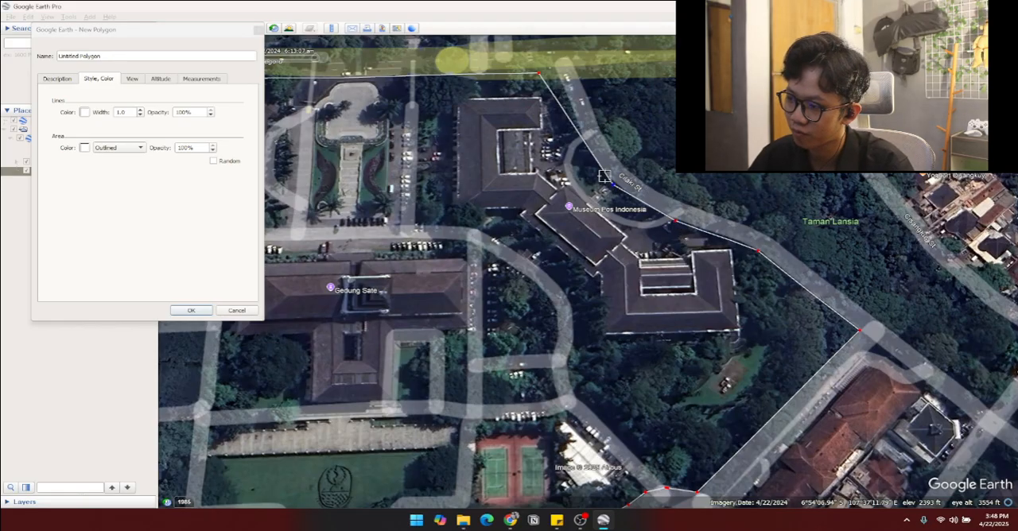
pyautogui.click(584, 137)
pyautogui.click(569, 98)
pyautogui.click(561, 80)
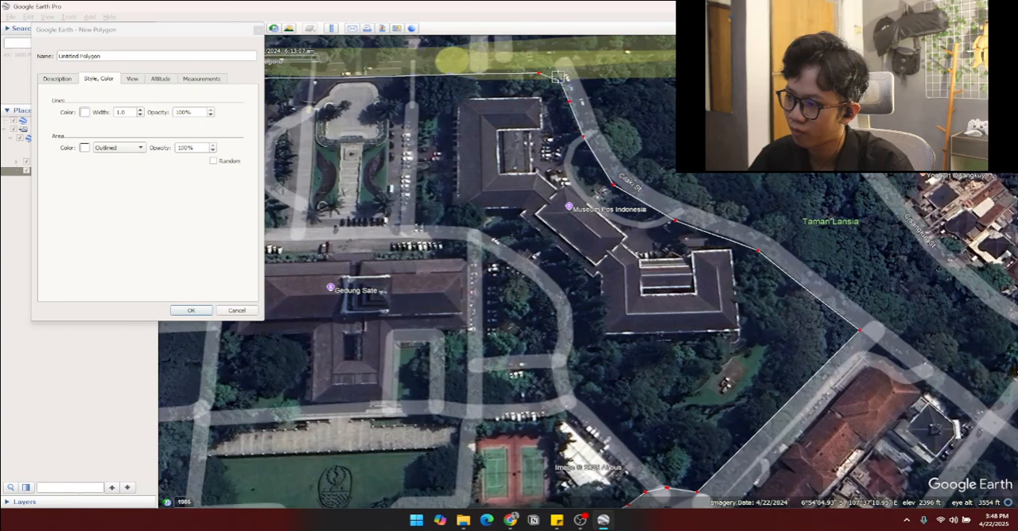
# Step: Set the polygon's line color to purple #aa55ff and save the polygon
pyautogui.press('Left')
pyautogui.press('Down')
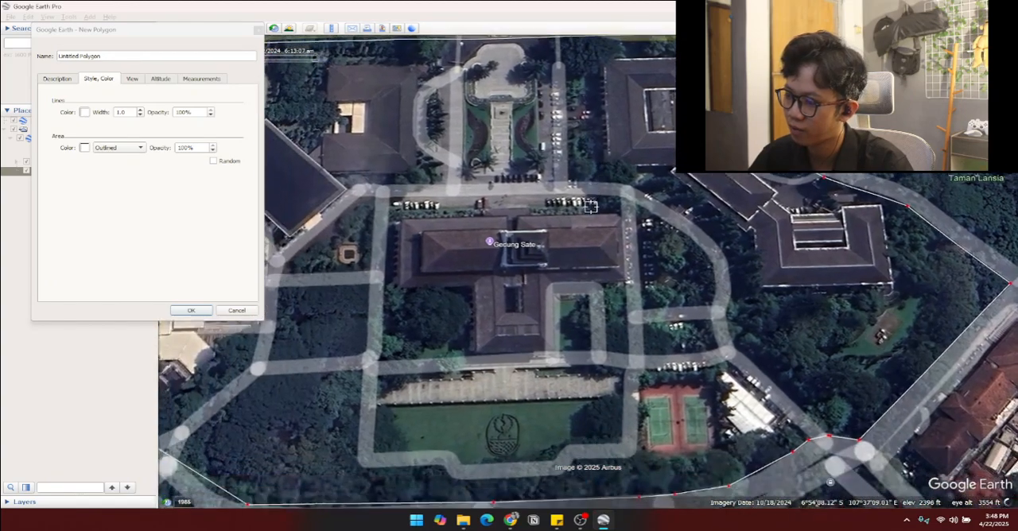
pyautogui.scroll(-3, 589, 253)
pyautogui.scroll(-3, 582, 273)
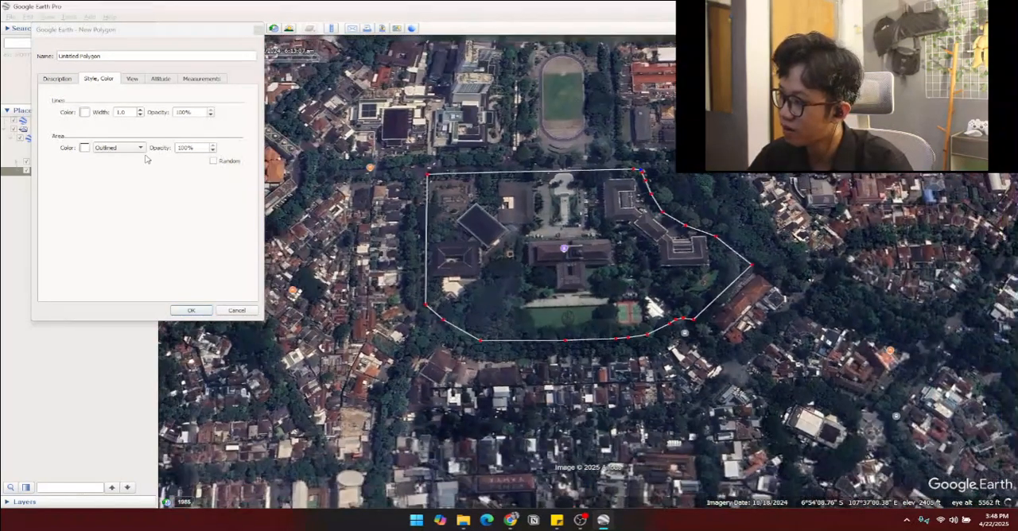
pyautogui.scroll(3, 525, 281)
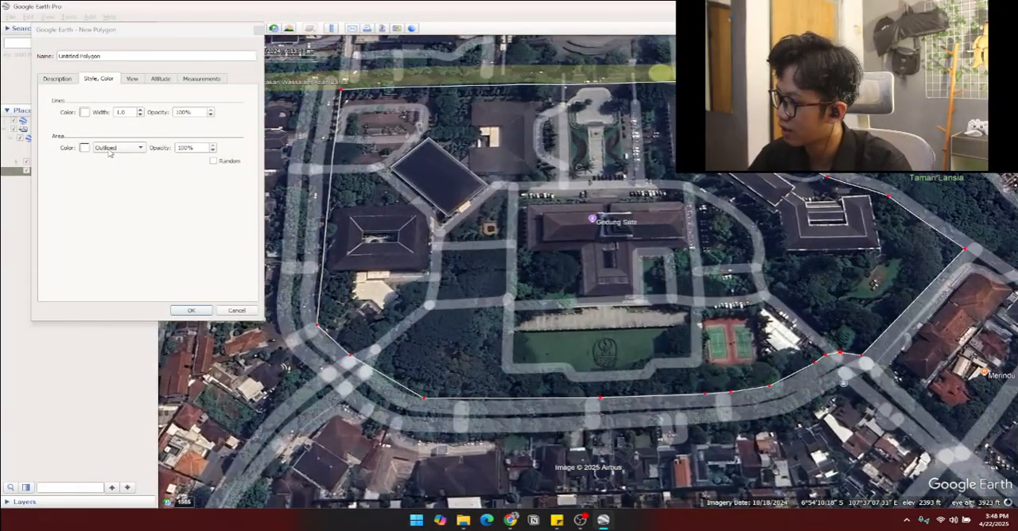
pyautogui.click(84, 149)
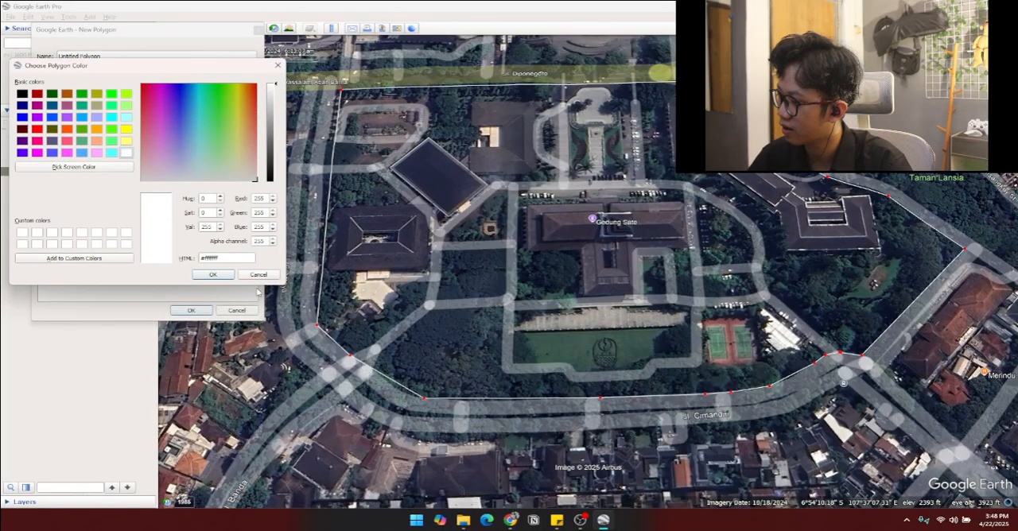
pyautogui.click(258, 276)
pyautogui.click(84, 113)
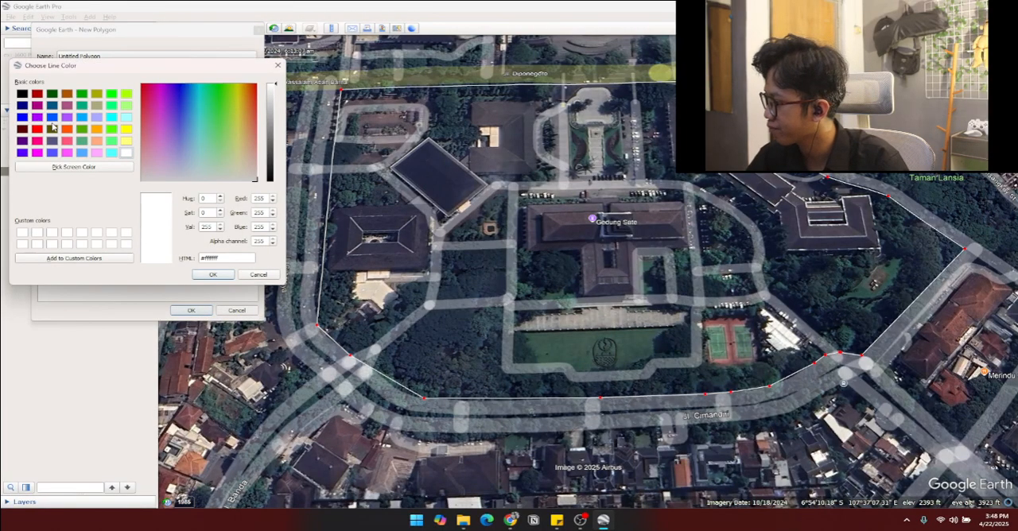
pyautogui.click(68, 118)
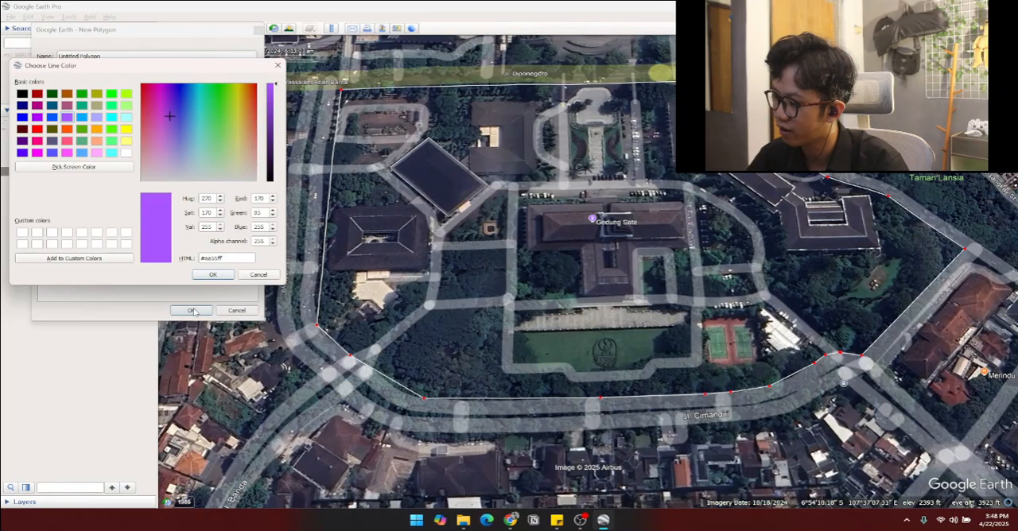
pyautogui.click(212, 274)
pyautogui.click(191, 311)
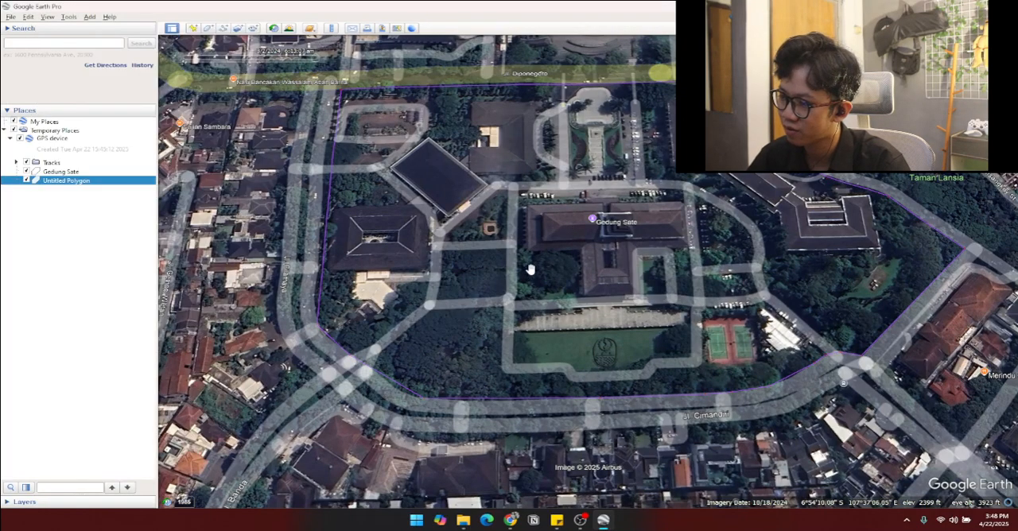
# Step: Start a new polygon and outline the Four Points by Sheraton Bandung building with five vertices
pyautogui.moveTo(530, 270); pyautogui.dragTo(554, 358)
pyautogui.scroll(-3, 554, 358)
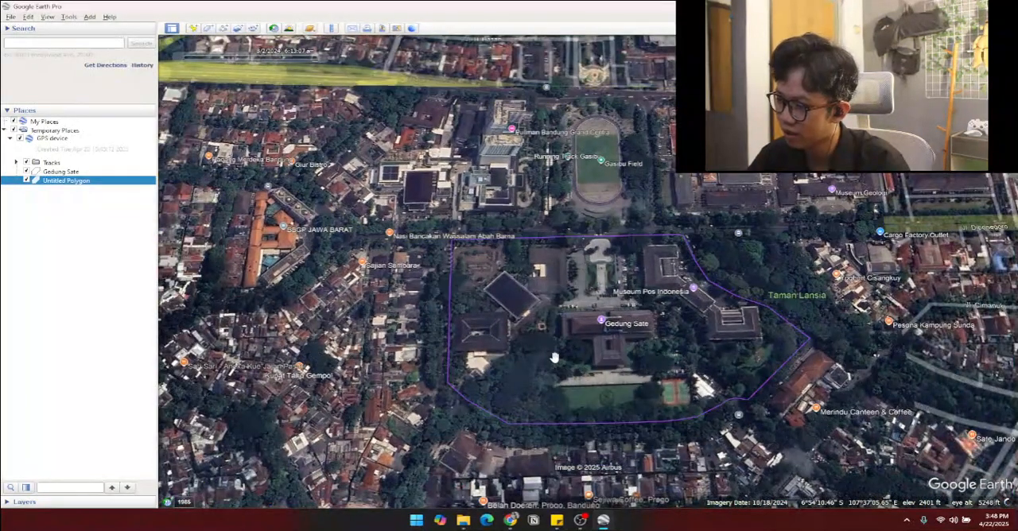
pyautogui.moveTo(421, 329); pyautogui.dragTo(742, 382)
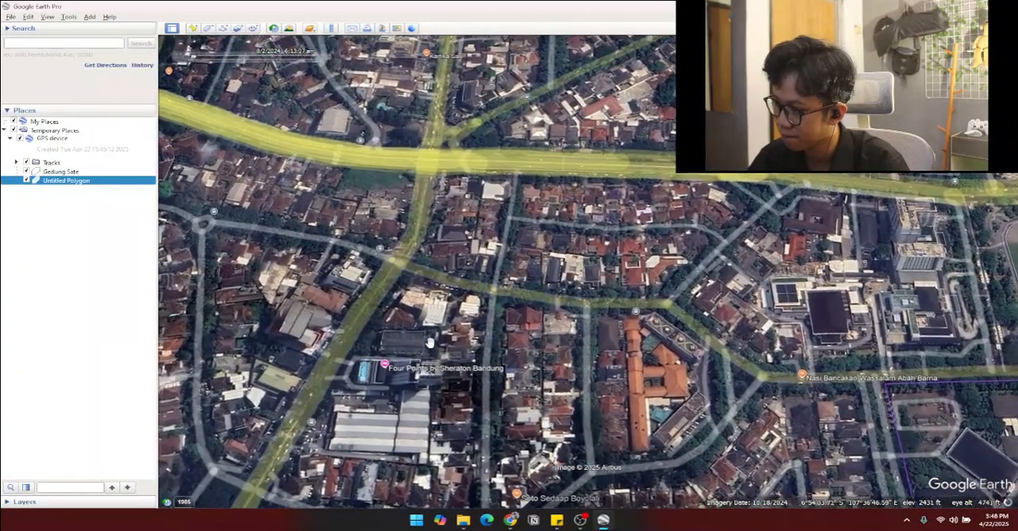
pyautogui.scroll(3, 421, 325)
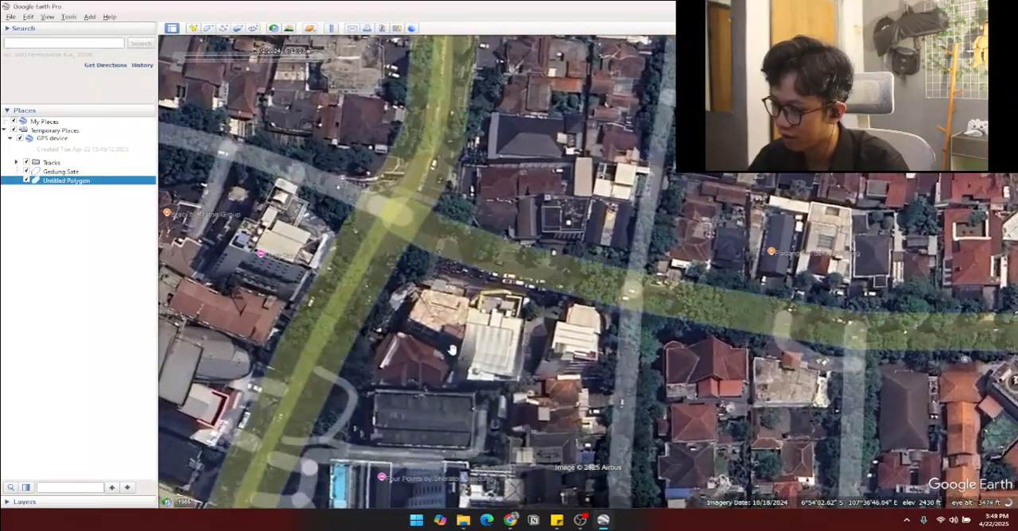
pyautogui.moveTo(467, 432); pyautogui.dragTo(490, 325)
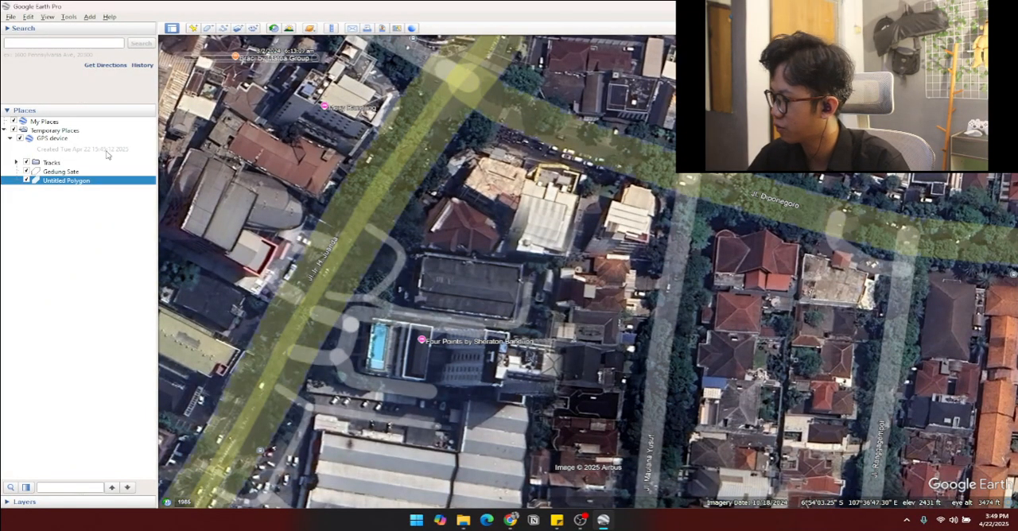
pyautogui.click(207, 29)
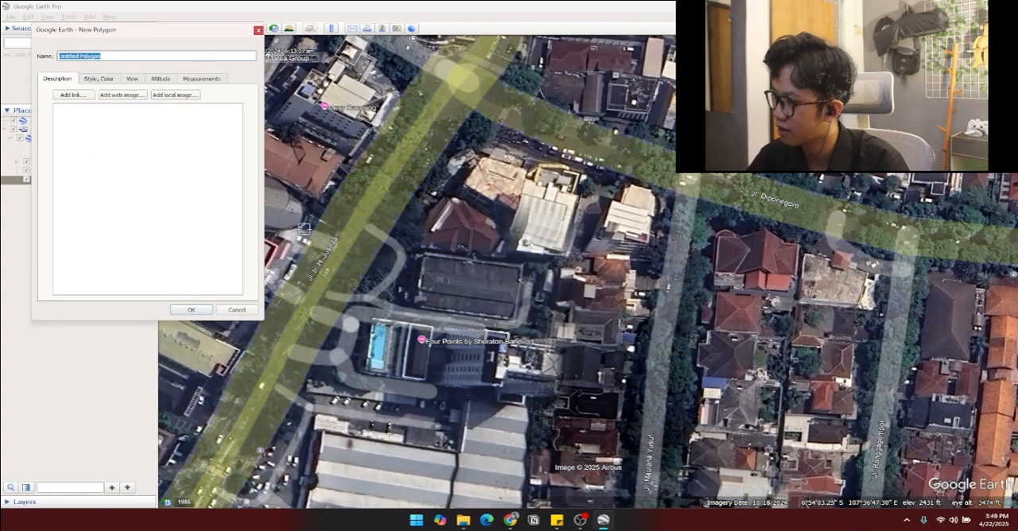
pyautogui.click(374, 315)
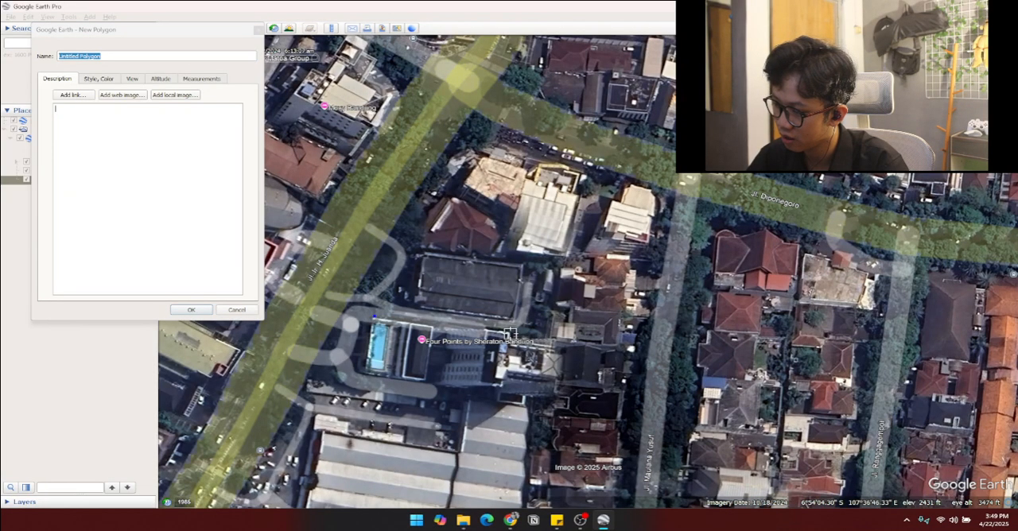
pyautogui.click(510, 333)
pyautogui.click(503, 385)
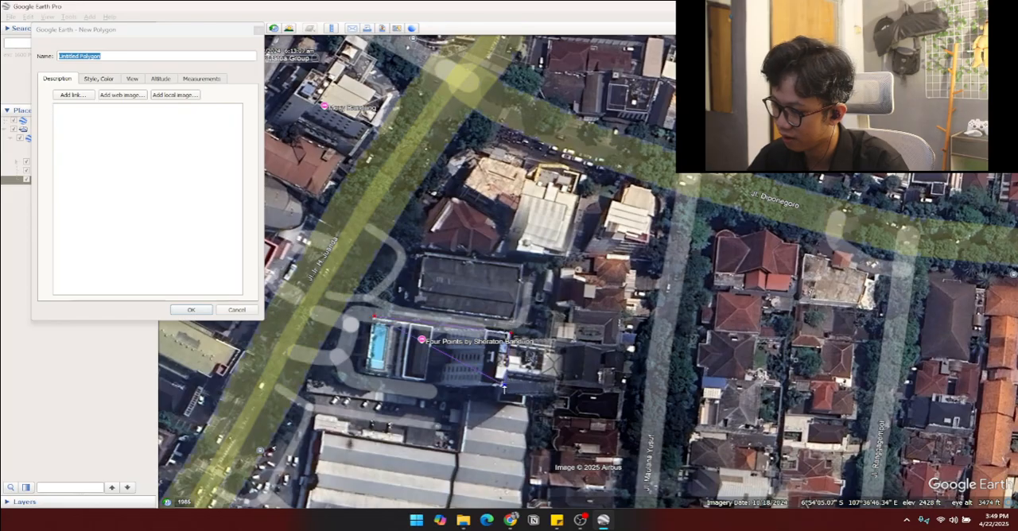
pyautogui.click(447, 389)
pyautogui.click(365, 377)
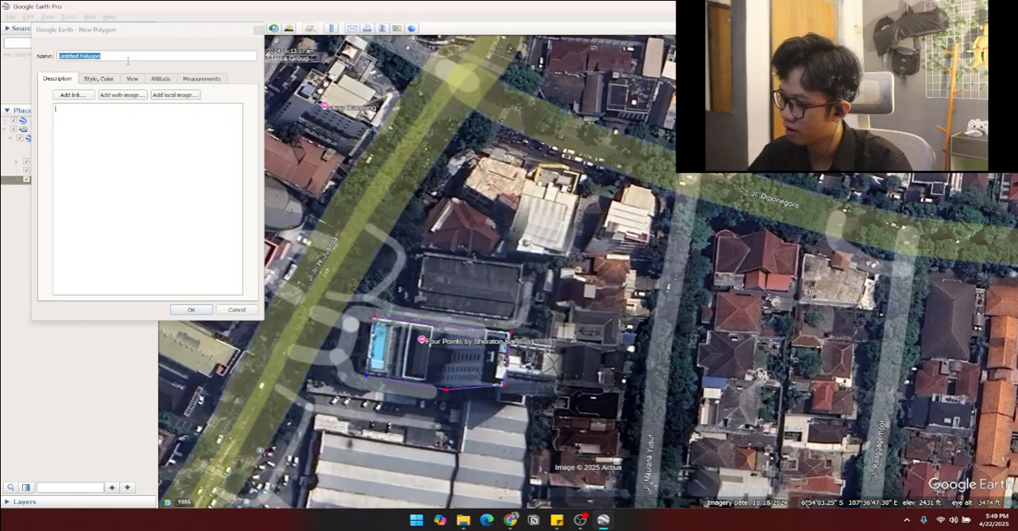
# Step: Name the new polygon Four Point by Sheraton Bandung
pyautogui.press('capslock')
pyautogui.press('r')
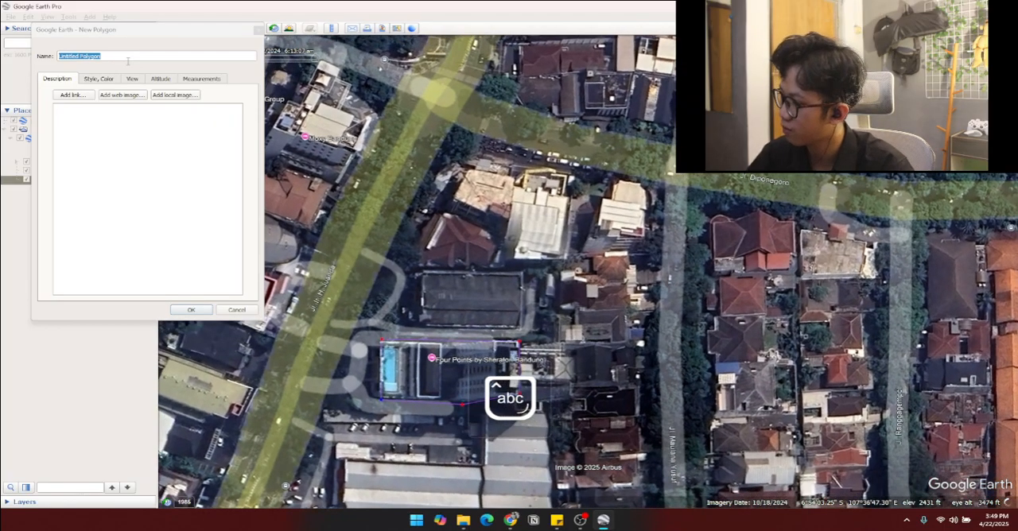
pyautogui.write('Fo')
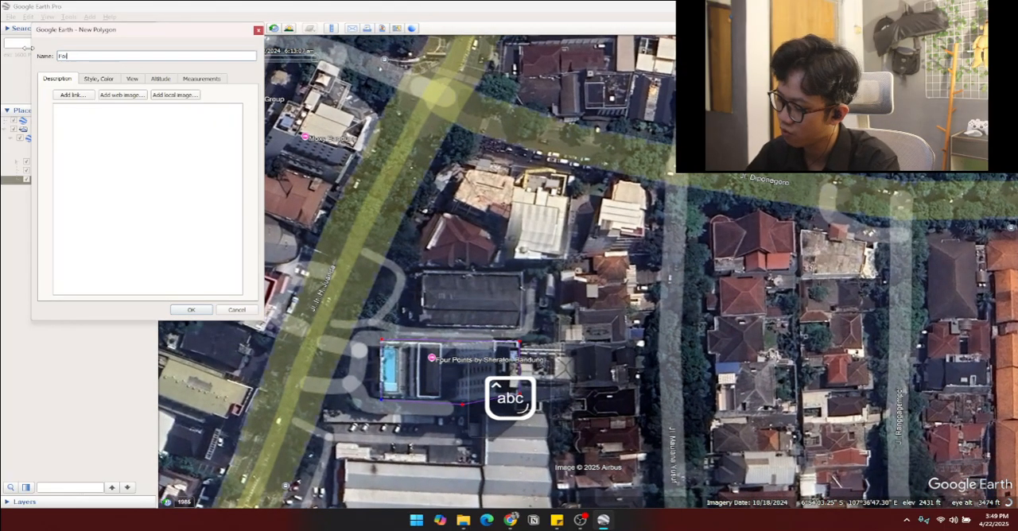
pyautogui.write('ur Poin')
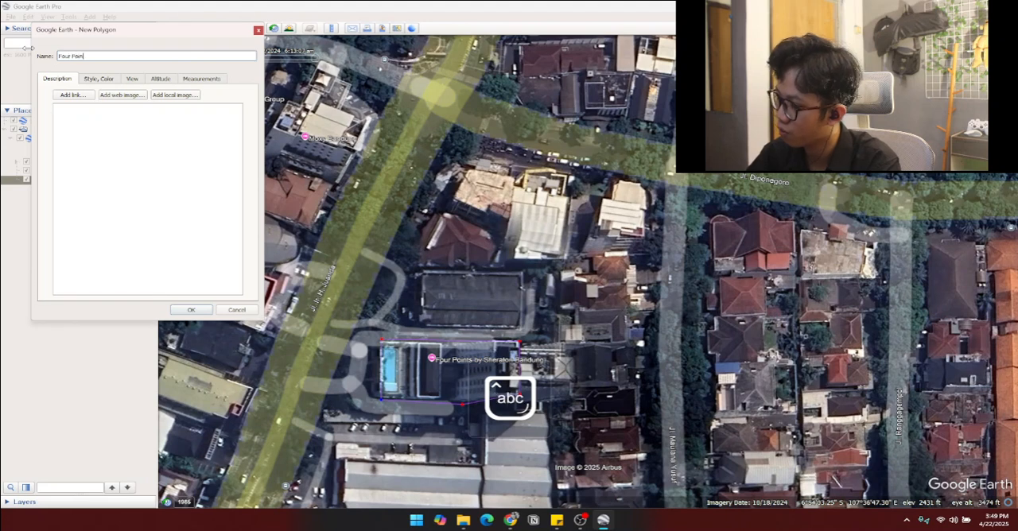
pyautogui.write('t BY s')
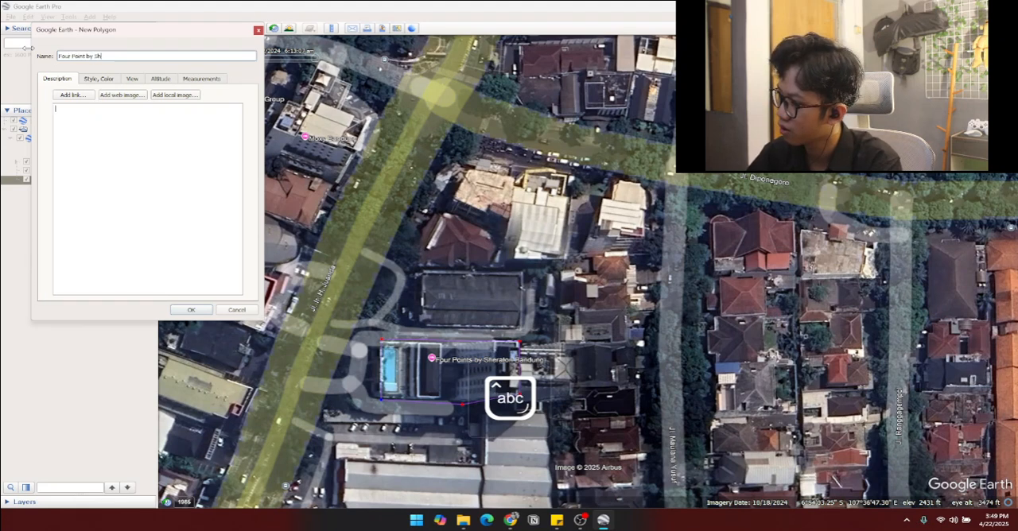
pyautogui.write('heraton Bandung')
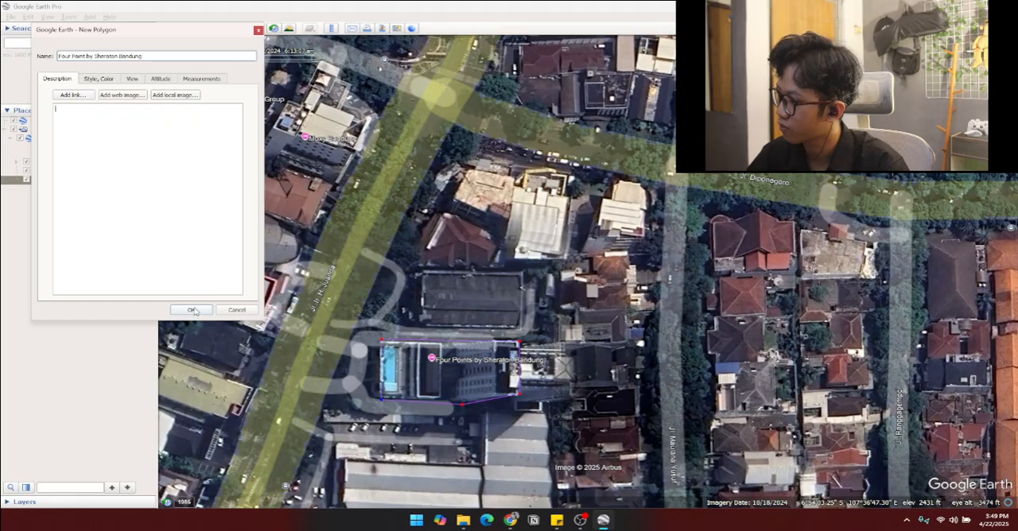
# Step: Set the hotel polygon's line color to blue #00aaff and save the polygon
pyautogui.click(99, 80)
pyautogui.click(82, 112)
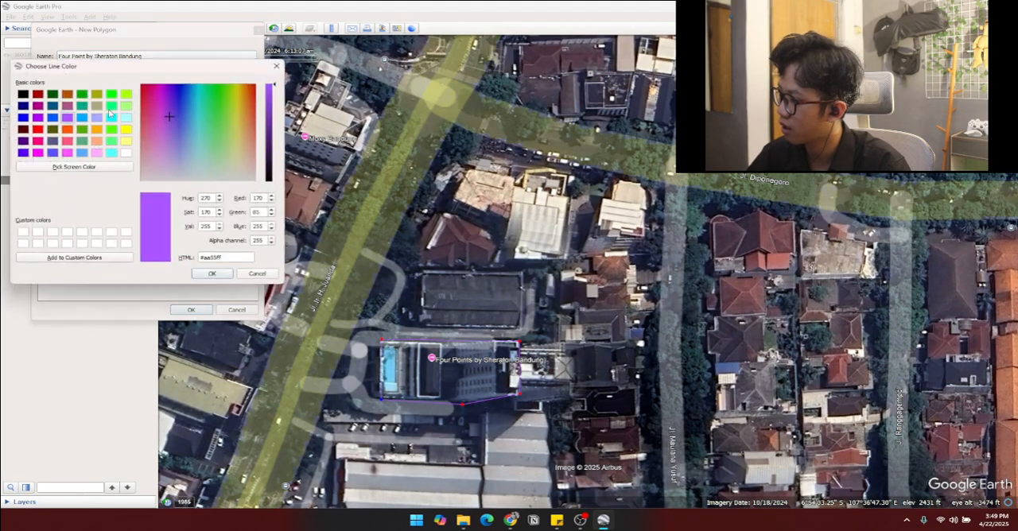
pyautogui.click(83, 118)
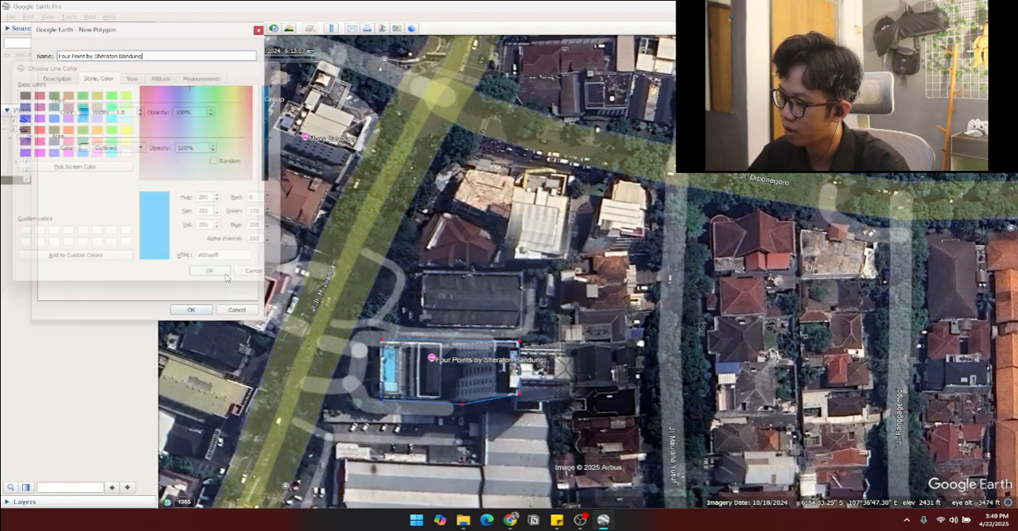
pyautogui.click(225, 274)
pyautogui.click(192, 311)
# Step: Start a new polygon and trace the northern edge of the Riau Junction building south of St. Aloysius High School
pyautogui.scroll(-10, 406, 419)
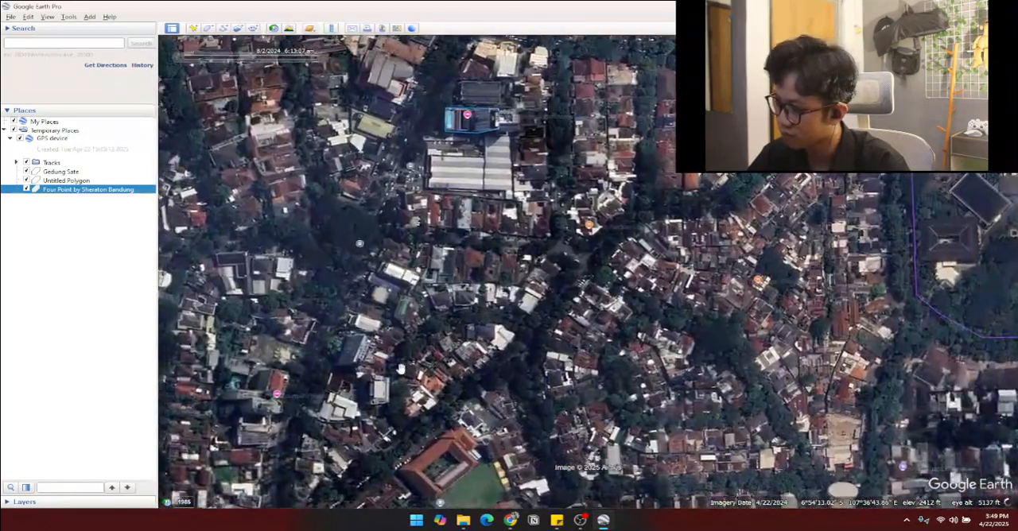
pyautogui.moveTo(401, 369); pyautogui.dragTo(421, 325)
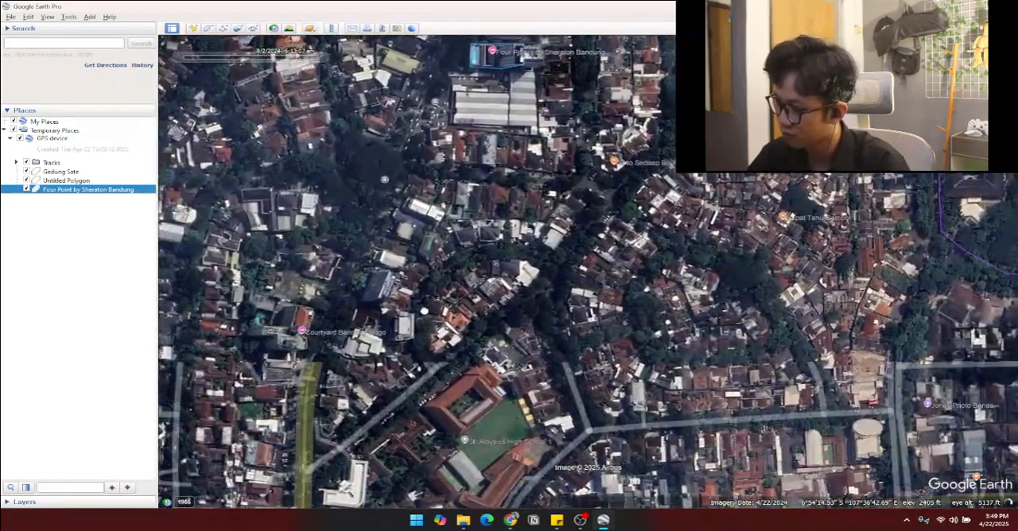
pyautogui.scroll(-3, 420, 327)
pyautogui.moveTo(419, 373); pyautogui.dragTo(438, 285)
pyautogui.moveTo(406, 356); pyautogui.dragTo(386, 305)
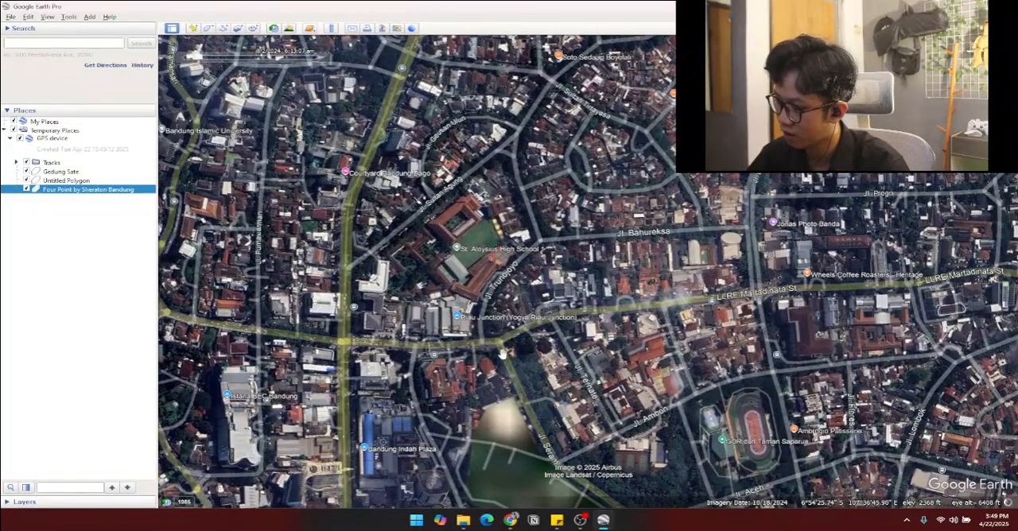
pyautogui.moveTo(503, 352); pyautogui.dragTo(450, 430)
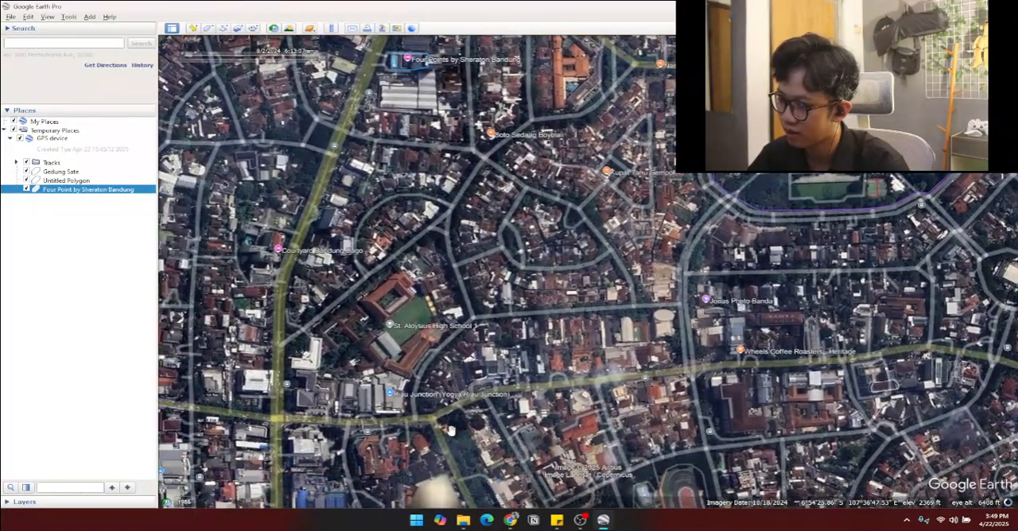
pyautogui.scroll(3, 407, 407)
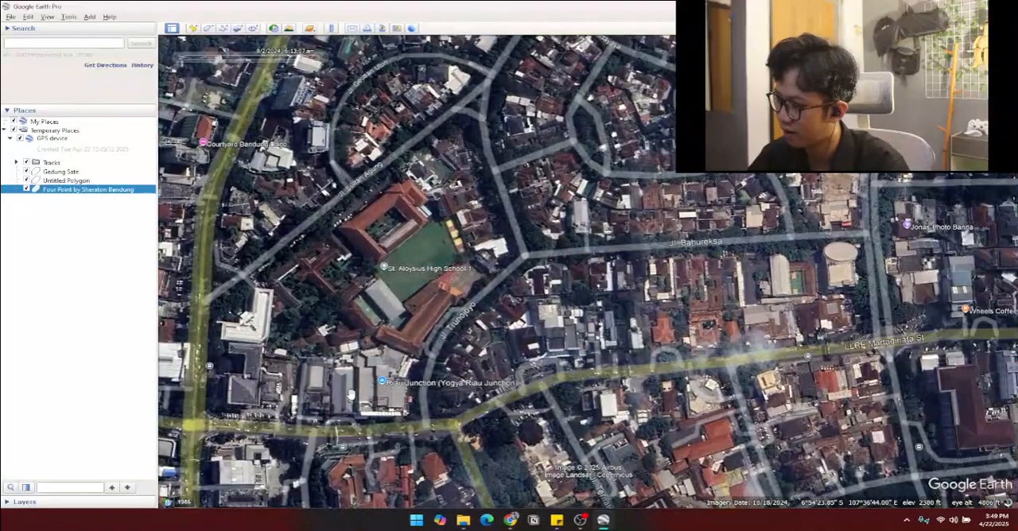
pyautogui.click(208, 28)
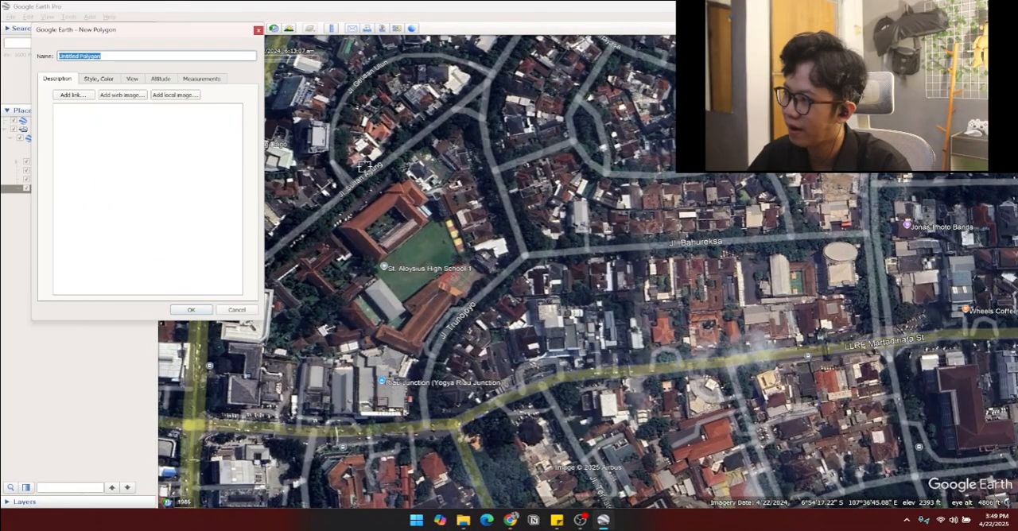
pyautogui.scroll(4, 385, 381)
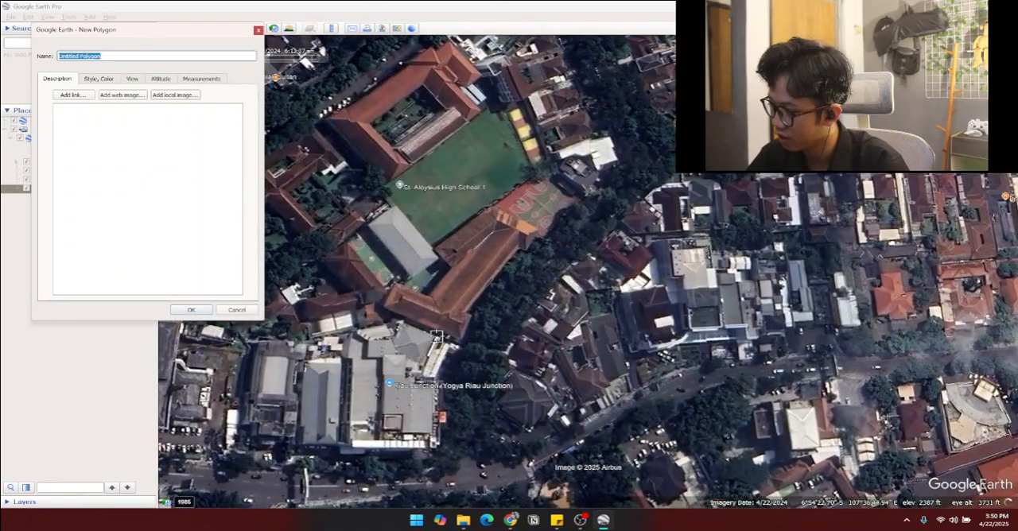
pyautogui.click(400, 324)
pyautogui.click(392, 340)
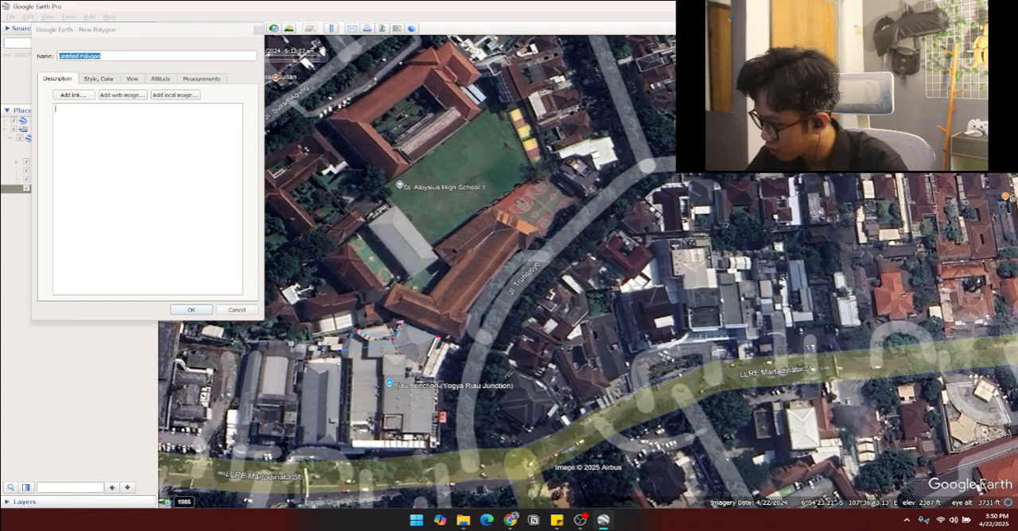
# Step: Trace the Riau Junction building's southern edge along LLRE Martadinata St and close the outline on its eastern side
pyautogui.click(300, 442)
pyautogui.click(333, 447)
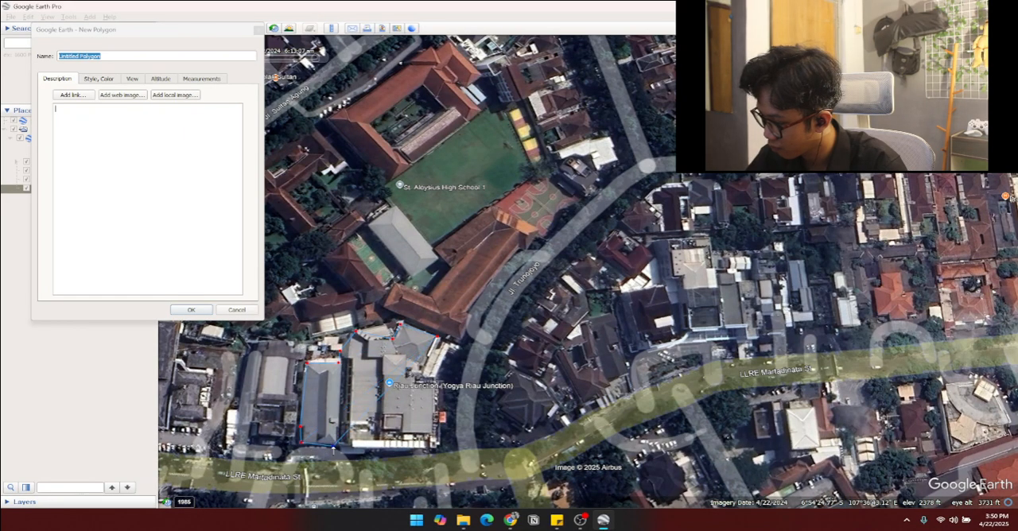
pyautogui.click(339, 453)
pyautogui.click(370, 456)
pyautogui.click(368, 450)
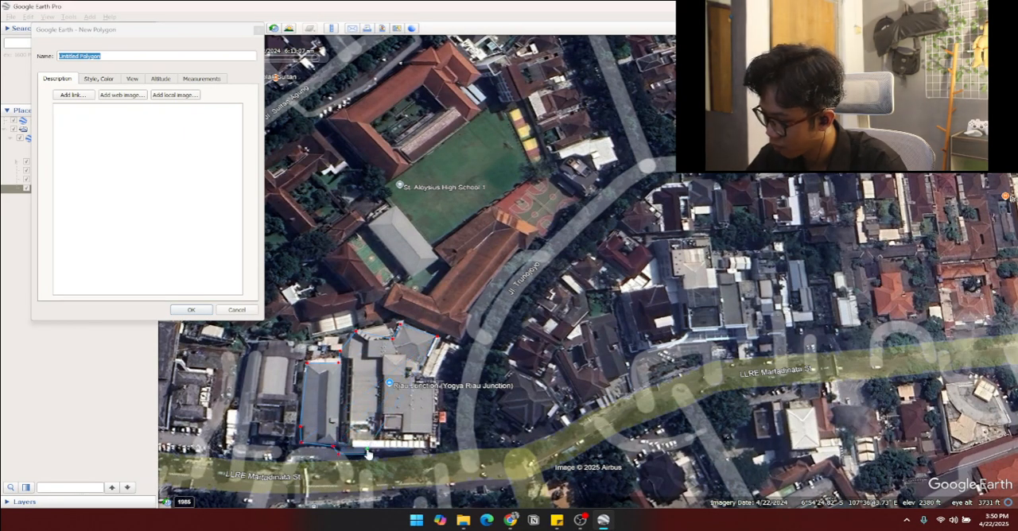
pyautogui.click(426, 451)
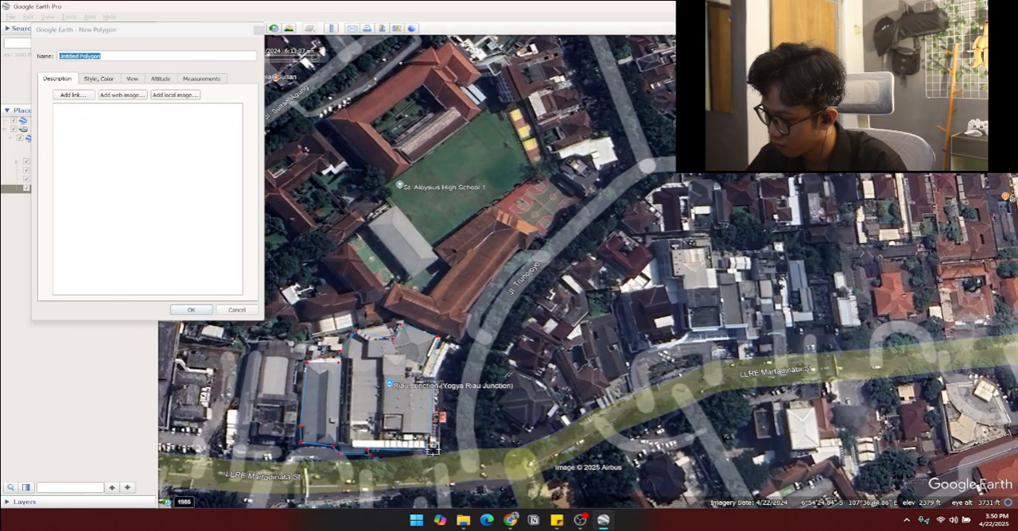
pyautogui.click(436, 448)
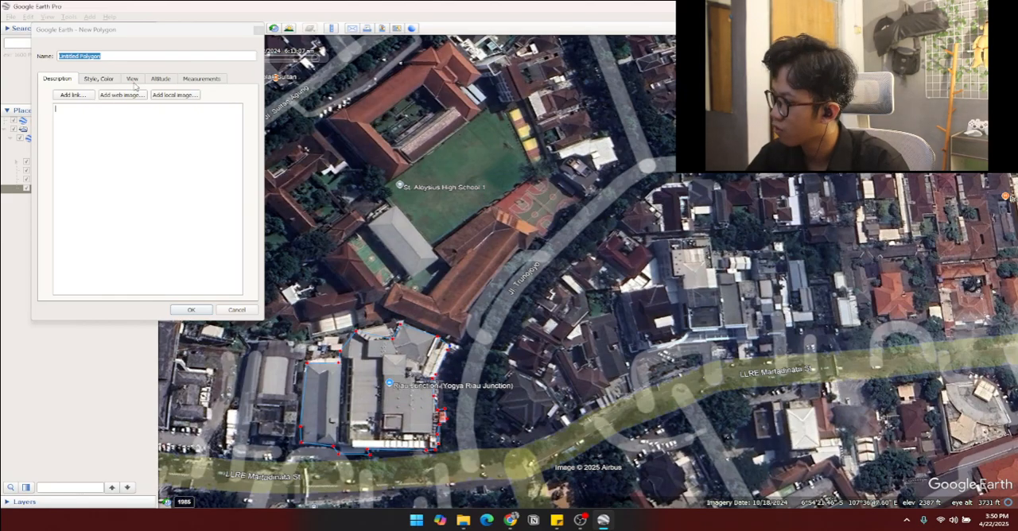
# Step: Set the Riau Junction polygon's line color to yellow #ffff00
pyautogui.click(106, 80)
pyautogui.click(84, 113)
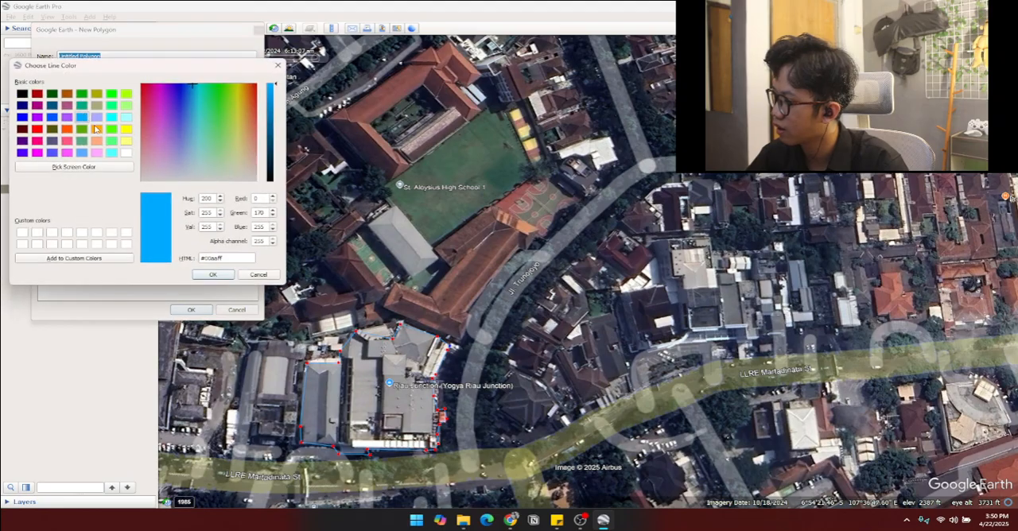
pyautogui.click(129, 131)
pyautogui.click(209, 277)
pyautogui.moveTo(502, 273)
pyautogui.mouseDown()
pyautogui.moveTo(310, 287)
pyautogui.moveTo(420, 284)
pyautogui.mouseUp()
pyautogui.rightClick(478, 300)
pyautogui.rightClick(478, 300)
pyautogui.rightClick(478, 300)
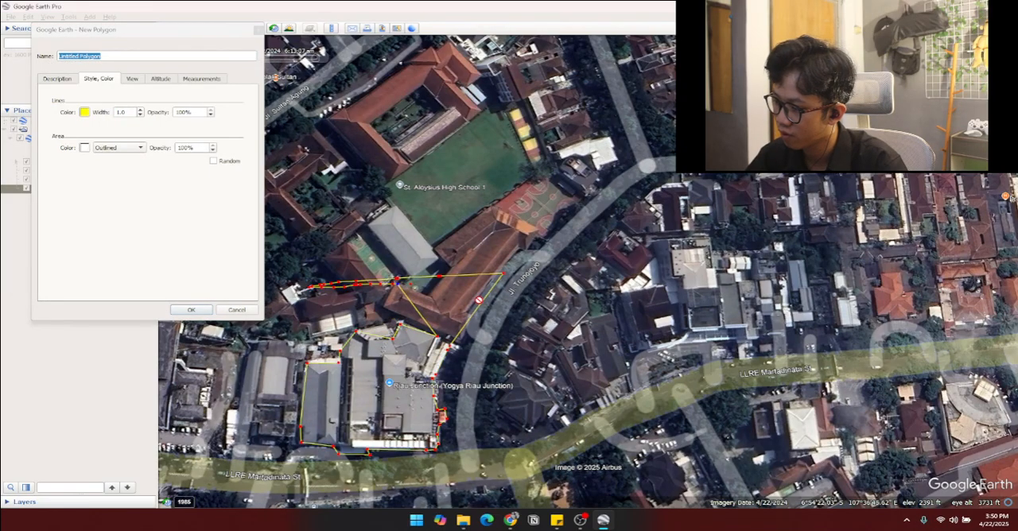
pyautogui.rightClick(478, 299)
pyautogui.rightClick(479, 299)
pyautogui.rightClick(478, 300)
pyautogui.rightClick(478, 300)
pyautogui.rightClick(478, 300)
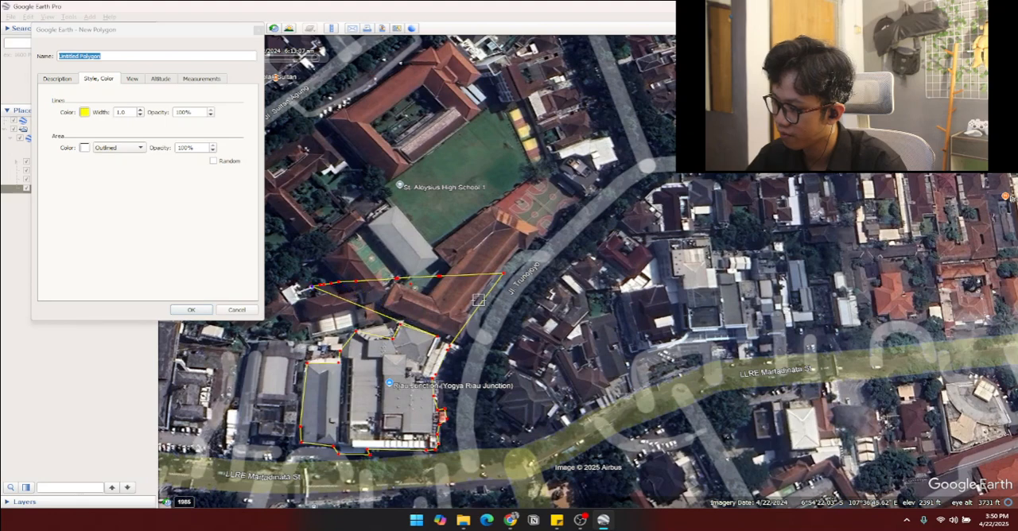
pyautogui.rightClick(478, 300)
pyautogui.rightClick(478, 300)
pyautogui.rightClick(478, 300)
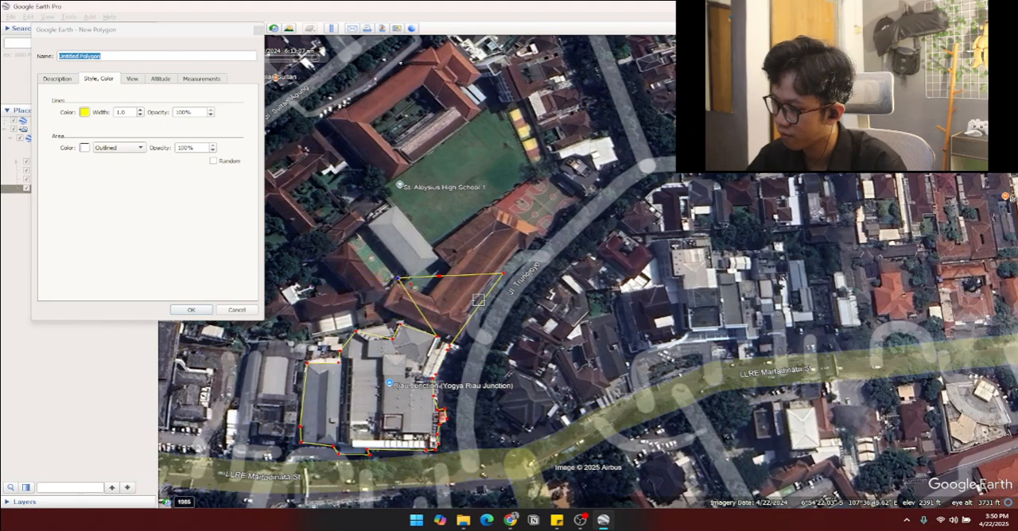
pyautogui.rightClick(478, 300)
pyautogui.rightClick(478, 300)
pyautogui.rightClick(478, 300)
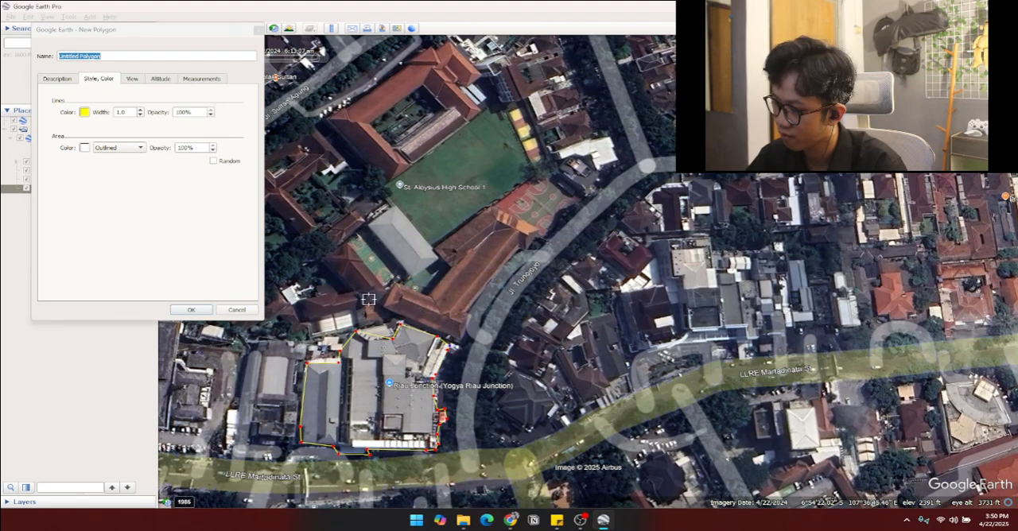
# Step: Save the yellow polygon and rename it as Riau Junction
pyautogui.click(191, 309)
pyautogui.moveTo(666, 354); pyautogui.dragTo(573, 315)
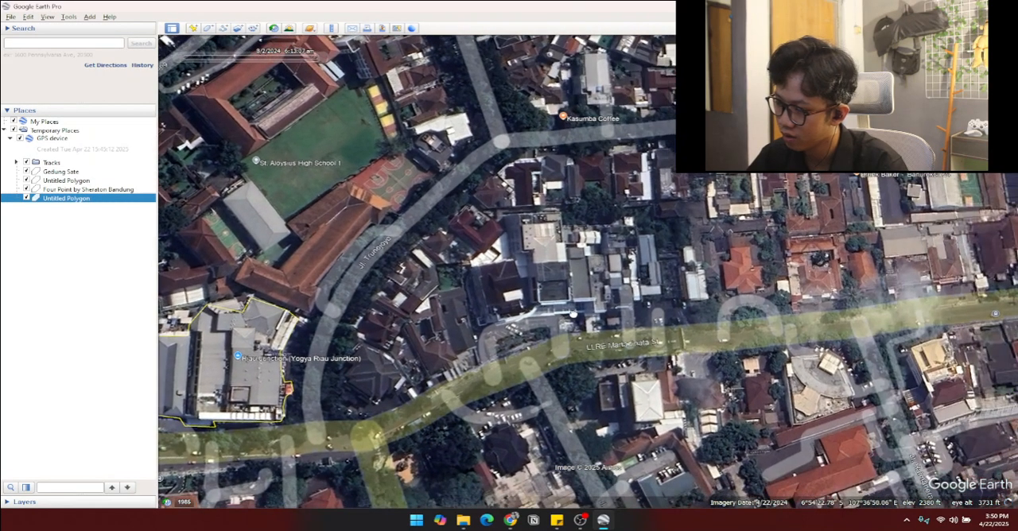
pyautogui.rightClick(56, 201)
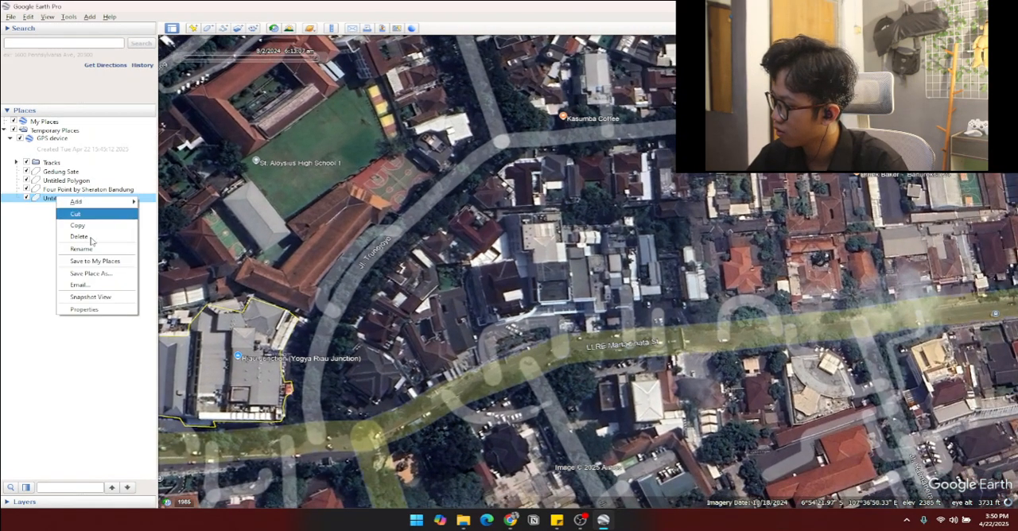
pyautogui.click(95, 254)
pyautogui.write('R')
pyautogui.press('capslock')
pyautogui.write('iau Jun')
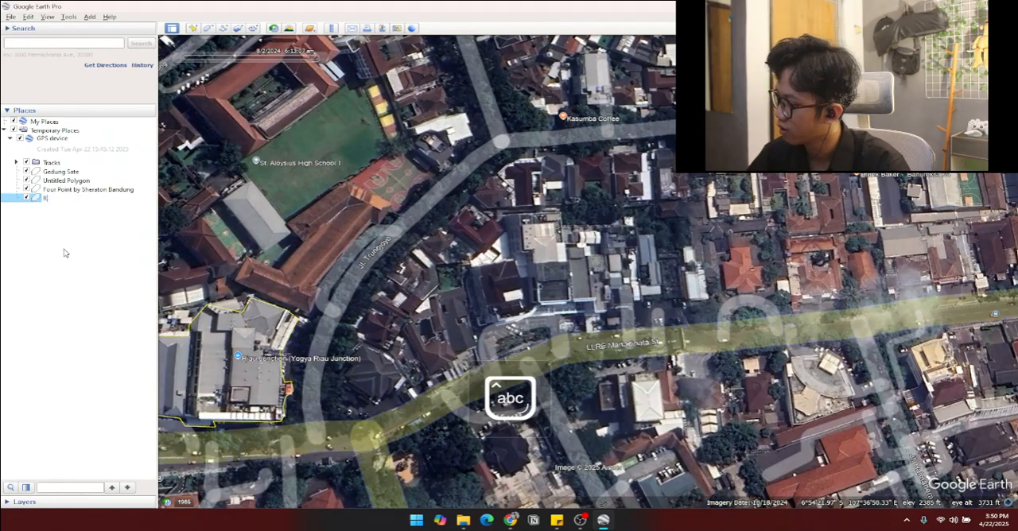
pyautogui.write('ction')
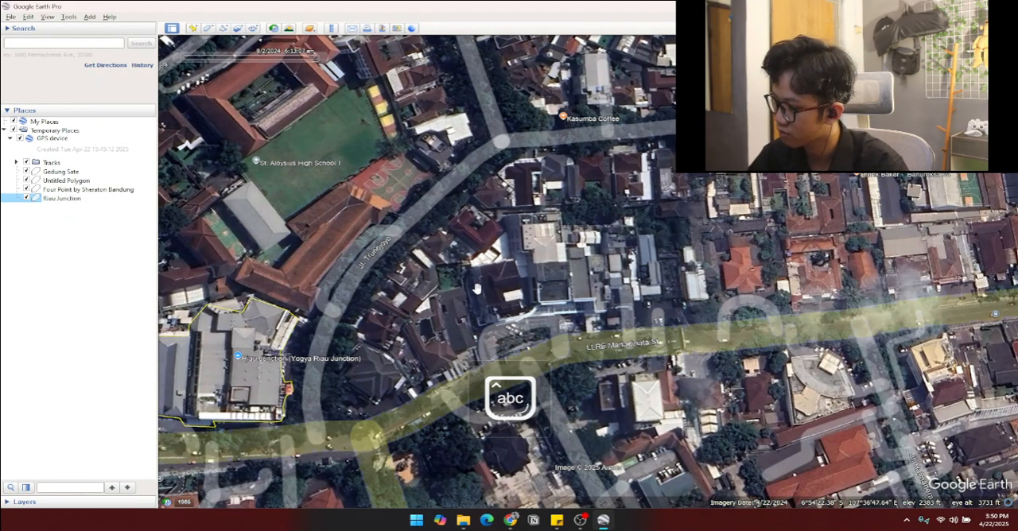
# Step: Start a new polygon and outline the Jonas Photo Banda building east of Jl. Banda
pyautogui.moveTo(825, 267); pyautogui.dragTo(468, 386)
pyautogui.scroll(-2, 765, 271)
pyautogui.scroll(-2, 764, 271)
pyautogui.scroll(3, 719, 322)
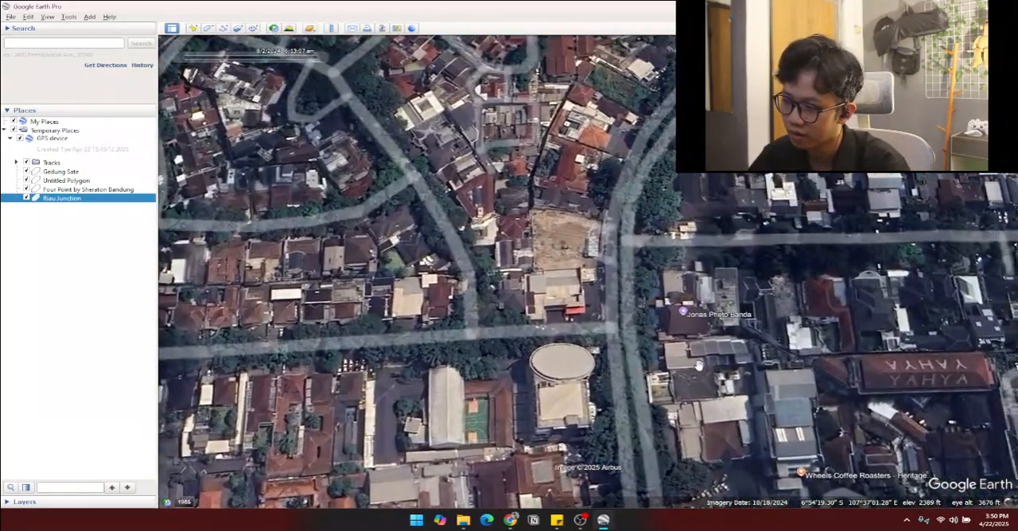
pyautogui.click(209, 28)
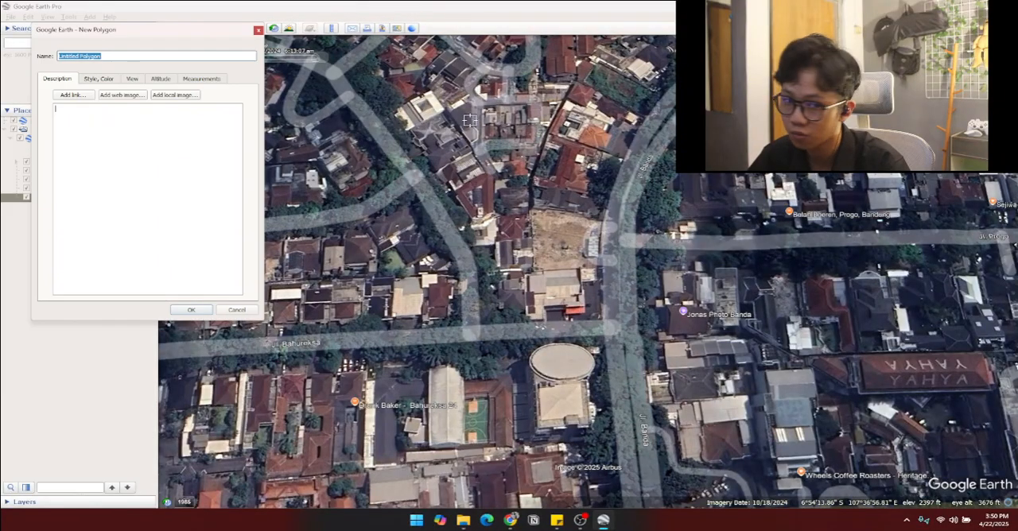
pyautogui.click(662, 271)
pyautogui.click(707, 271)
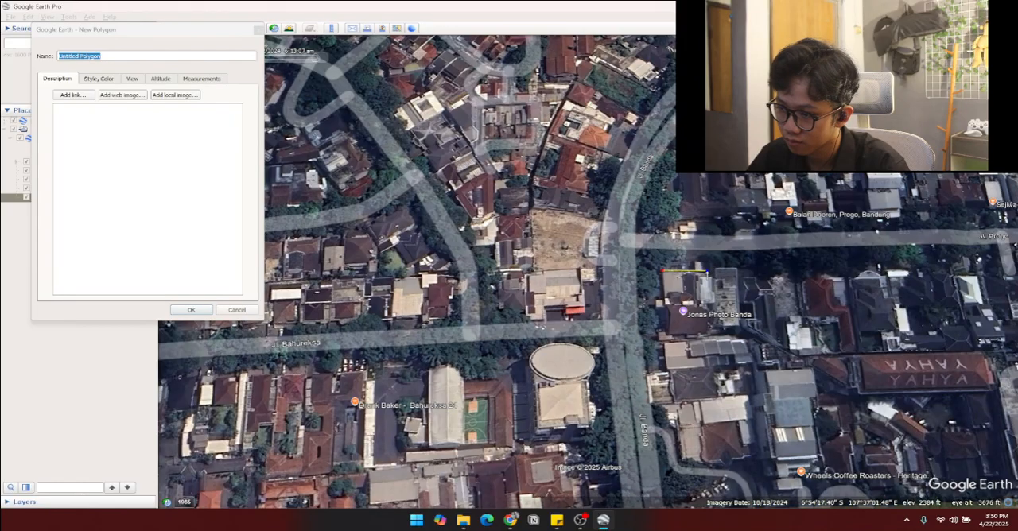
pyautogui.click(716, 270)
pyautogui.click(737, 270)
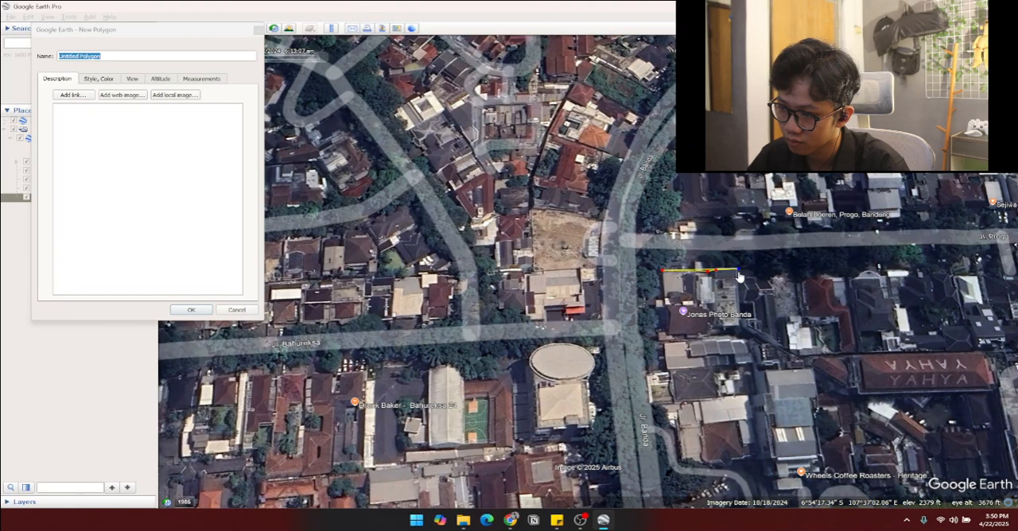
pyautogui.click(744, 325)
pyautogui.click(711, 331)
pyautogui.click(662, 337)
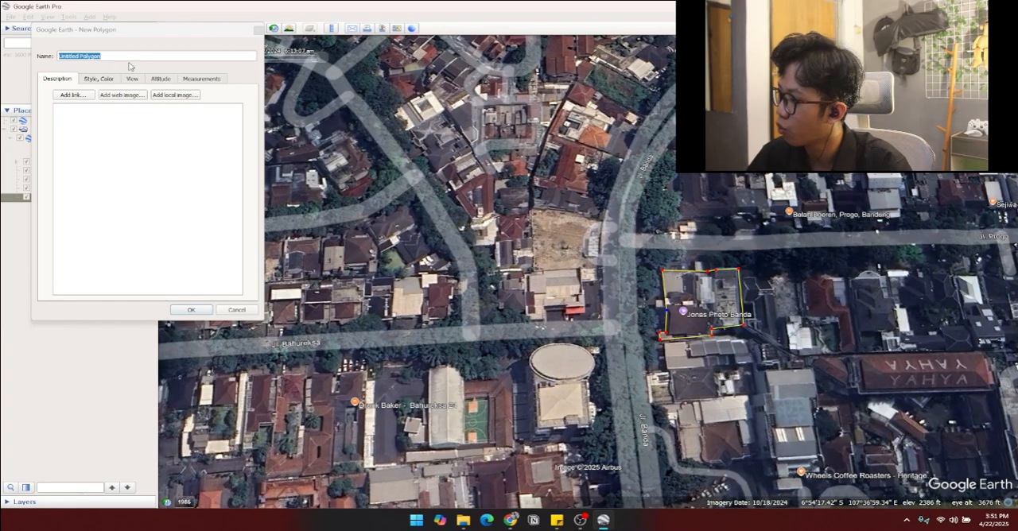
pyautogui.write('Jonas Banda')
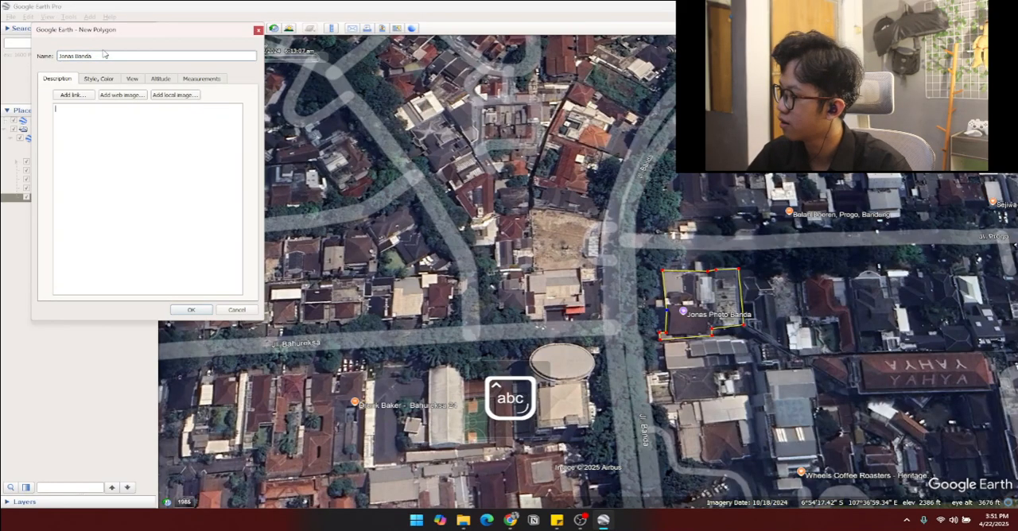
pyautogui.click(99, 79)
pyautogui.click(85, 112)
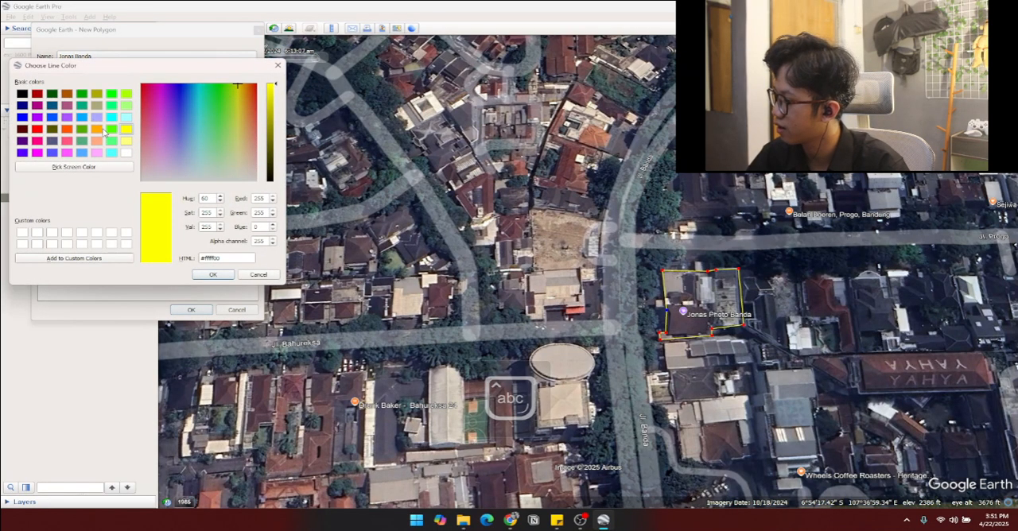
pyautogui.click(96, 130)
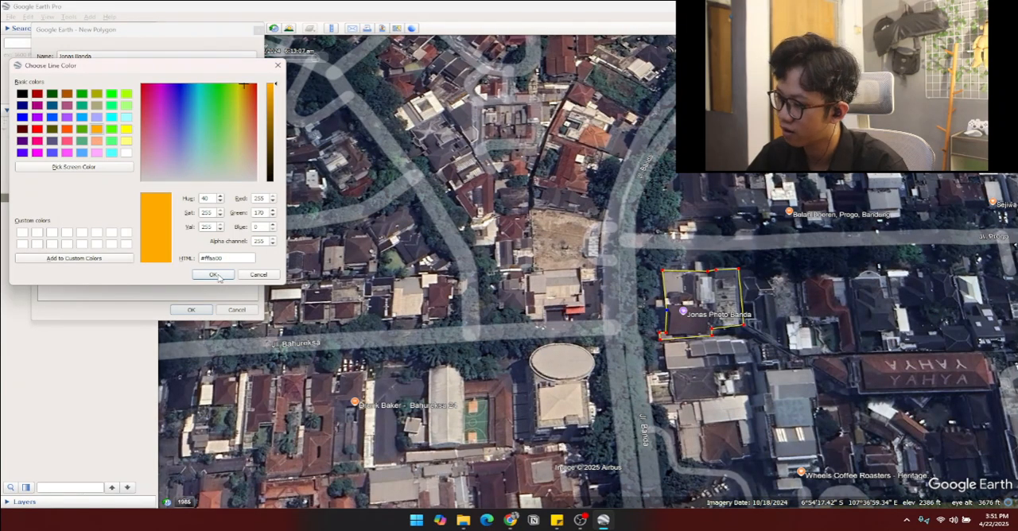
pyautogui.click(213, 275)
pyautogui.click(209, 311)
# Step: Look over the outlined landmarks and the streets between Riau Junction, Four Points, Gedung Sate and Gasibu Field
pyautogui.scroll(-5, 316, 269)
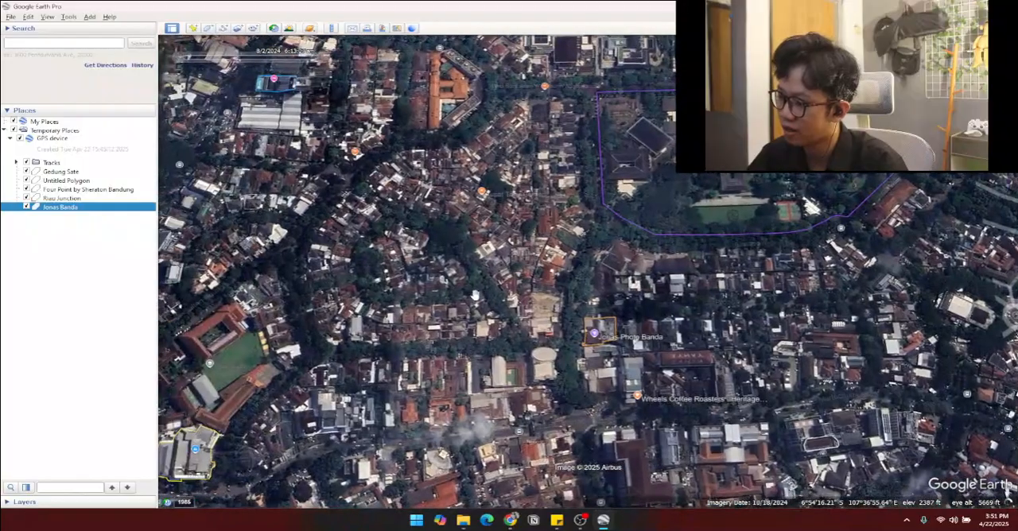
pyautogui.scroll(-3, 459, 300)
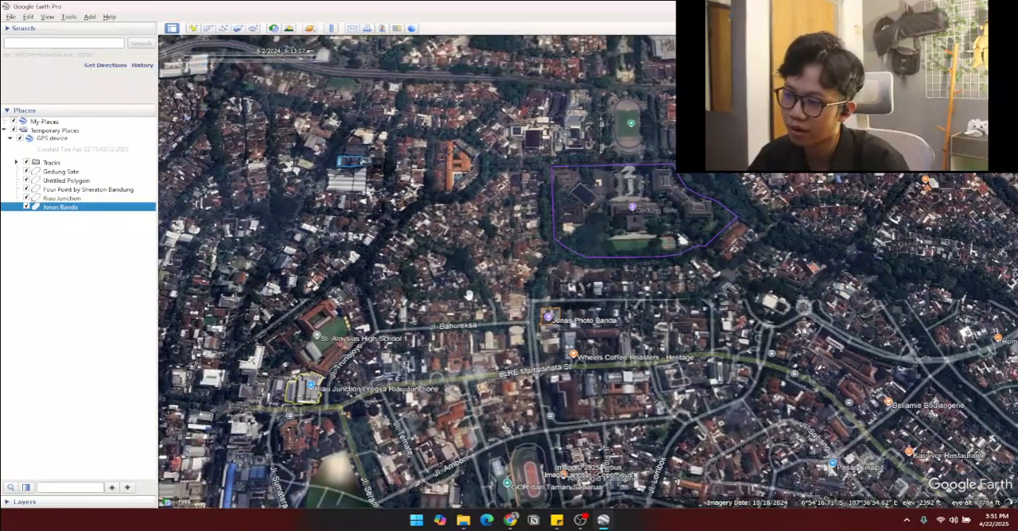
pyautogui.moveTo(561, 236); pyautogui.dragTo(670, 229)
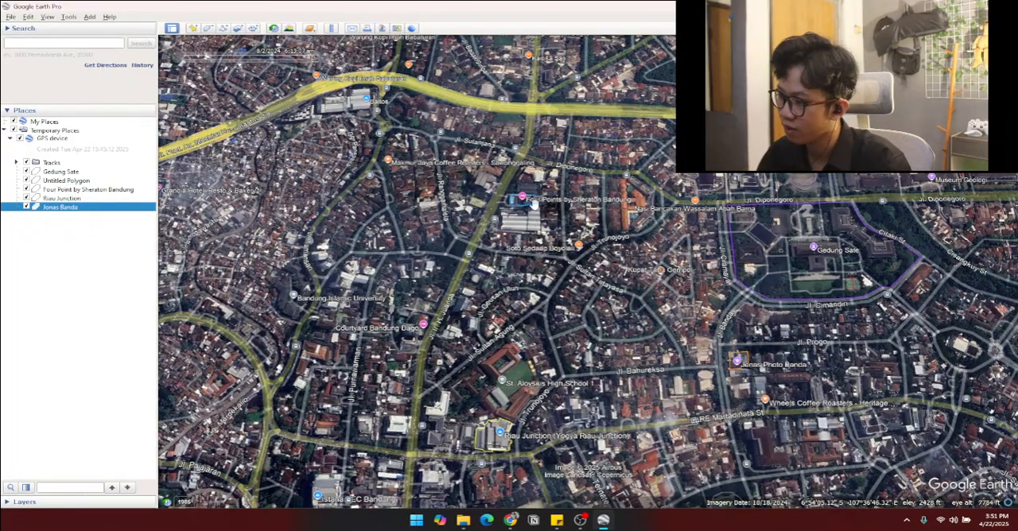
pyautogui.moveTo(529, 223); pyautogui.dragTo(535, 231)
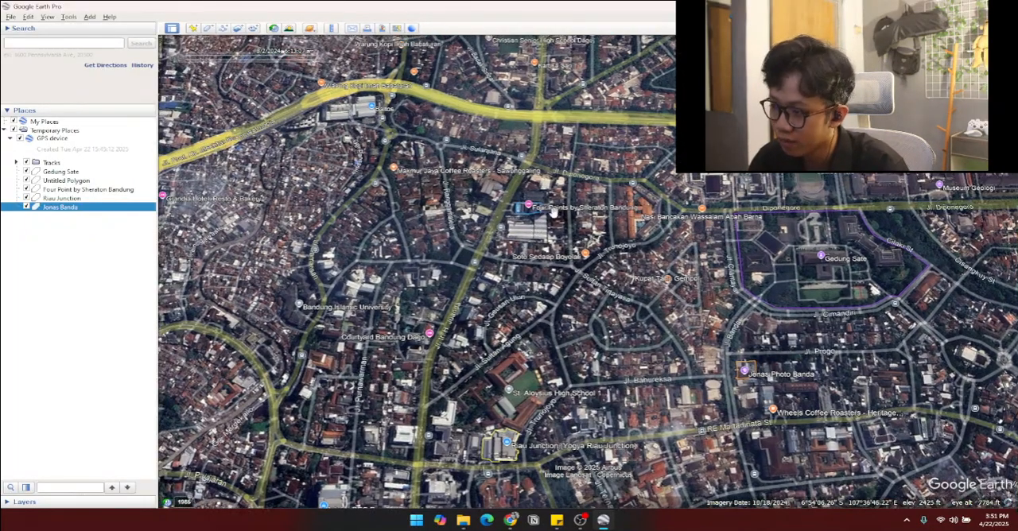
pyautogui.moveTo(486, 329); pyautogui.dragTo(497, 294)
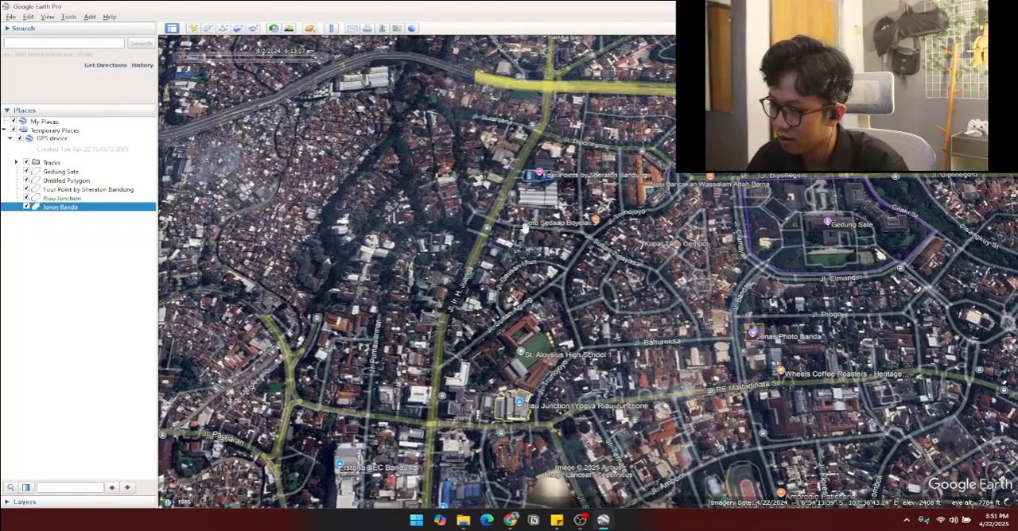
pyautogui.moveTo(465, 326); pyautogui.dragTo(464, 301)
pyautogui.moveTo(513, 395); pyautogui.dragTo(490, 390)
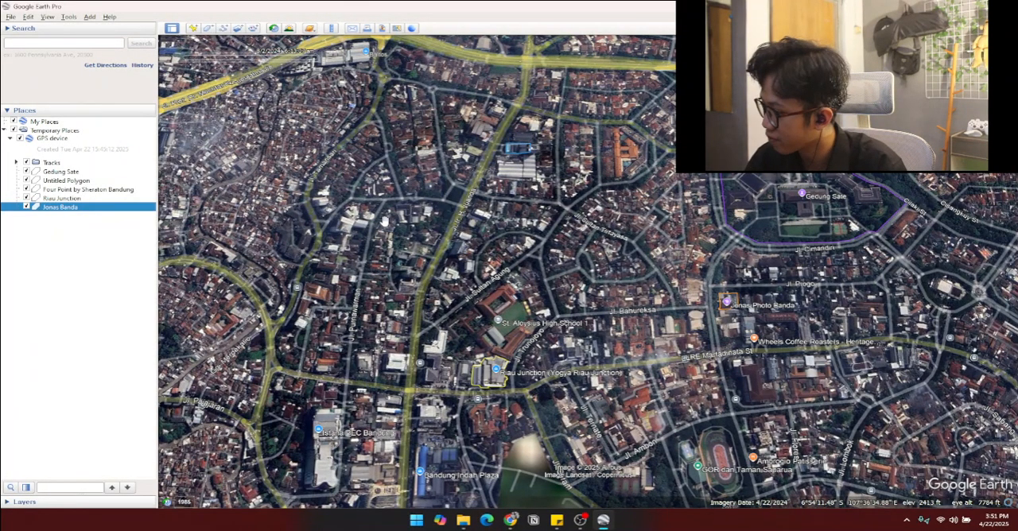
pyautogui.moveTo(347, 226); pyautogui.dragTo(302, 272)
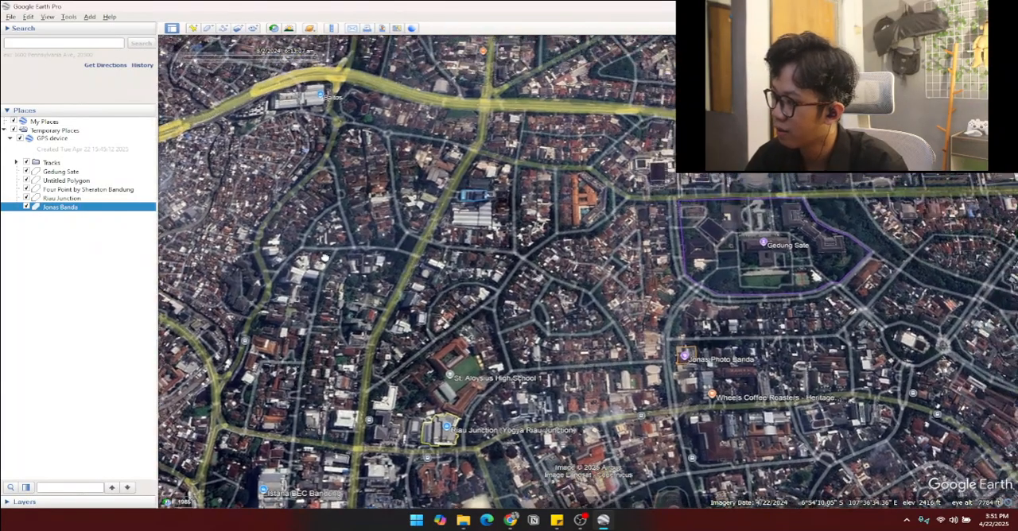
pyautogui.scroll(3, 769, 228)
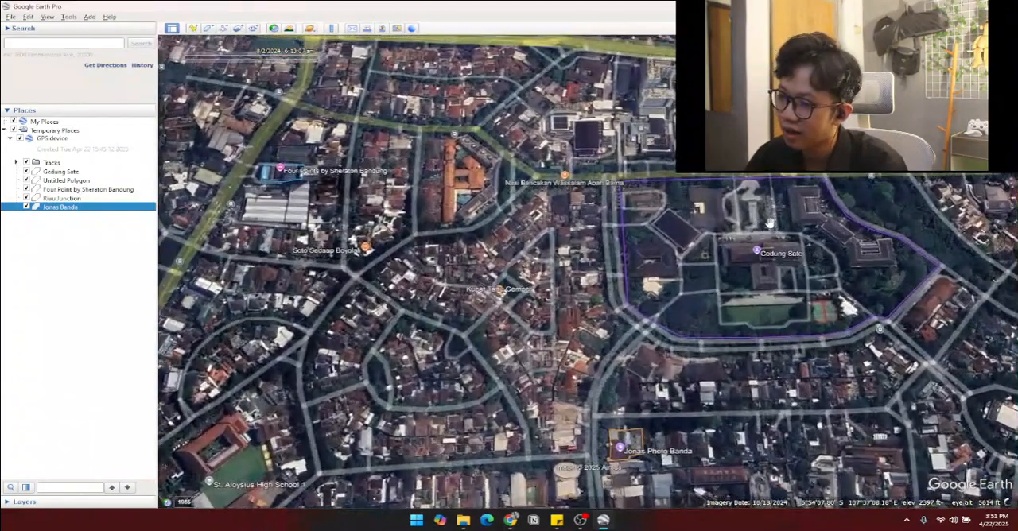
pyautogui.moveTo(769, 228); pyautogui.dragTo(689, 334)
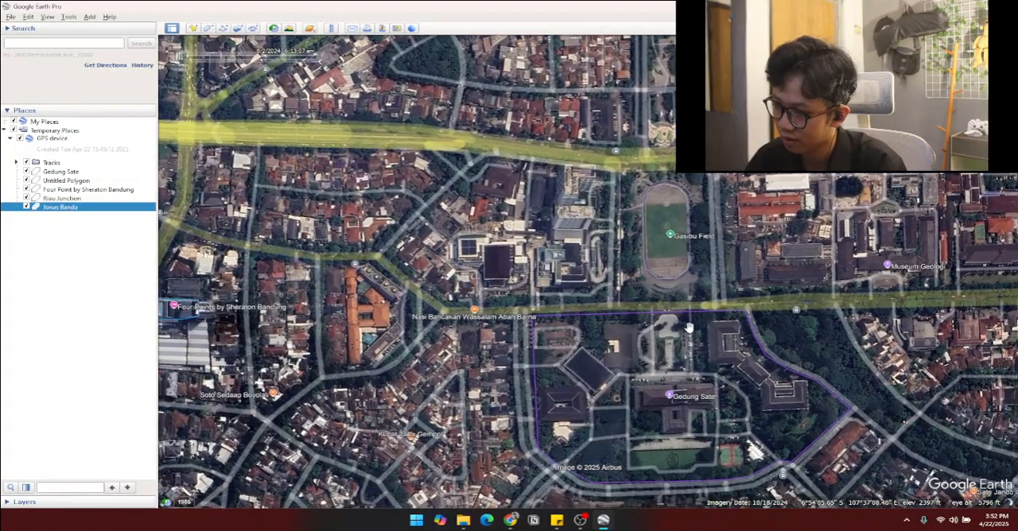
pyautogui.moveTo(690, 326); pyautogui.dragTo(642, 338)
pyautogui.scroll(3, 628, 334)
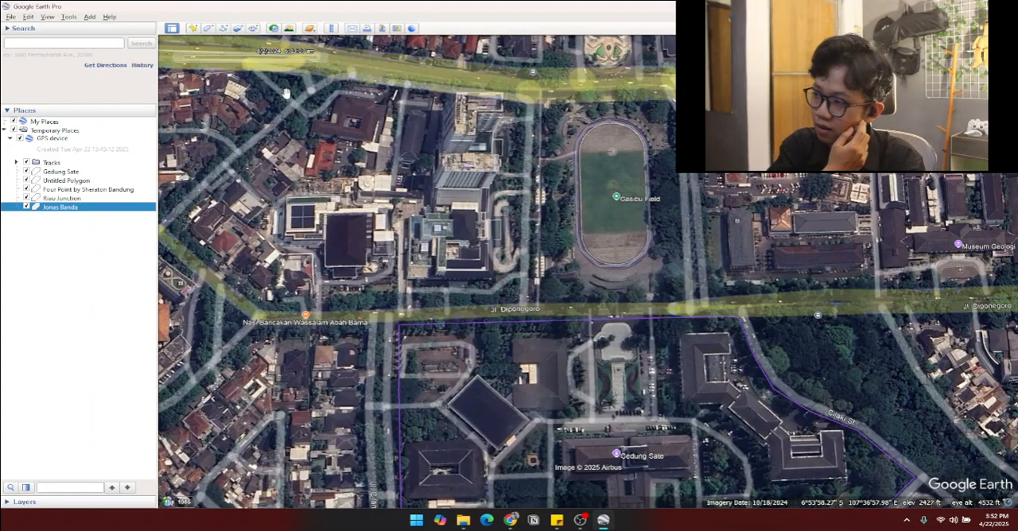
# Step: Start a new path and trace Jl. Diponegoro's southern edge west from the Cilaki St corner past the bend near Nasi Bancakan
pyautogui.click(224, 28)
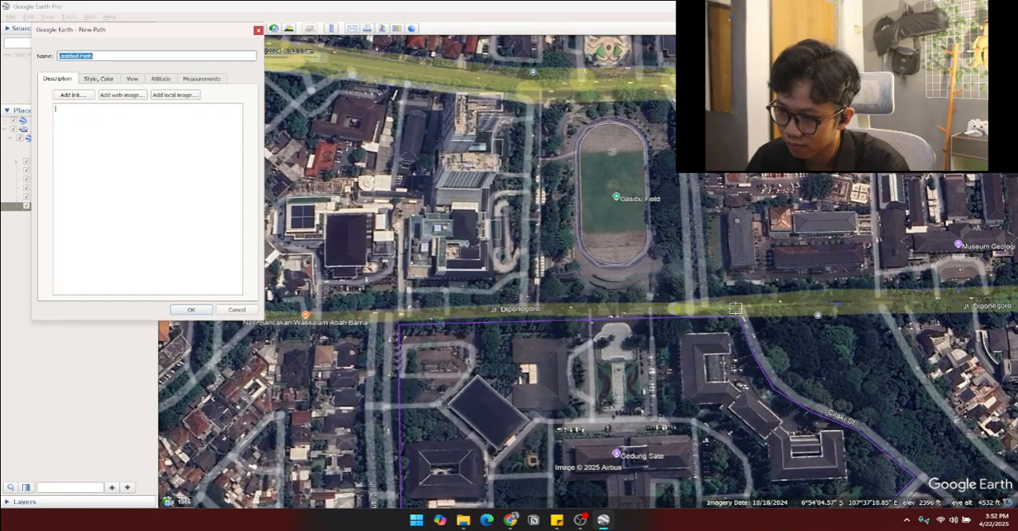
pyautogui.scroll(3, 732, 305)
pyautogui.scroll(-4, 741, 371)
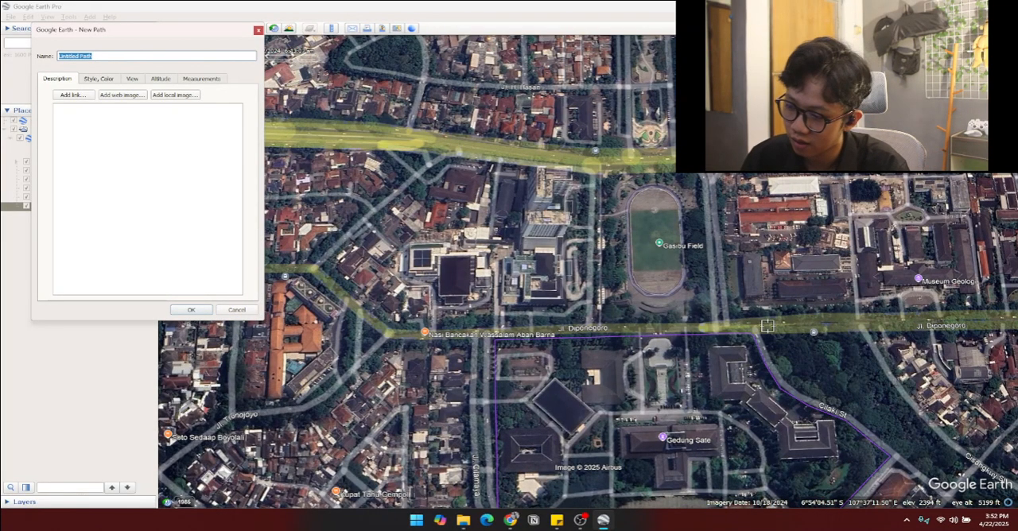
pyautogui.scroll(3, 771, 329)
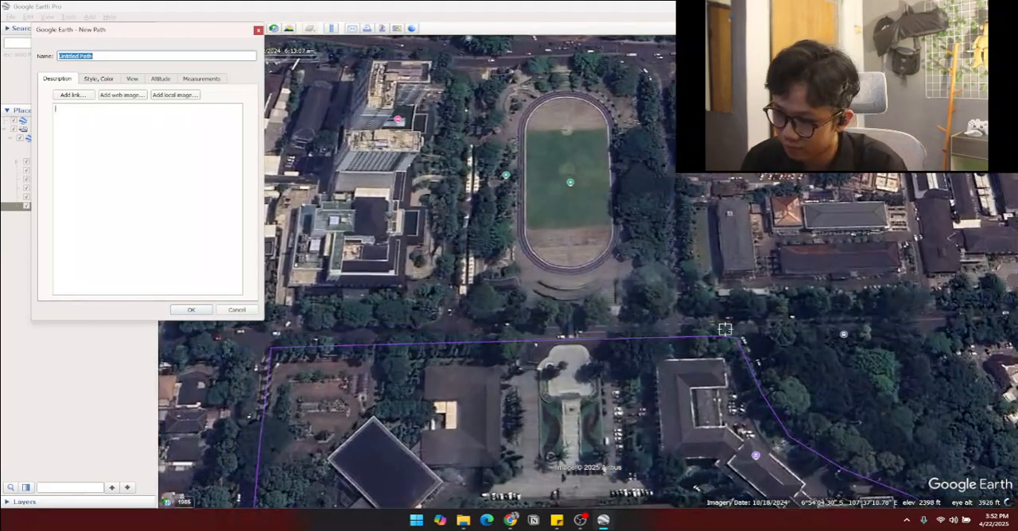
pyautogui.scroll(-2, 750, 340)
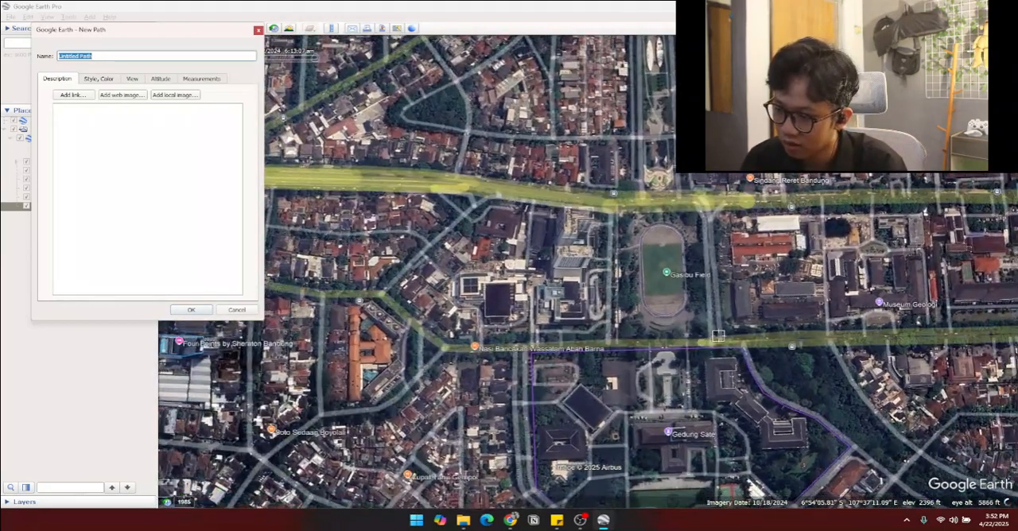
pyautogui.click(735, 341)
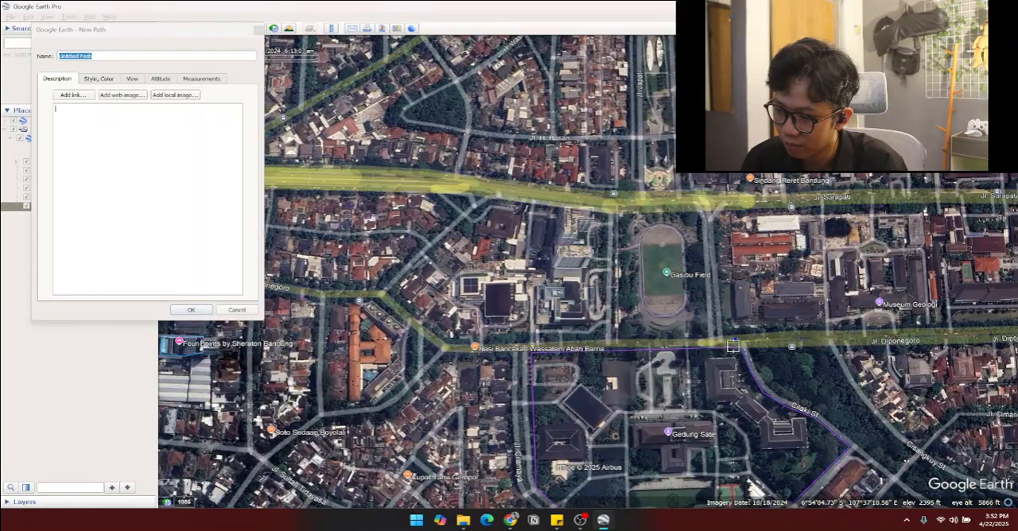
pyautogui.click(443, 350)
pyautogui.press('Left')
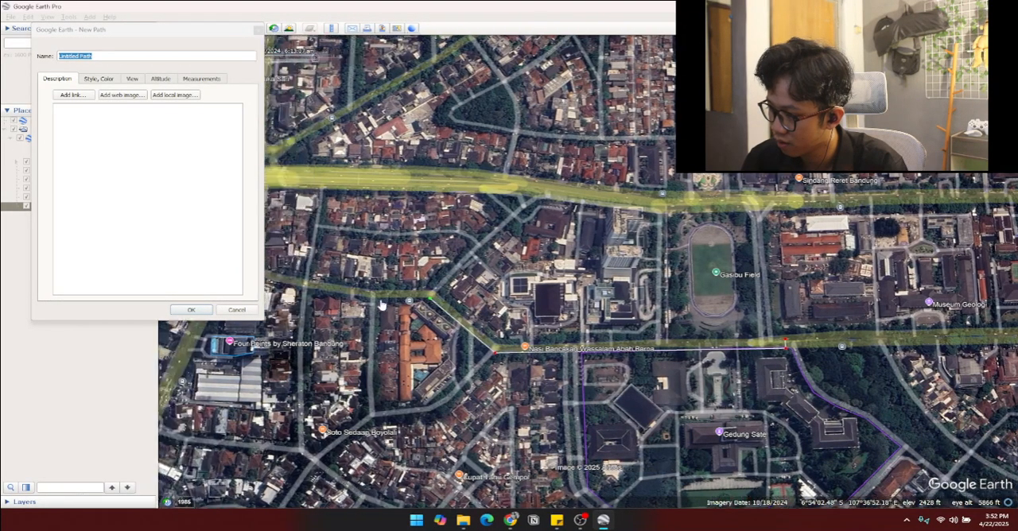
# Step: Continue the path along Jl. Diponegoro's southern edge to the junction north of Four Points by Sheraton, removing misplaced points
pyautogui.press('Up')
pyautogui.scroll(2, 469, 337)
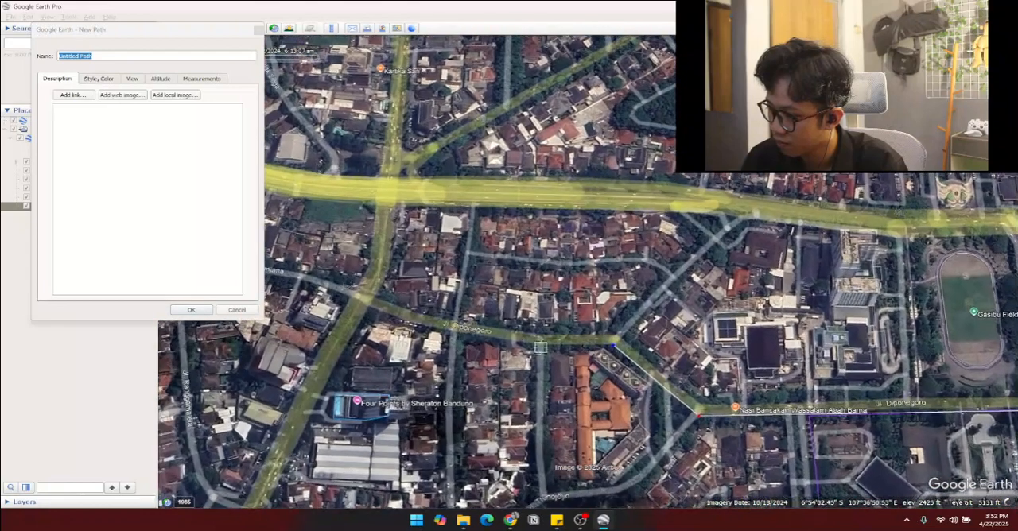
pyautogui.click(469, 337)
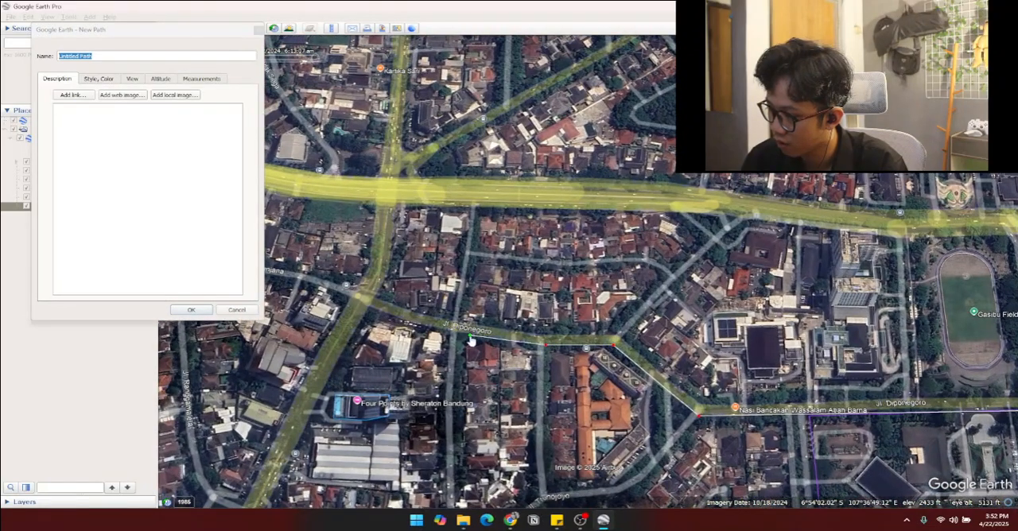
pyautogui.click(351, 298)
pyautogui.rightClick(396, 320)
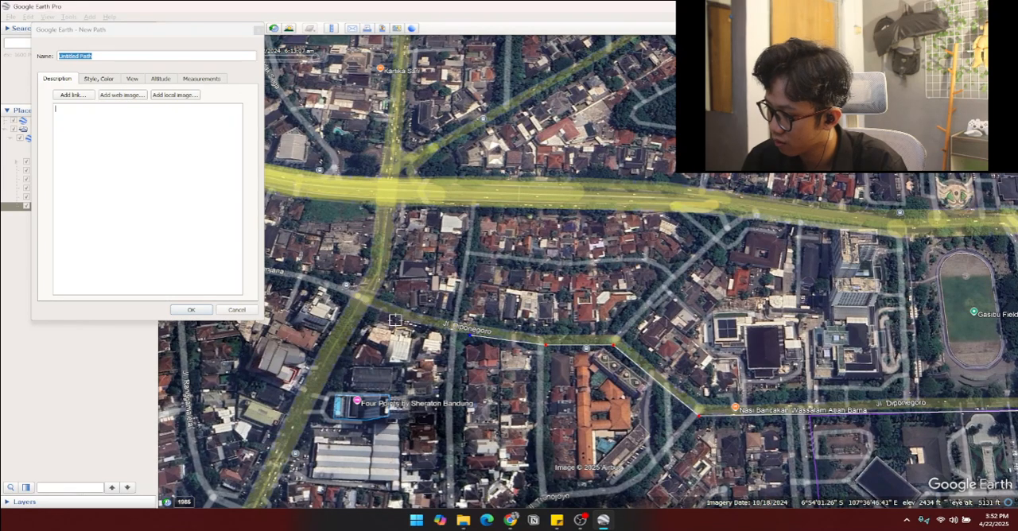
pyautogui.scroll(3, 404, 322)
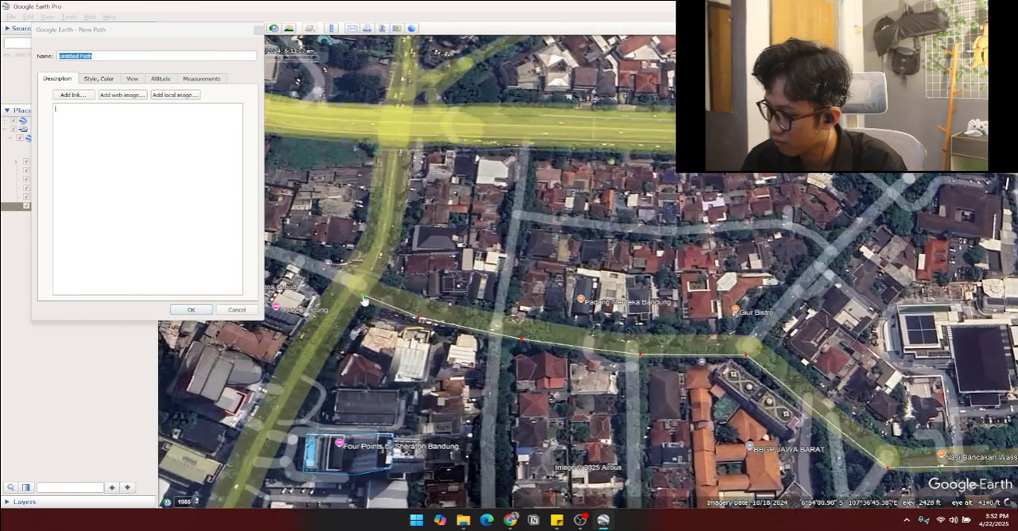
pyautogui.rightClick(381, 282)
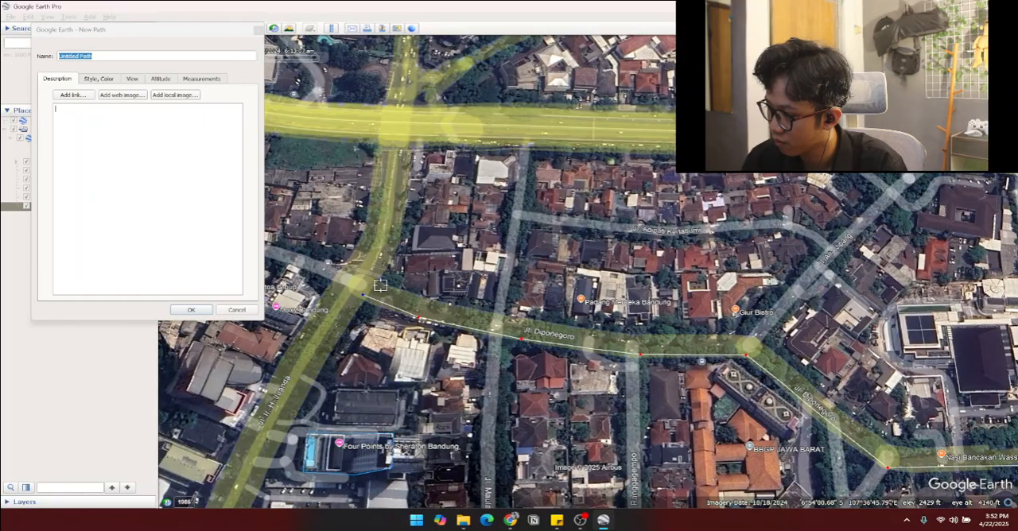
# Step: Carry the path across the street's western end and trace Jl. Diponegoro's northern edge back toward the Nasi Bancakan bend
pyautogui.click(376, 280)
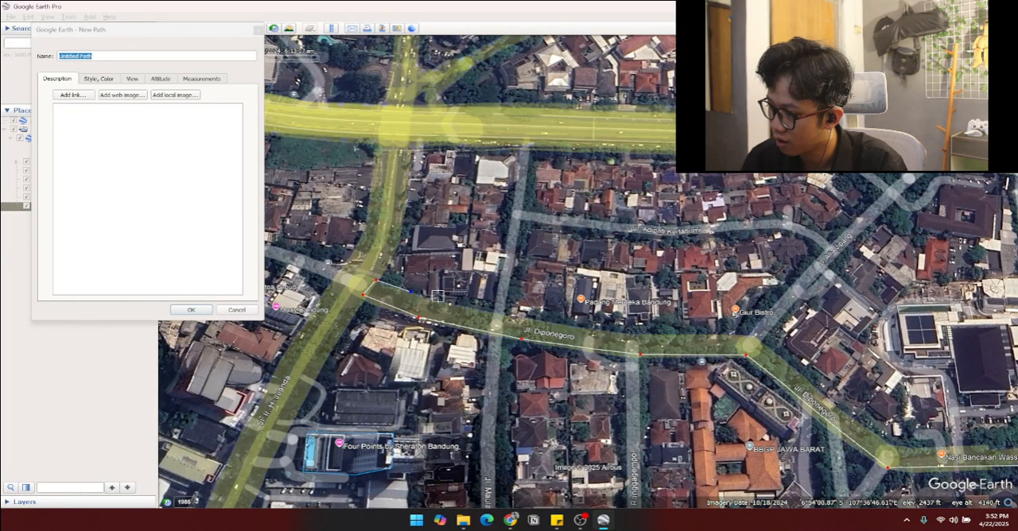
pyautogui.click(480, 309)
pyautogui.click(533, 321)
pyautogui.scroll(-2, 657, 340)
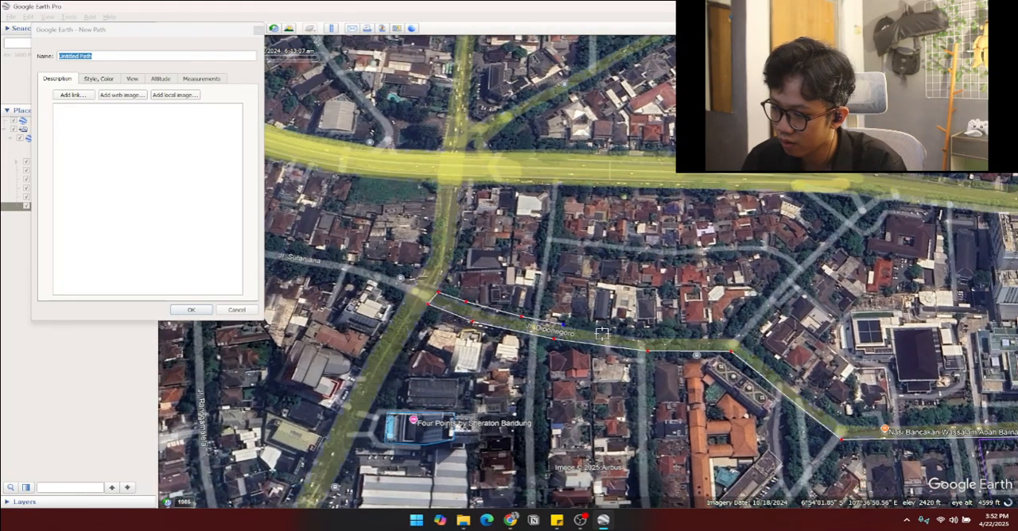
pyautogui.click(712, 341)
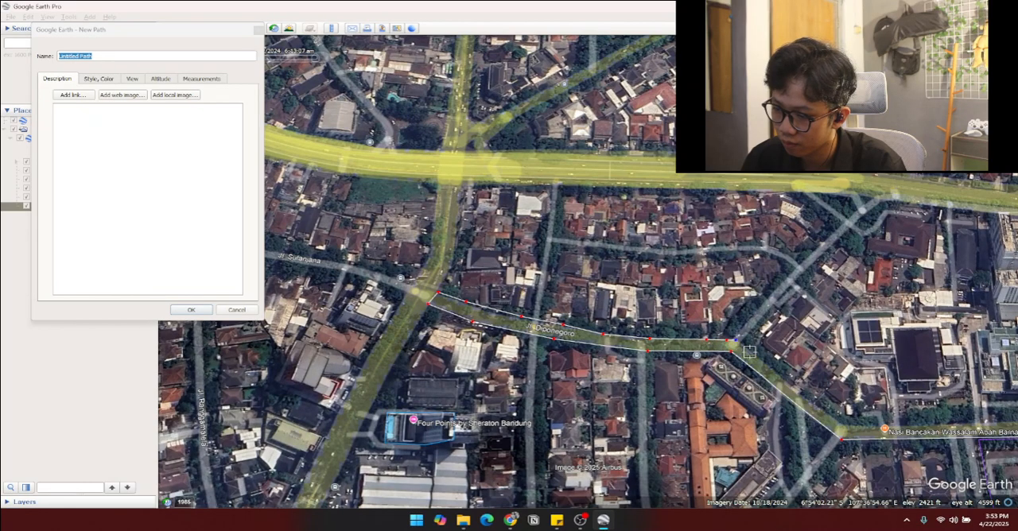
pyautogui.click(810, 403)
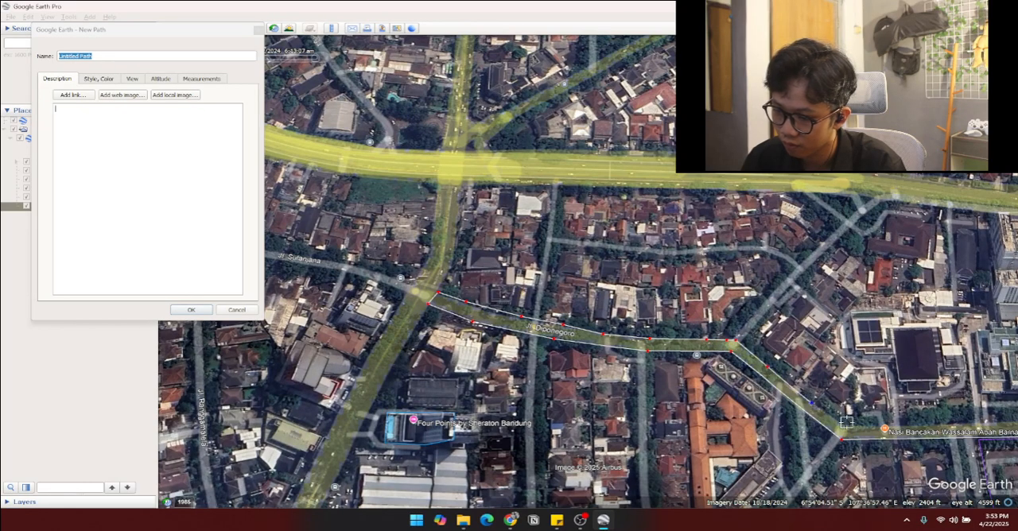
# Step: Trace the remaining northern edge of Jl. Diponegoro east to the path's starting corner at Cilaki St, replacing misplaced points
pyautogui.press('Right')
pyautogui.press('Up')
pyautogui.press('Down')
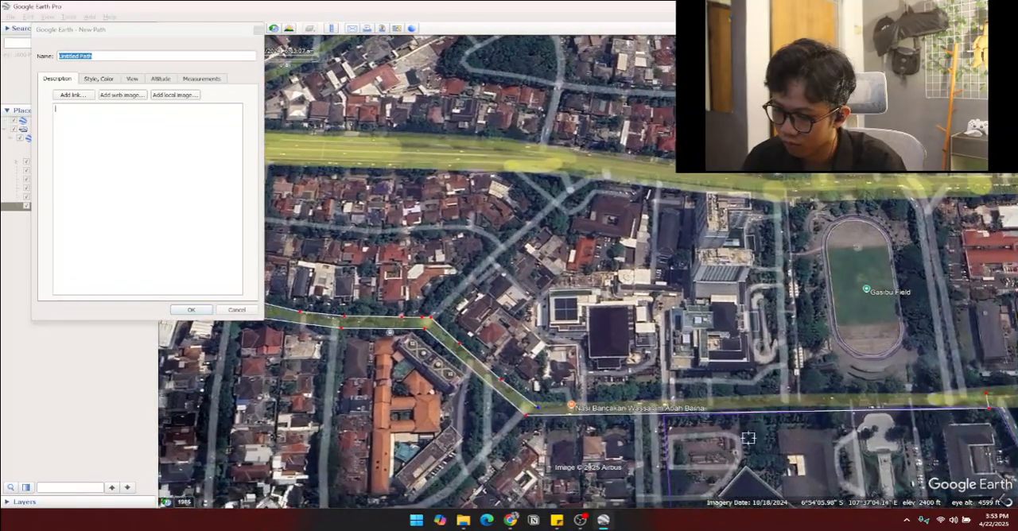
pyautogui.press('Right')
pyautogui.press('Up')
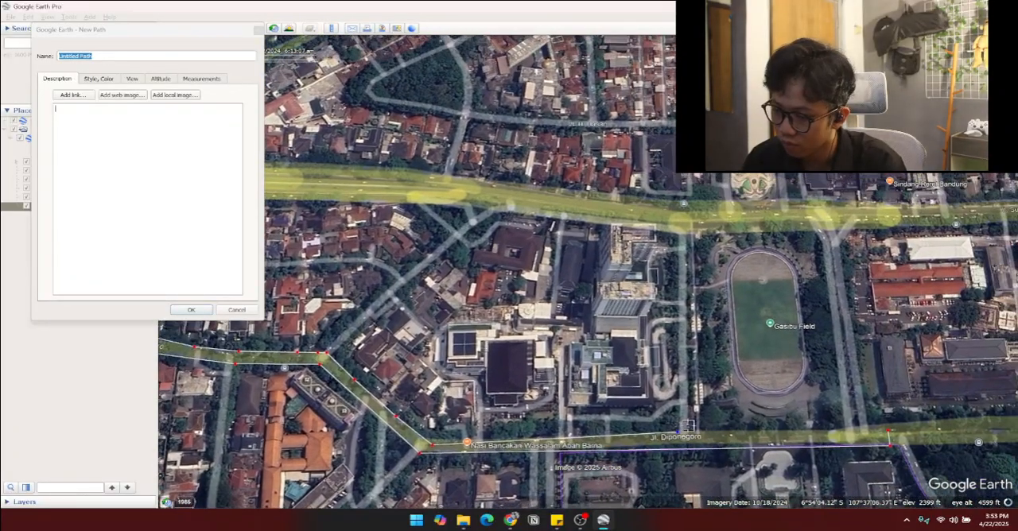
pyautogui.rightClick(450, 443)
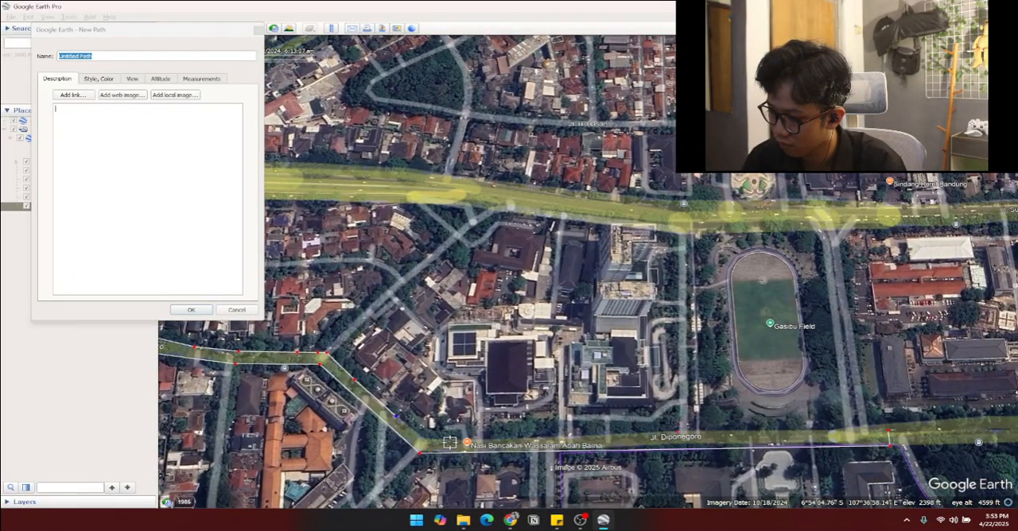
pyautogui.click(546, 443)
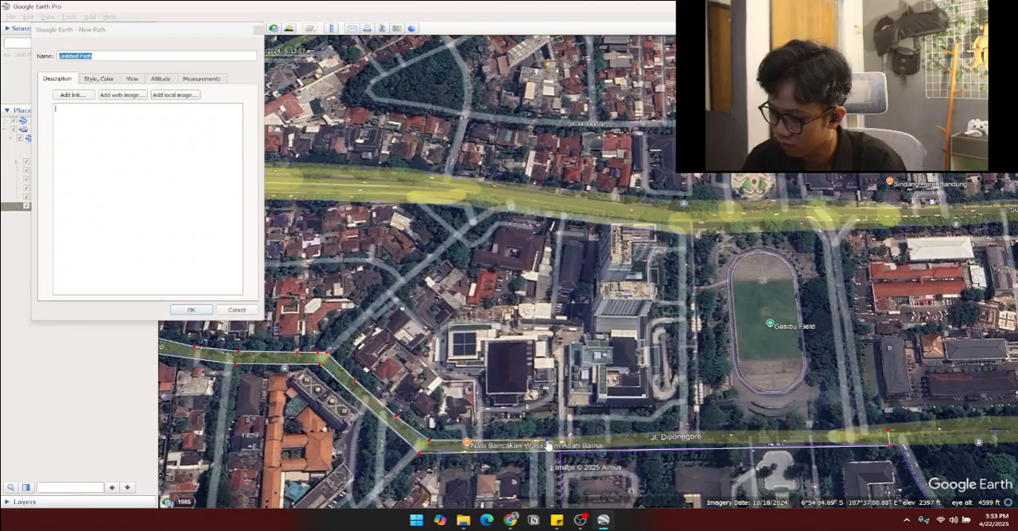
pyautogui.click(738, 434)
pyautogui.click(861, 436)
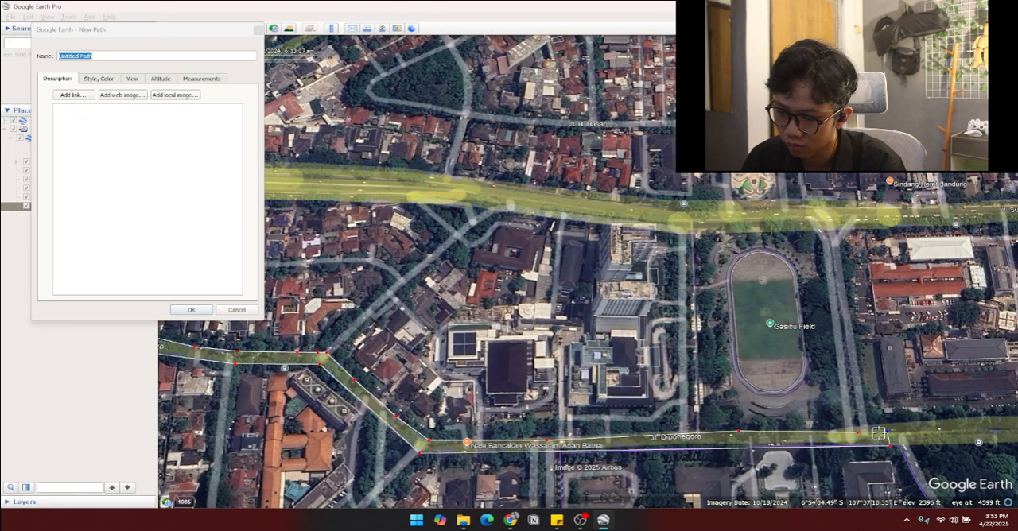
pyautogui.press('Right')
pyautogui.press('Up')
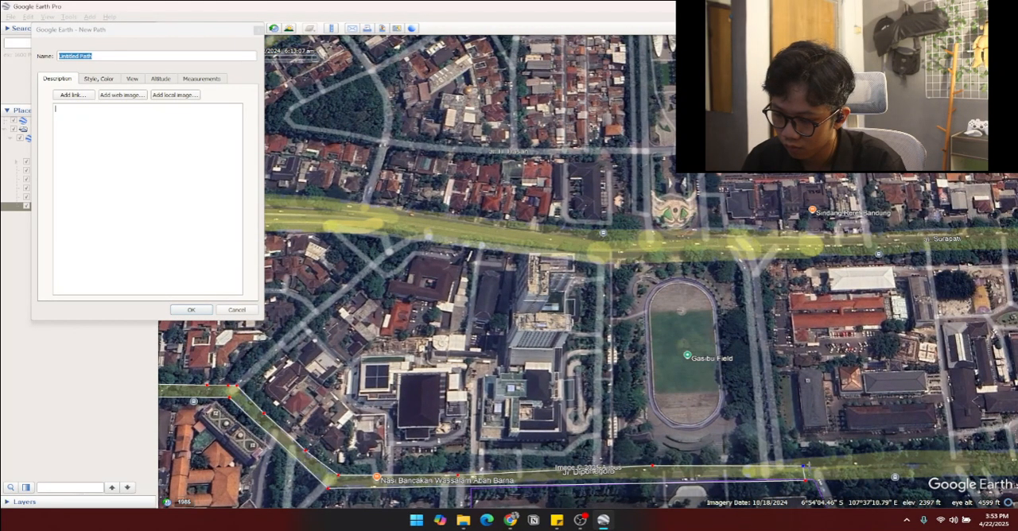
pyautogui.press('Left')
pyautogui.press('Down')
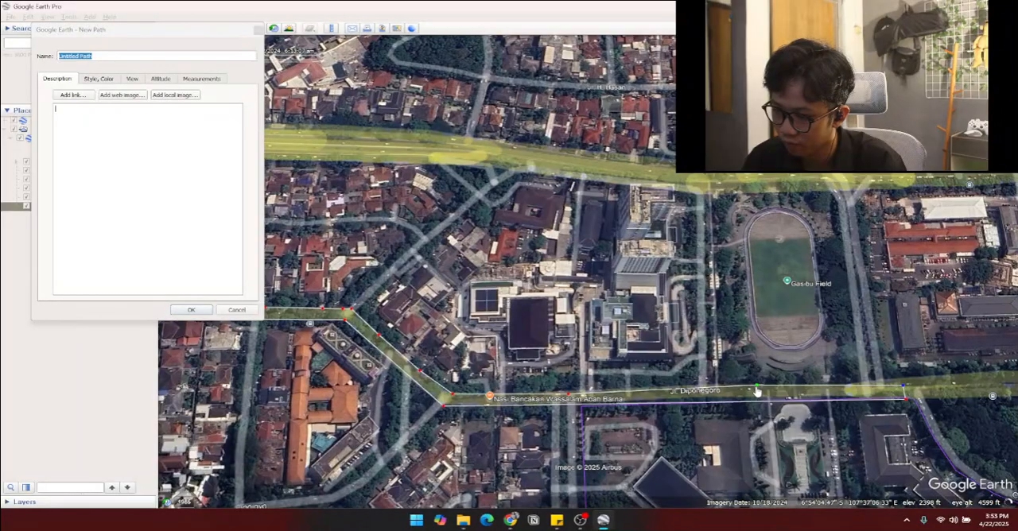
# Step: Name the finished street path Jl. Diponegoro and save it
pyautogui.scroll(-3, 643, 415)
pyautogui.press('Left')
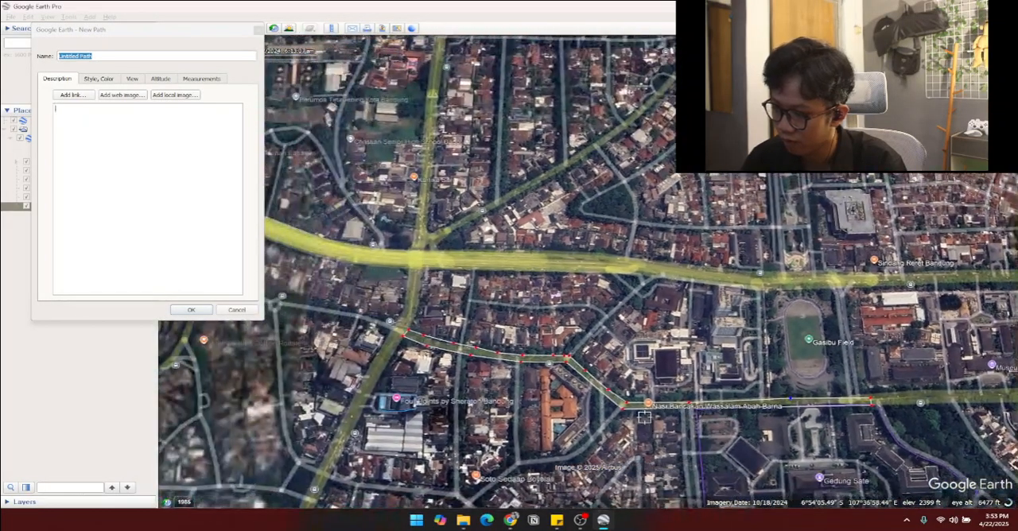
pyautogui.click(108, 57)
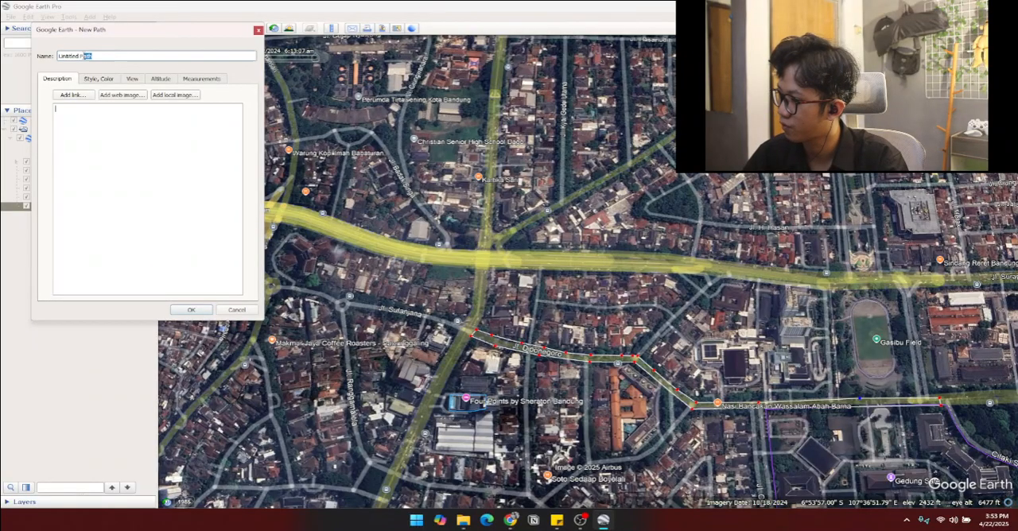
pyautogui.press('capslock')
pyautogui.write('J')
pyautogui.press('capslock')
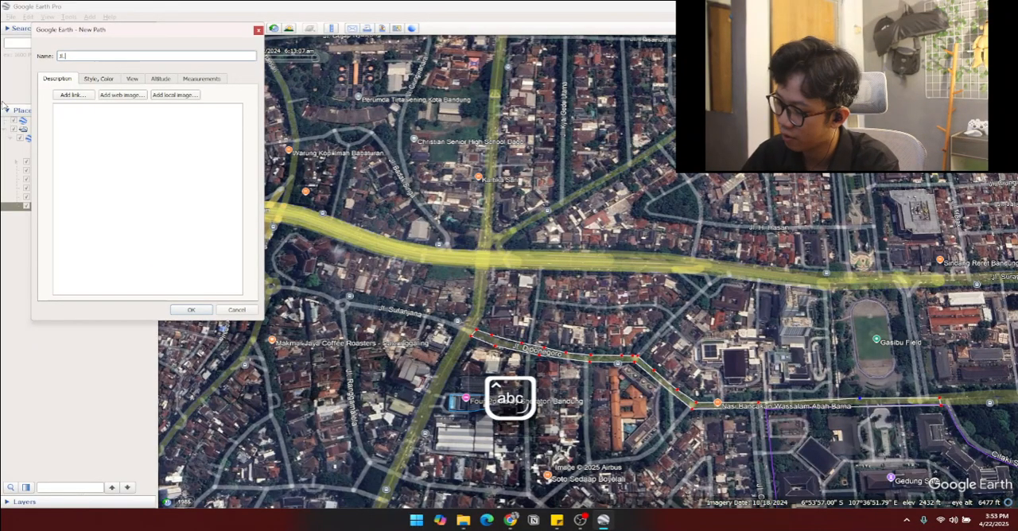
pyautogui.write('l. D')
pyautogui.press('capslock')
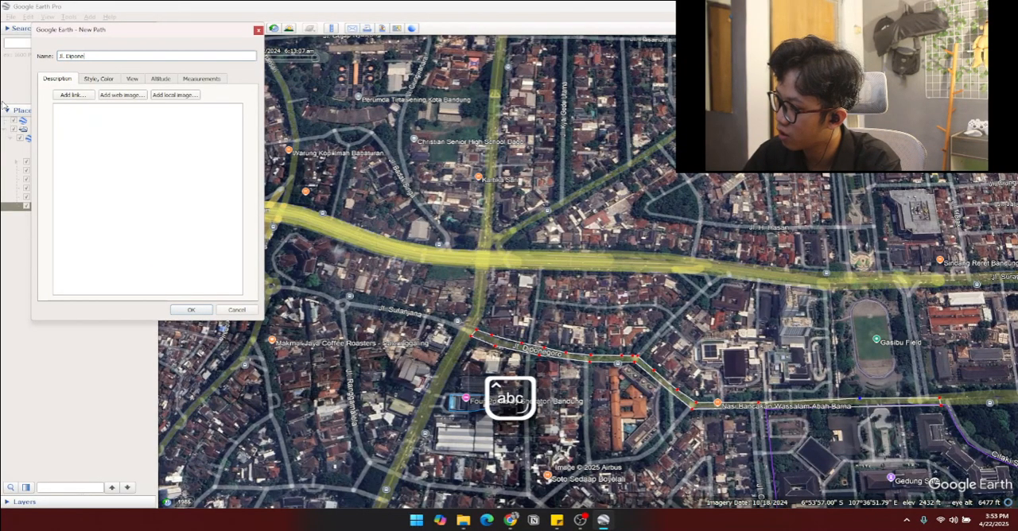
pyautogui.click(191, 310)
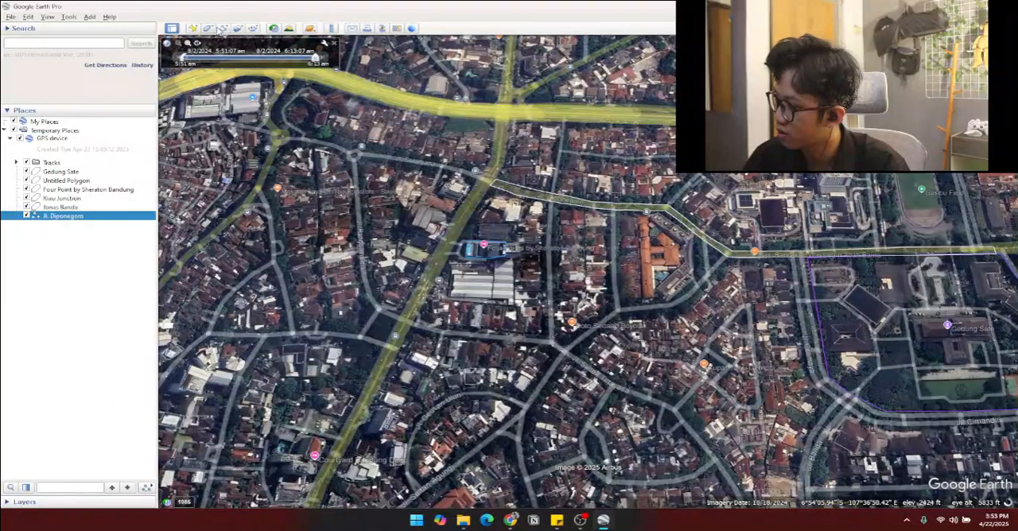
# Step: Start a new path with its name cleared, and trace Jl. Ir. H. Juanda's eastern edge south from the Jl. Diponegoro junction past Jl. Sultan Tirtayasa
pyautogui.click(223, 28)
pyautogui.press('BackSpace')
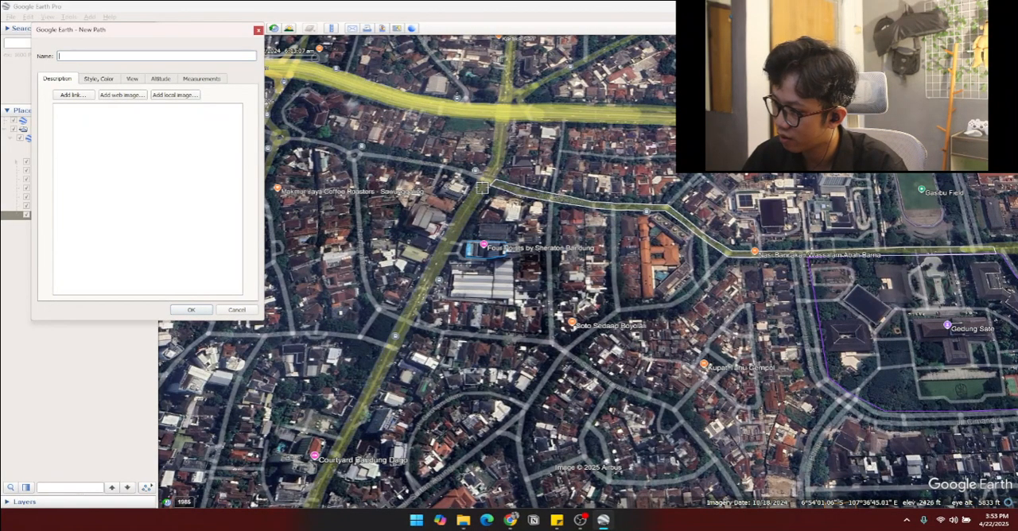
pyautogui.moveTo(483, 181); pyautogui.dragTo(470, 190, button='middle')
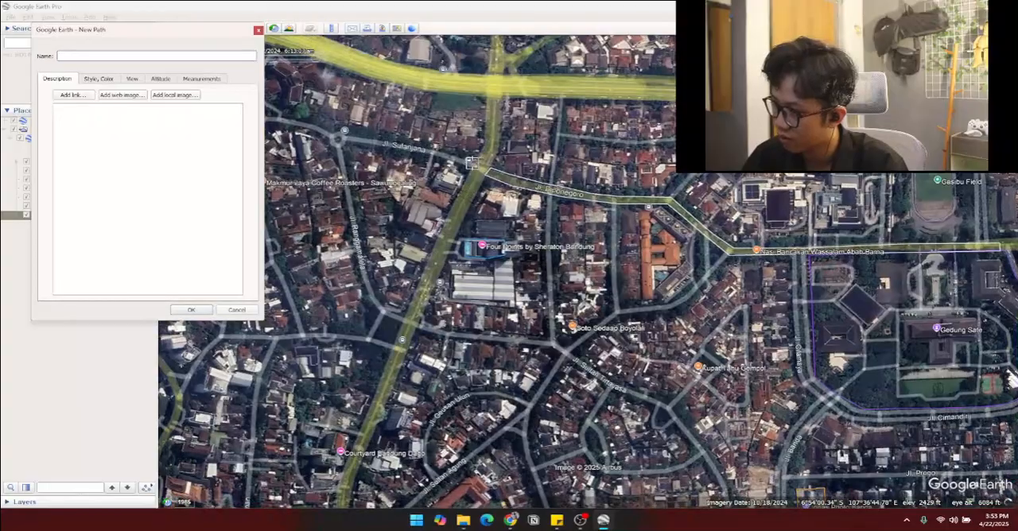
pyautogui.click(473, 162)
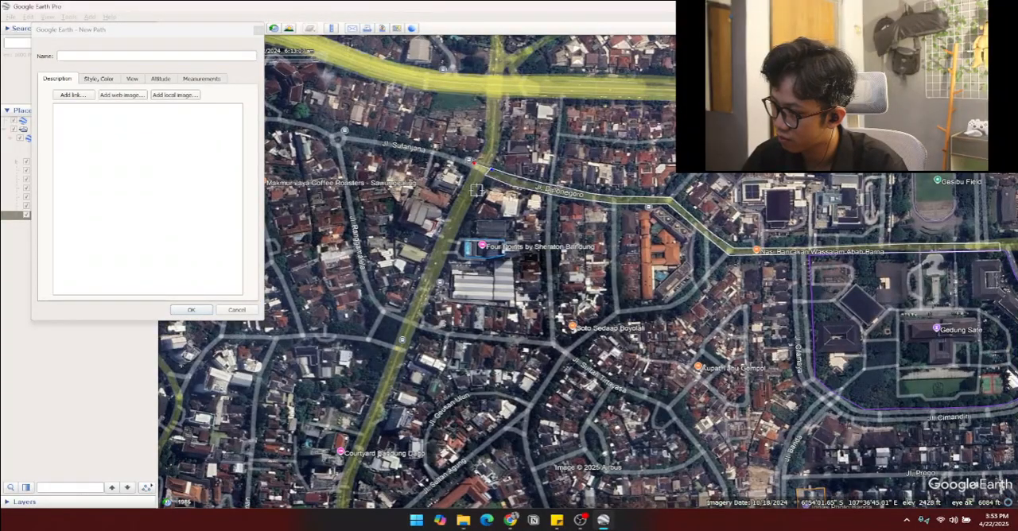
pyautogui.click(476, 192)
pyautogui.click(458, 236)
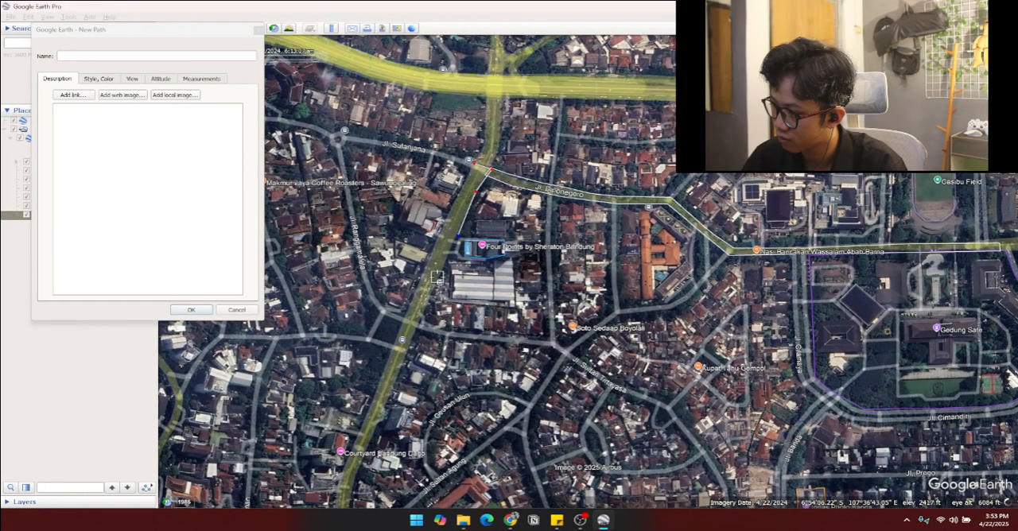
pyautogui.click(439, 278)
pyautogui.click(417, 327)
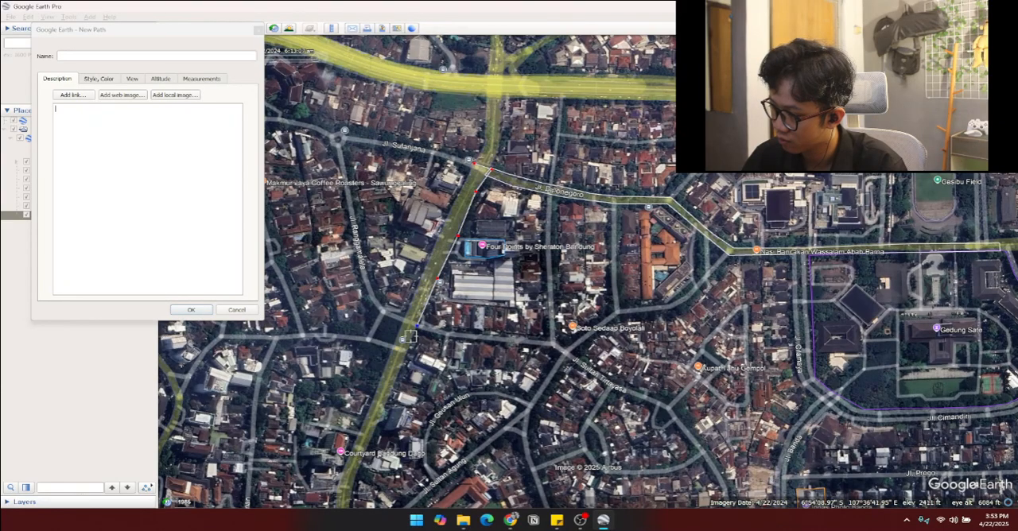
pyautogui.click(395, 383)
# Step: Continue the path south along the street's eastern edge, past Courtyard Bandung Dago to the block west of St. Aloysius High School 1
pyautogui.press('Down')
pyautogui.press('Left')
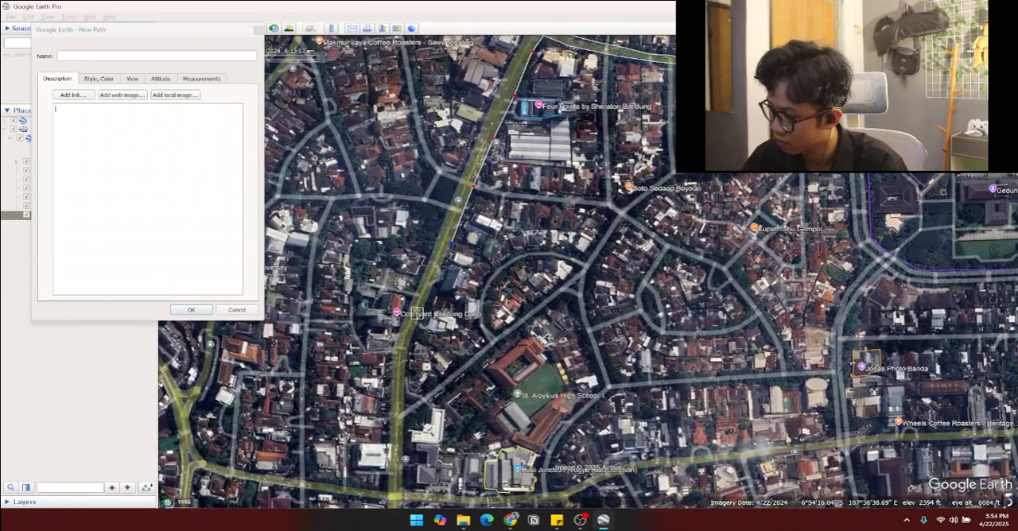
pyautogui.click(405, 373)
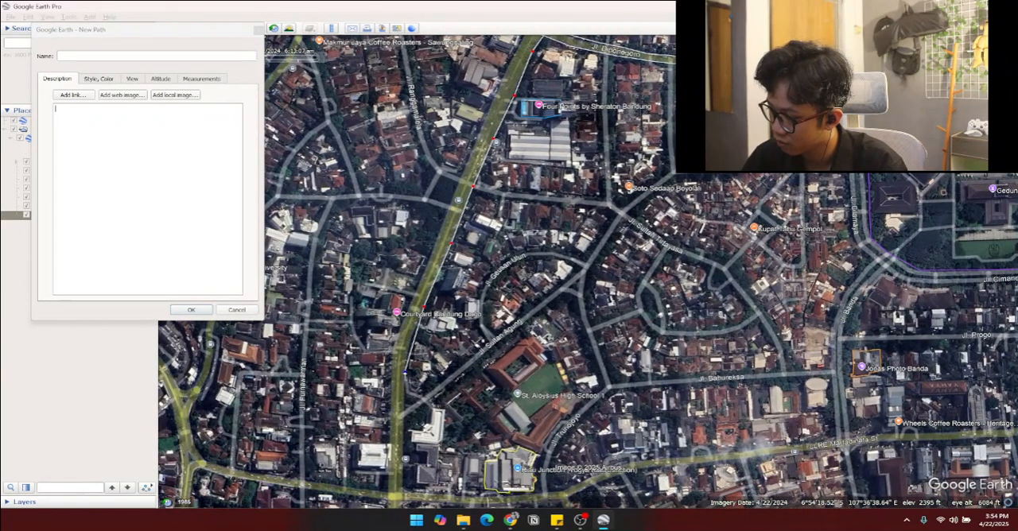
pyautogui.click(405, 402)
pyautogui.click(404, 436)
# Step: Extend the path to the LLRE Martadinata St junction and carry it across the street's southern end to the western edge
pyautogui.press('Down')
pyautogui.press('Down')
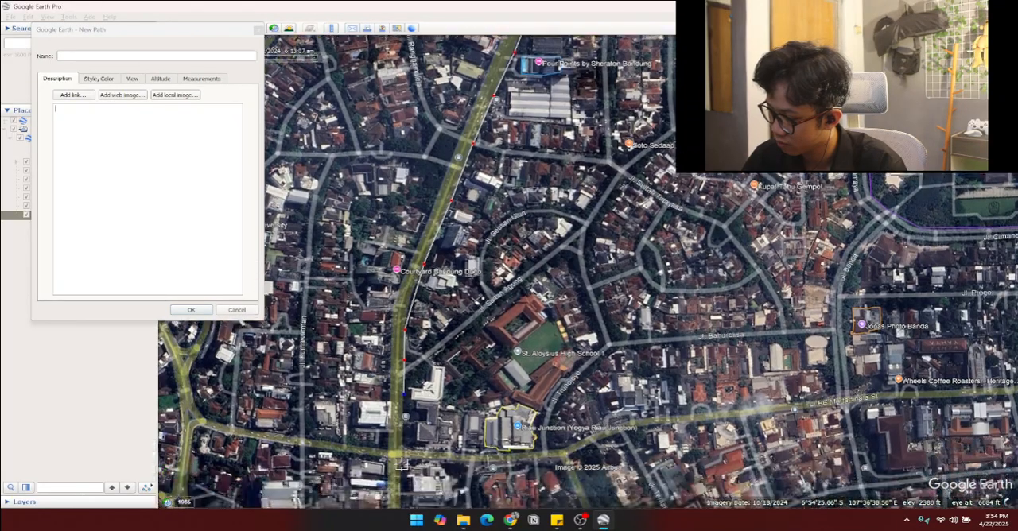
pyautogui.scroll(5, 402, 461)
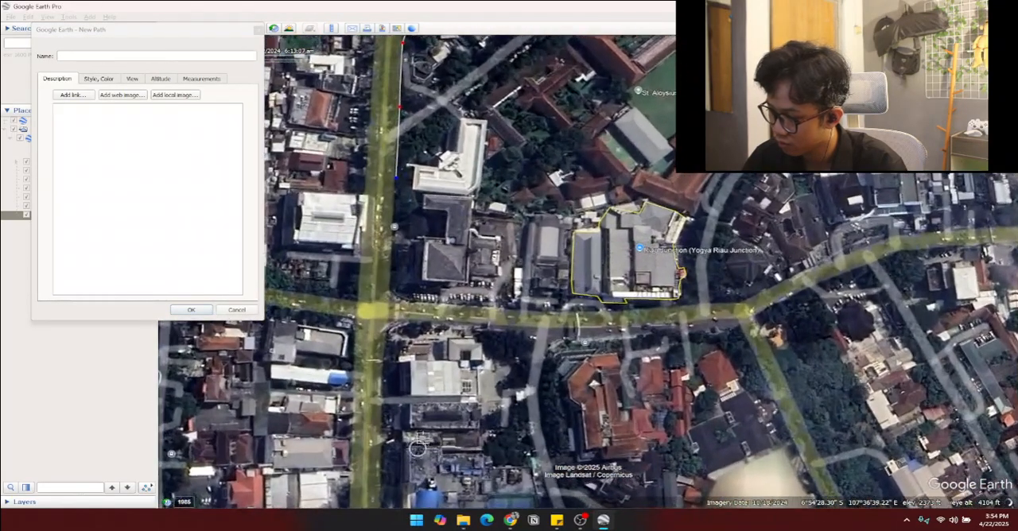
pyautogui.scroll(1, 442, 347)
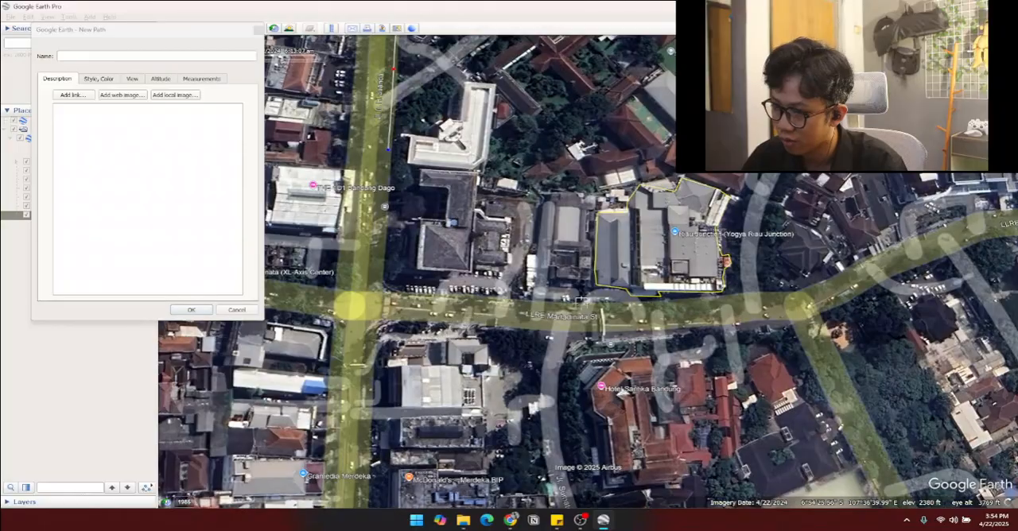
pyautogui.click(383, 290)
pyautogui.click(334, 290)
# Step: Trace Jl. Ir. H. Juanda's western edge north from the LLRE Martadinata St junction, past Courtyard Bandung Dago to opposite The Luxton Bandung Hotel
pyautogui.press('Up')
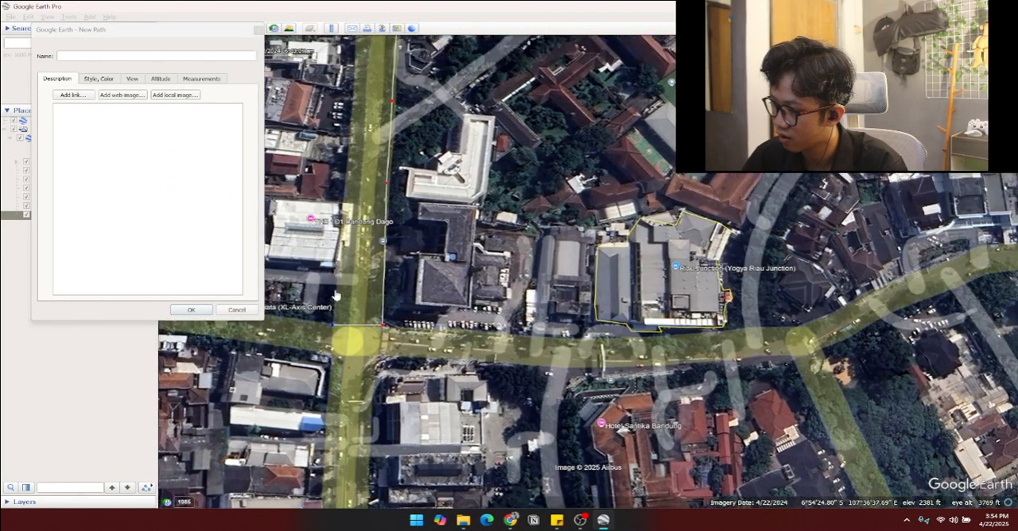
pyautogui.click(338, 253)
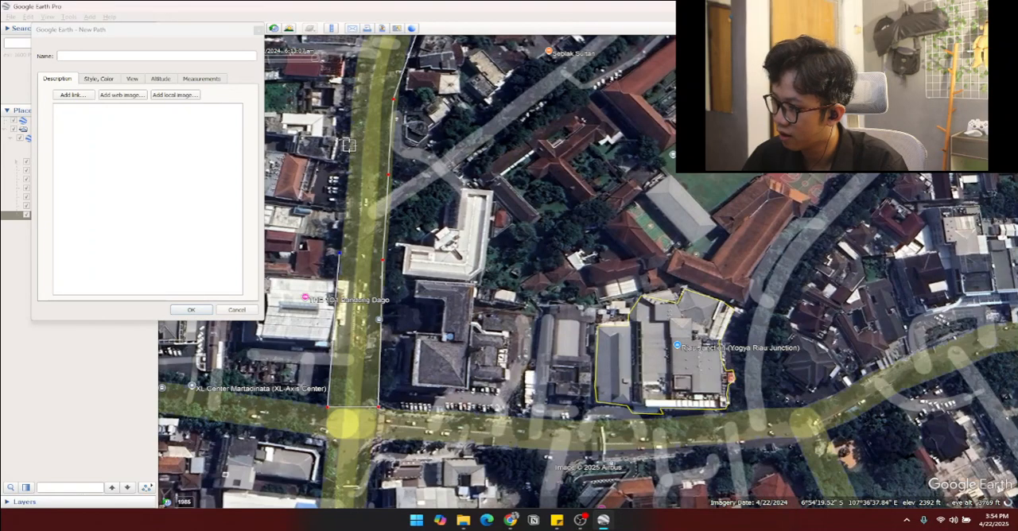
pyautogui.press('Up')
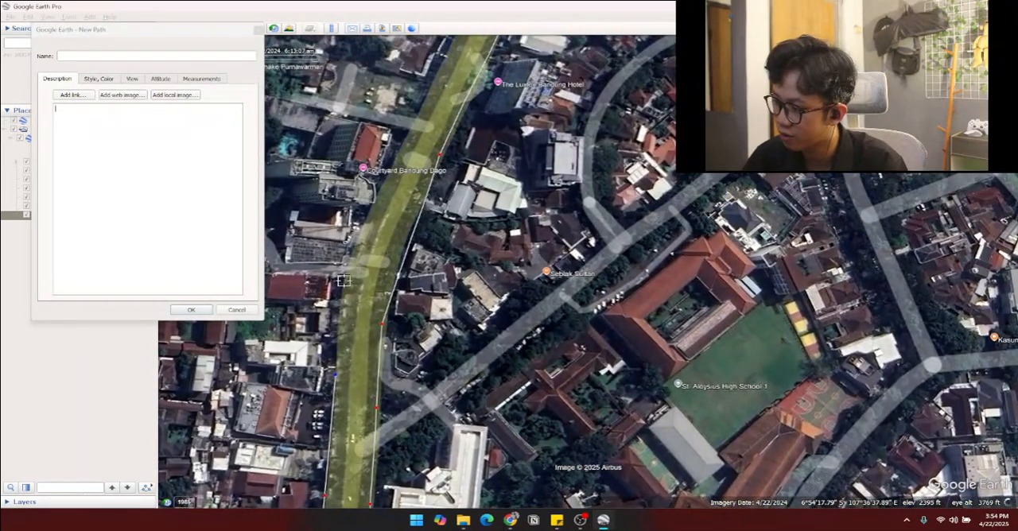
pyautogui.click(344, 280)
pyautogui.click(358, 243)
pyautogui.click(372, 198)
pyautogui.press('Up')
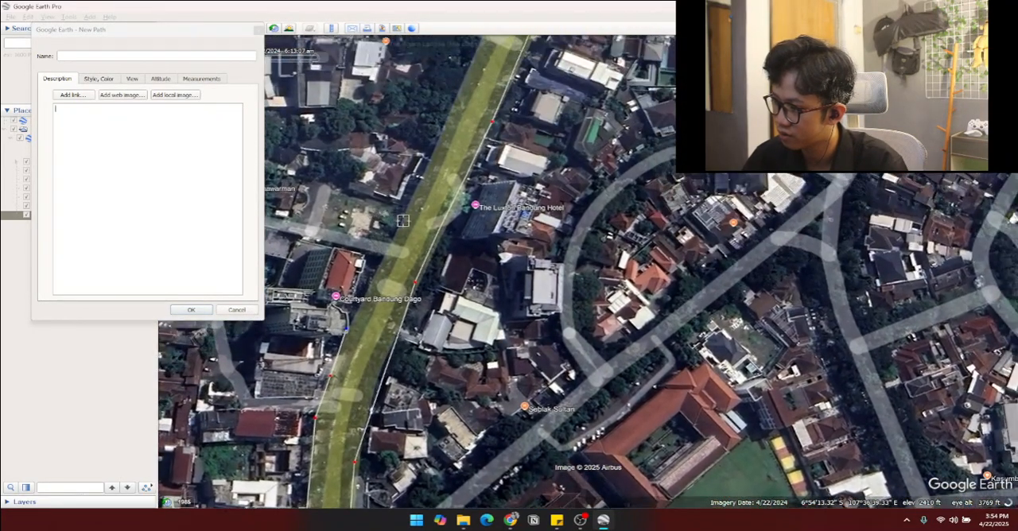
pyautogui.click(390, 237)
pyautogui.click(424, 169)
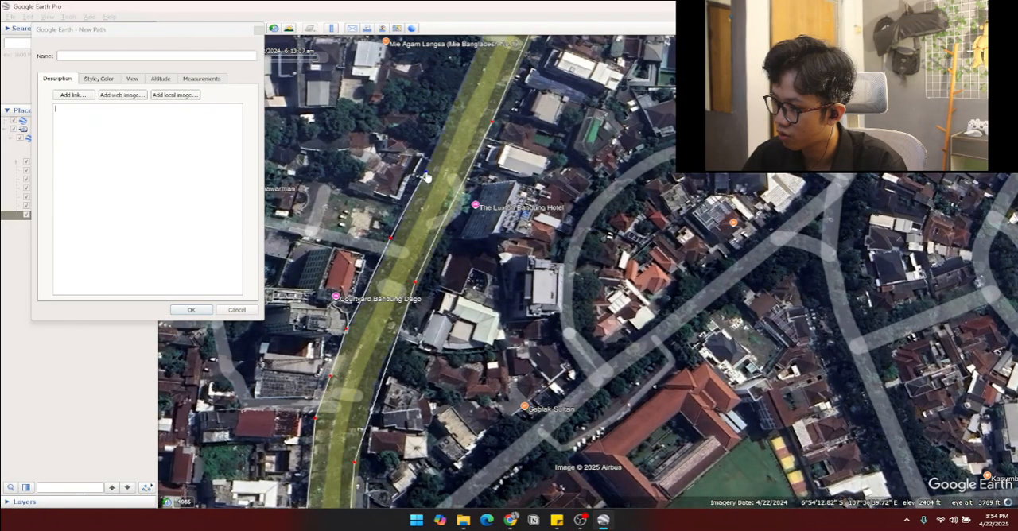
# Step: Trace the remaining western edge north past Four Points by Sheraton to the path's starting corner at the Jl. Sulanjana junction
pyautogui.press('Up')
pyautogui.click(471, 207)
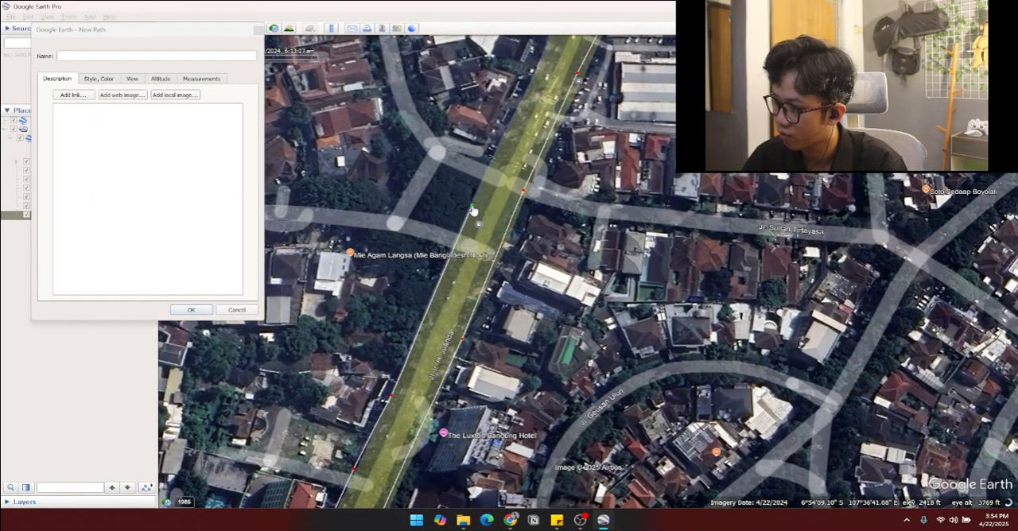
pyautogui.press('Up')
pyautogui.click(466, 203)
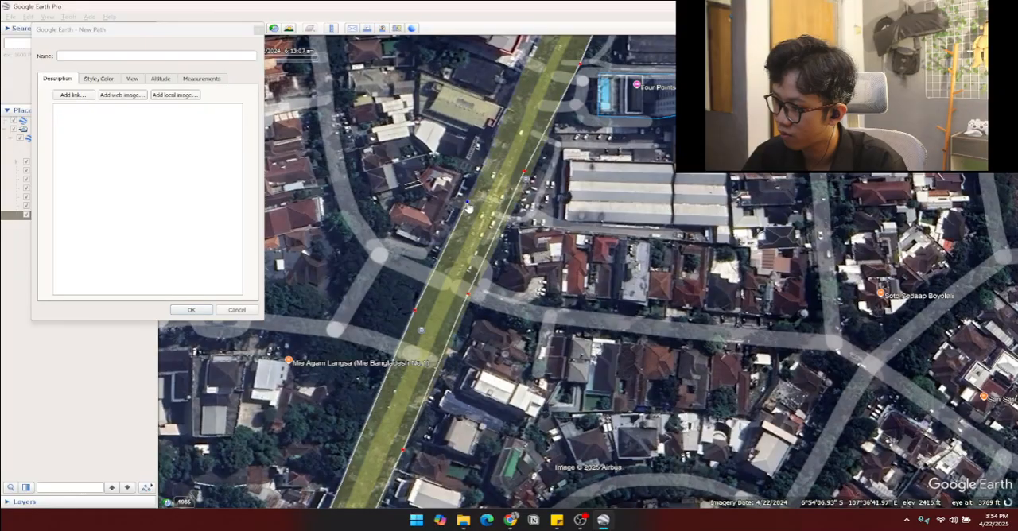
pyautogui.press('Up')
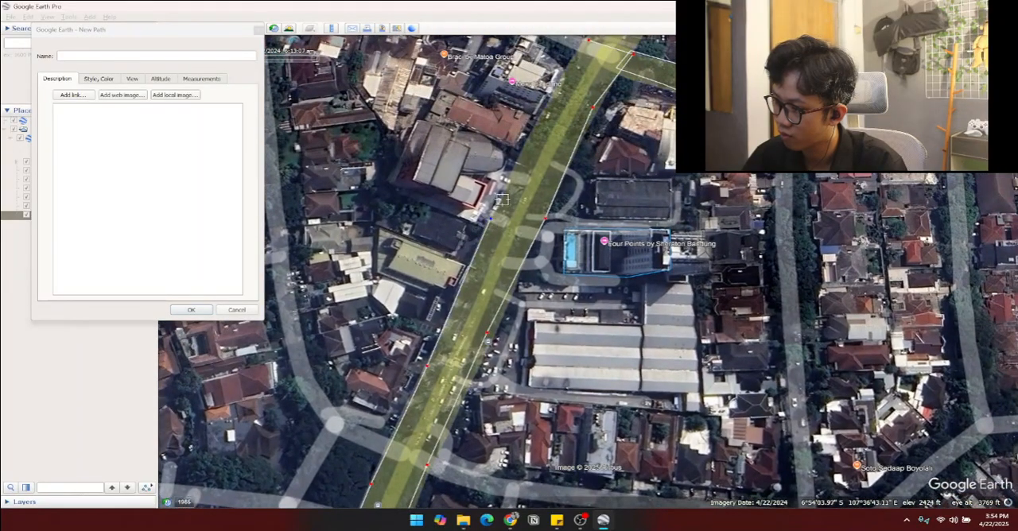
pyautogui.press('Up')
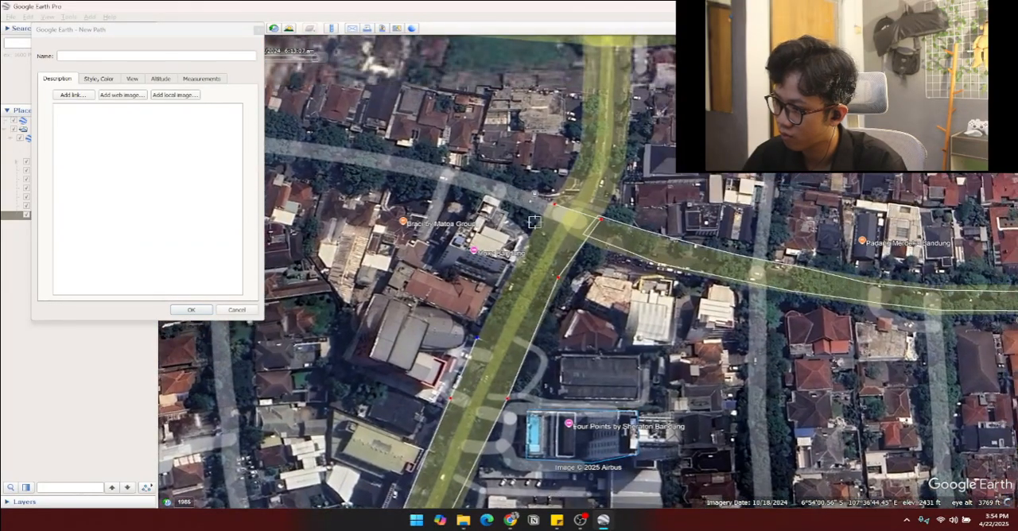
pyautogui.click(535, 226)
pyautogui.click(545, 206)
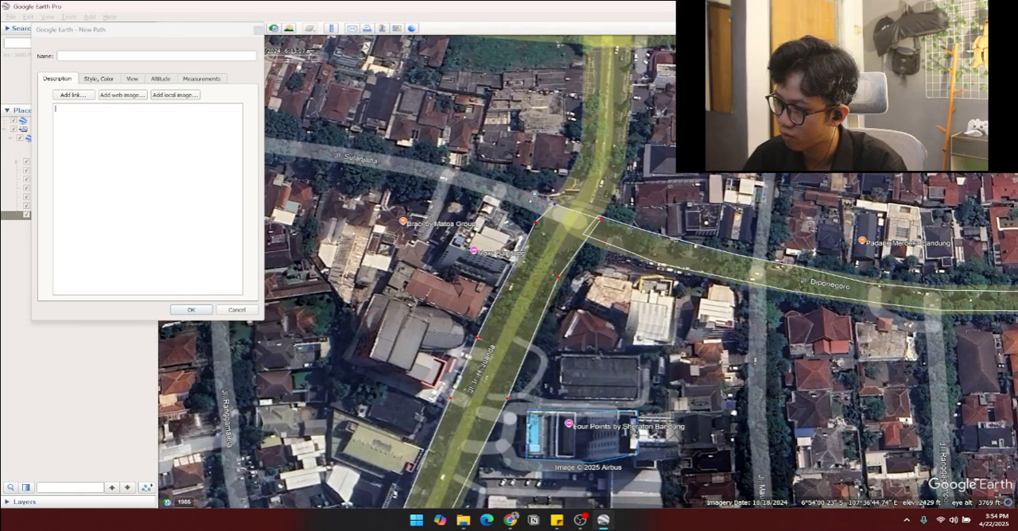
# Step: Name the new path "Jl. Ir. H. Juanda" and save it
pyautogui.scroll(-5, 549, 262)
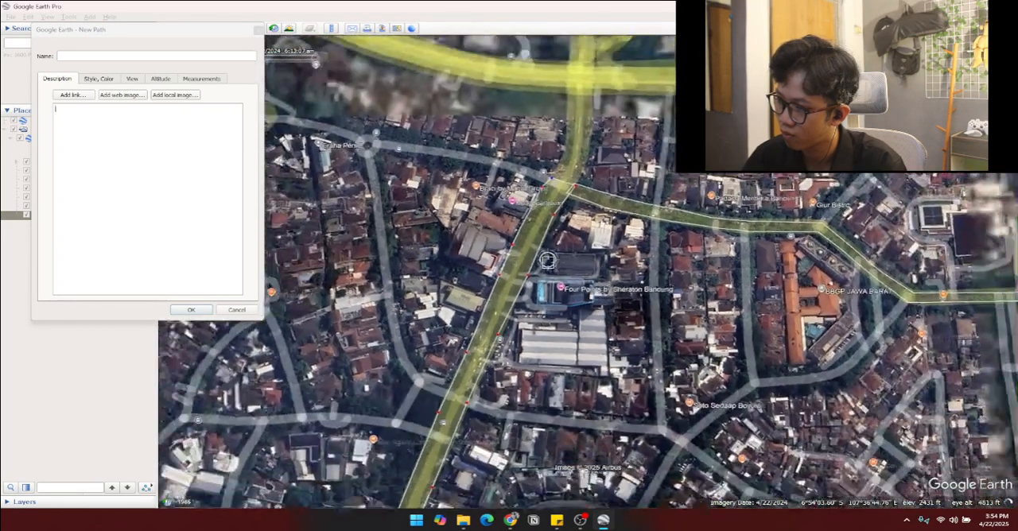
pyautogui.scroll(5, 539, 274)
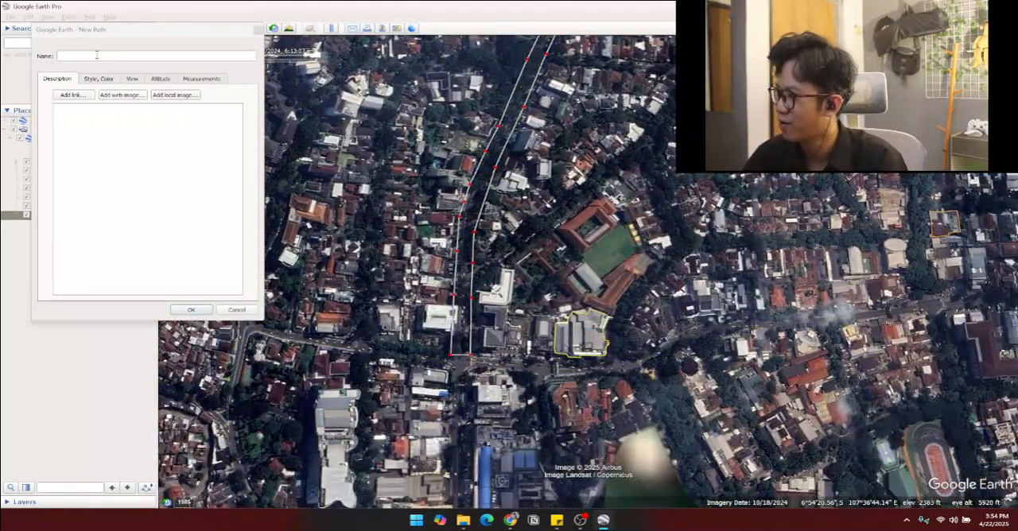
pyautogui.click(98, 57)
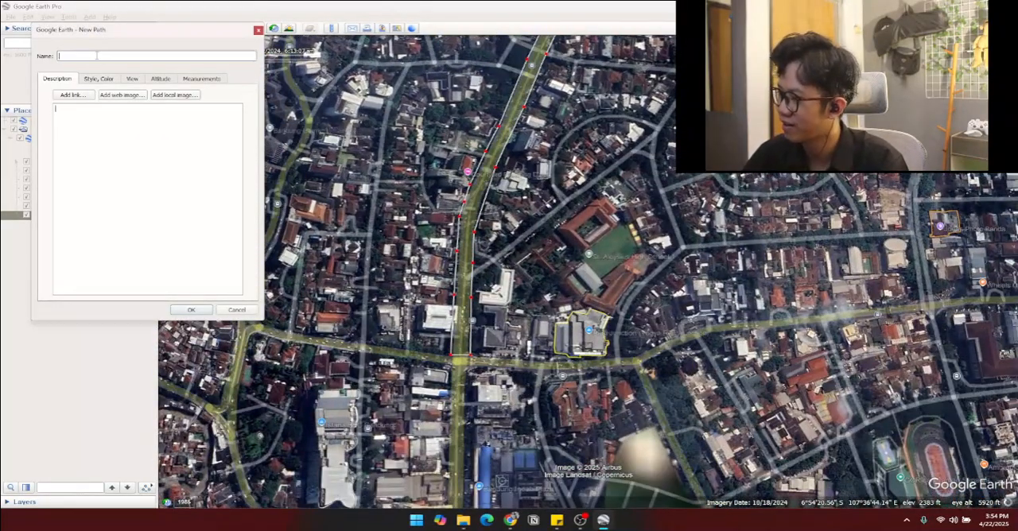
pyautogui.press('capslock')
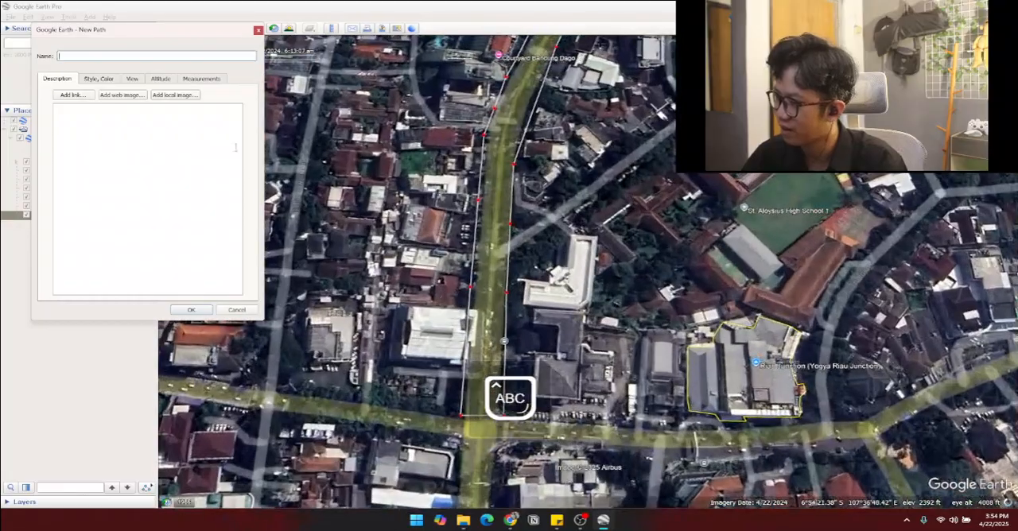
pyautogui.press('capslock')
pyautogui.write('J')
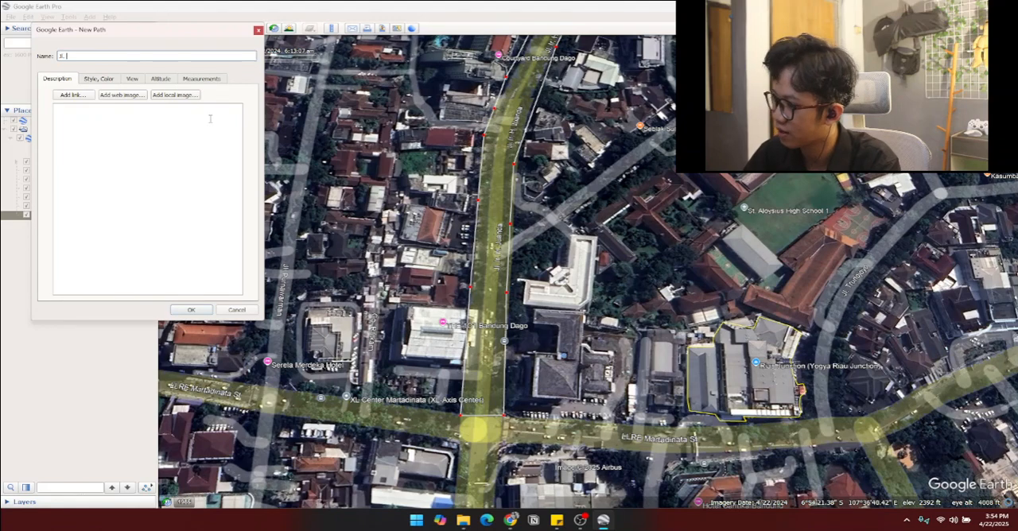
pyautogui.write('l.')
pyautogui.press('capslock')
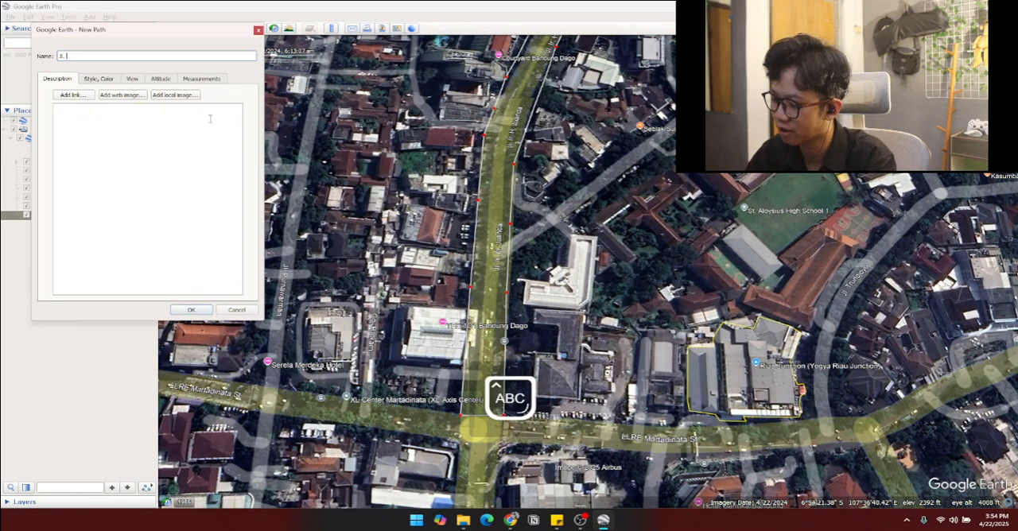
pyautogui.write('I')
pyautogui.press('capslock')
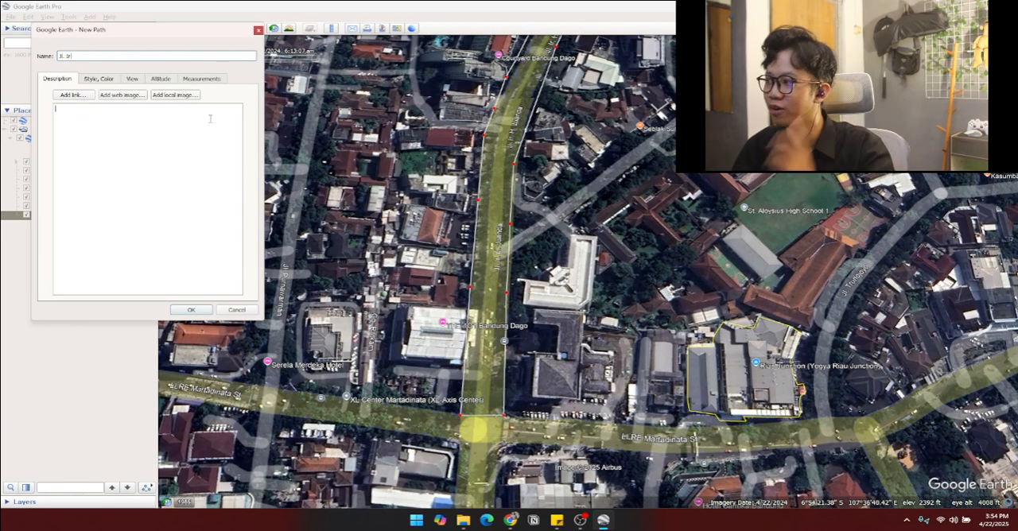
pyautogui.write('r.')
pyautogui.press('capslock')
pyautogui.write('H')
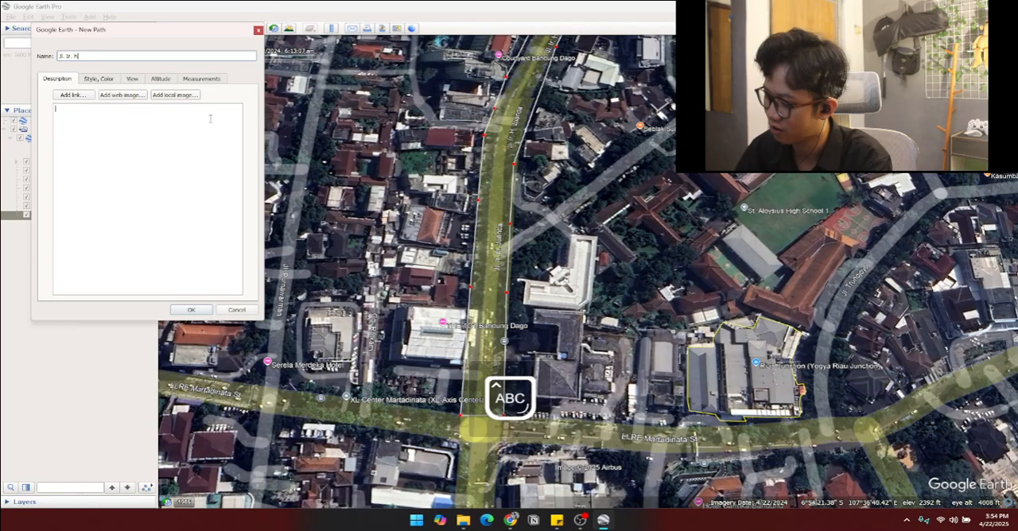
pyautogui.press('capslock')
pyautogui.click(210, 118)
pyautogui.press('capslock')
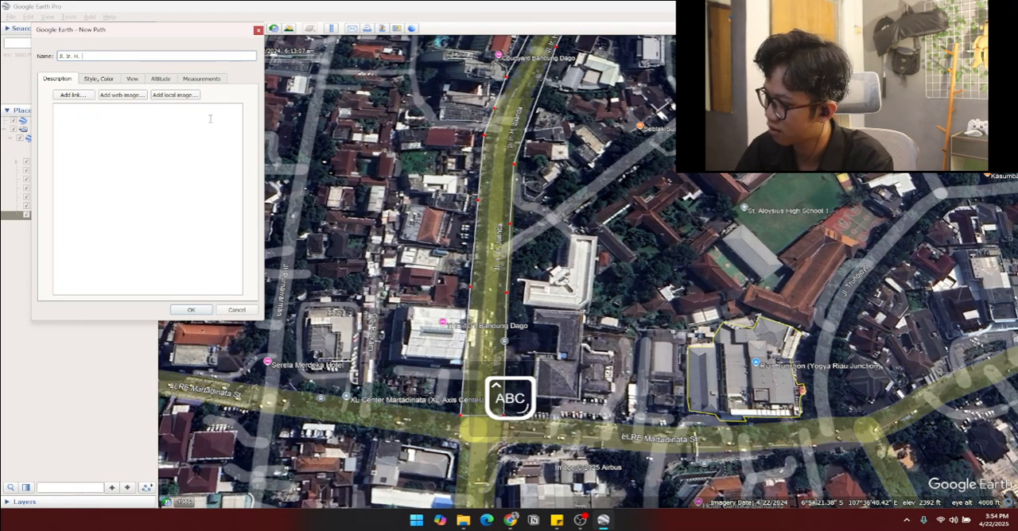
pyautogui.press('capslock')
pyautogui.press('capslock')
pyautogui.write('J')
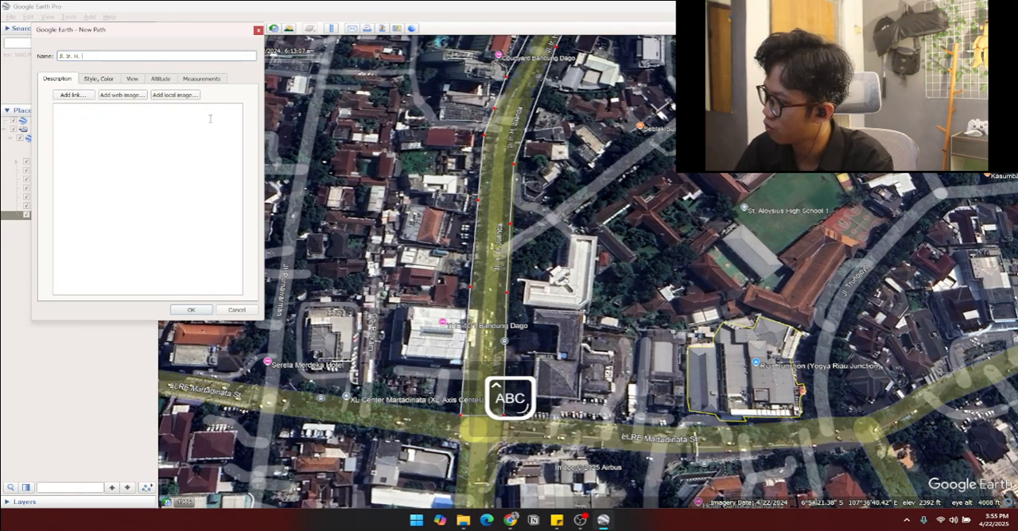
pyautogui.press('capslock')
pyautogui.write('uanda')
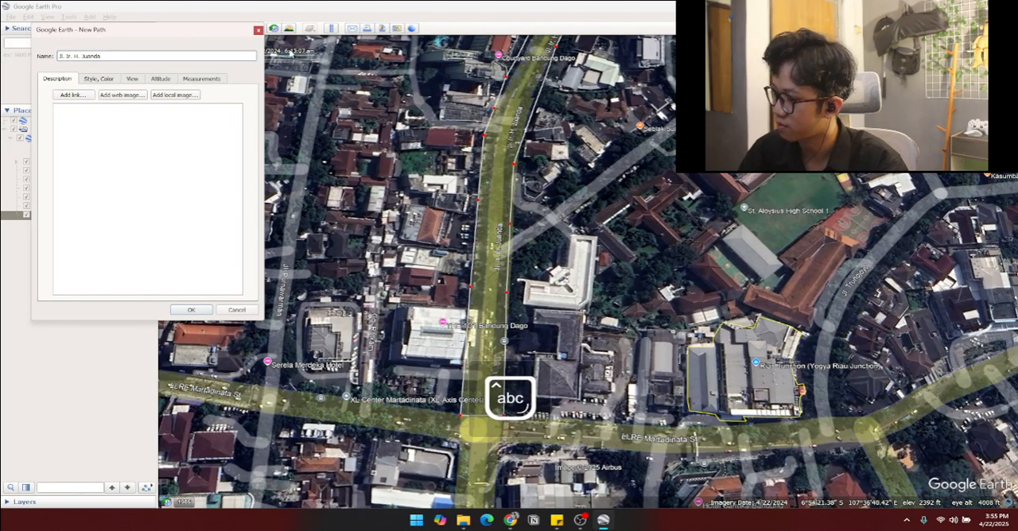
pyautogui.click(191, 310)
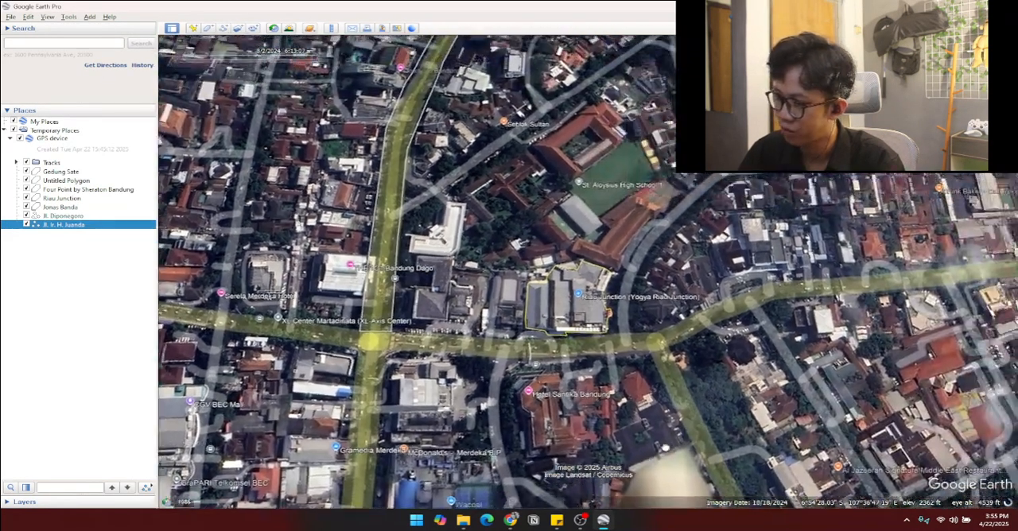
# Step: Start a new path at the Jl. Juanda junction and trace LLRE Martadinata St's southern edge east to the junction southeast of Riau Junction
pyautogui.moveTo(455, 286); pyautogui.dragTo(388, 319)
pyautogui.scroll(2, 387, 319)
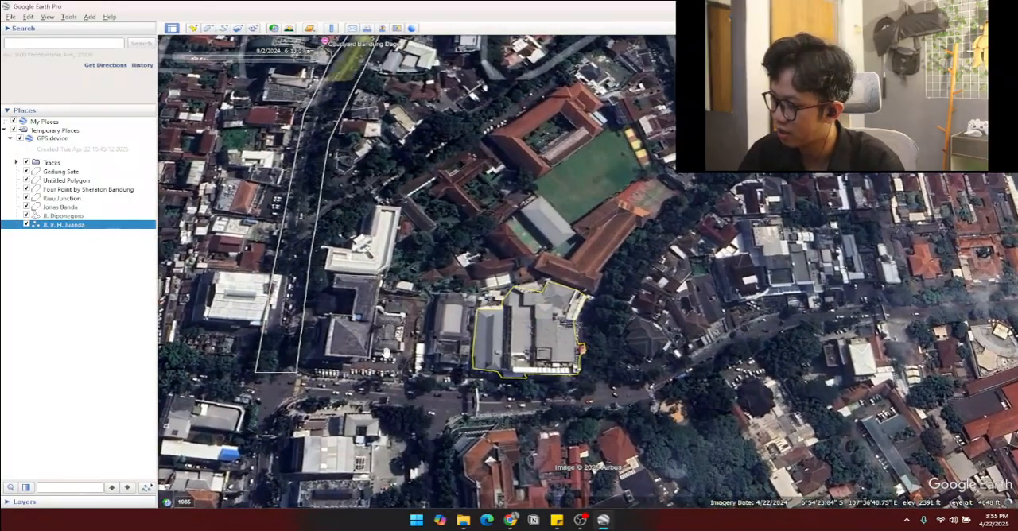
pyautogui.scroll(-3, 387, 342)
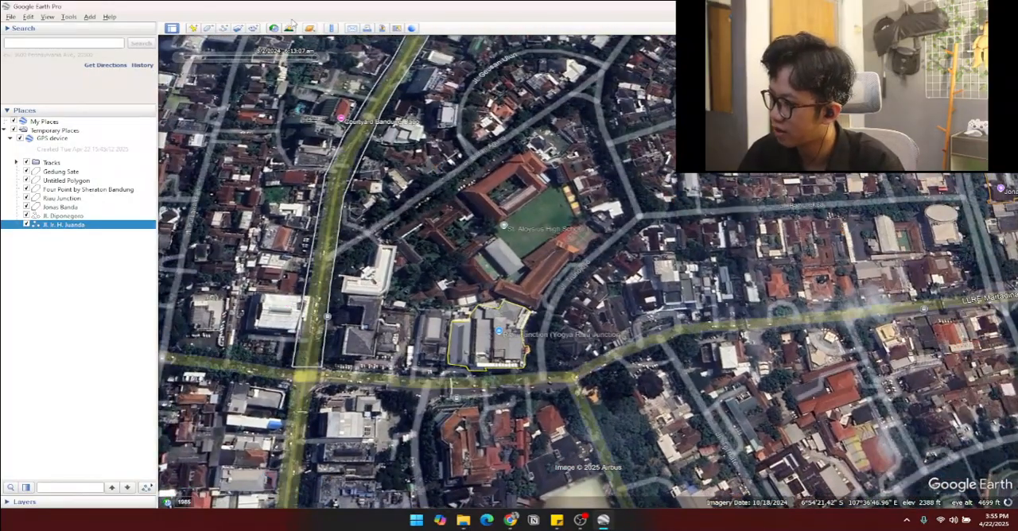
pyautogui.click(223, 28)
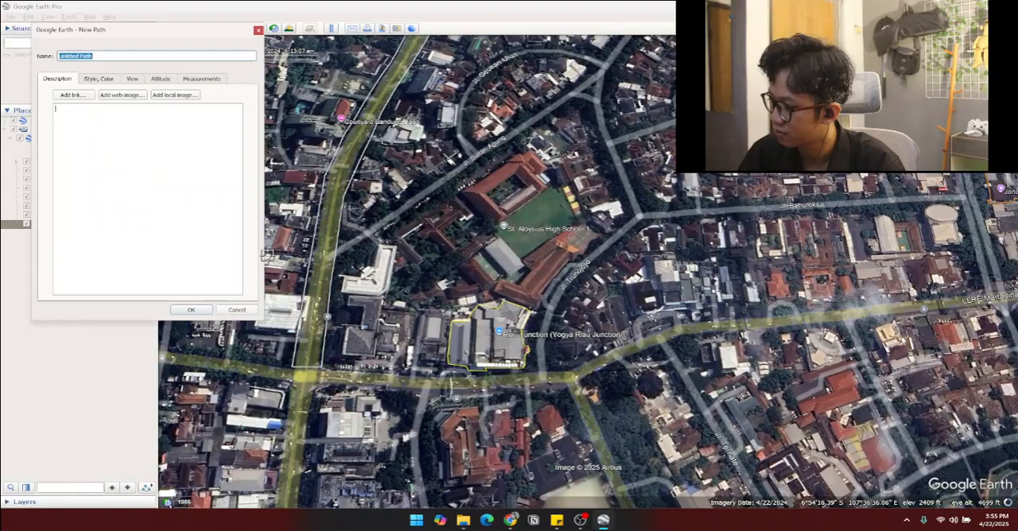
pyautogui.click(292, 369)
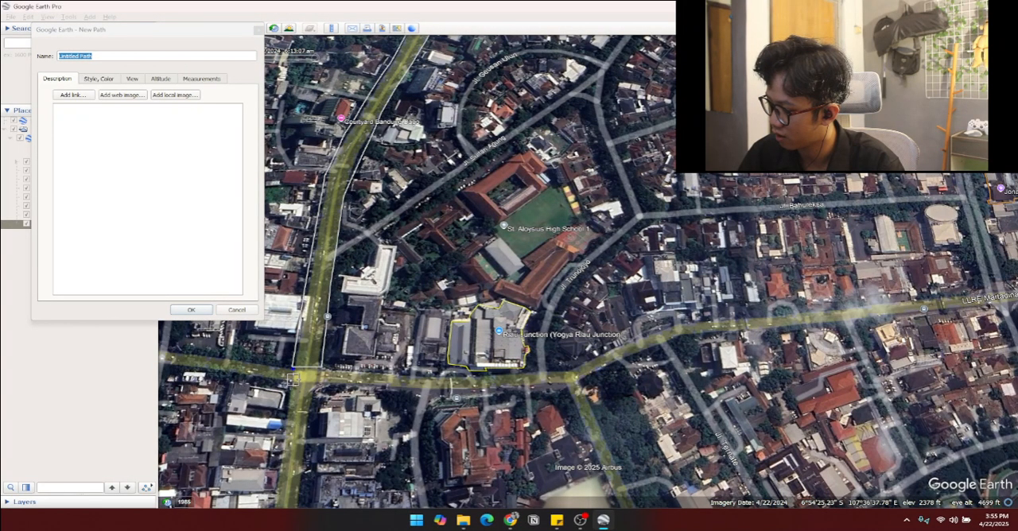
pyautogui.click(445, 388)
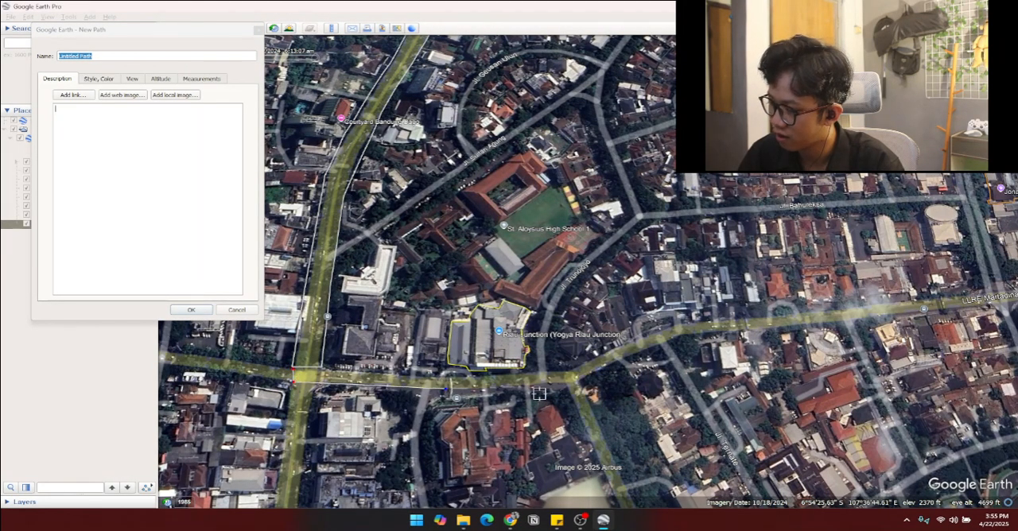
pyautogui.click(566, 387)
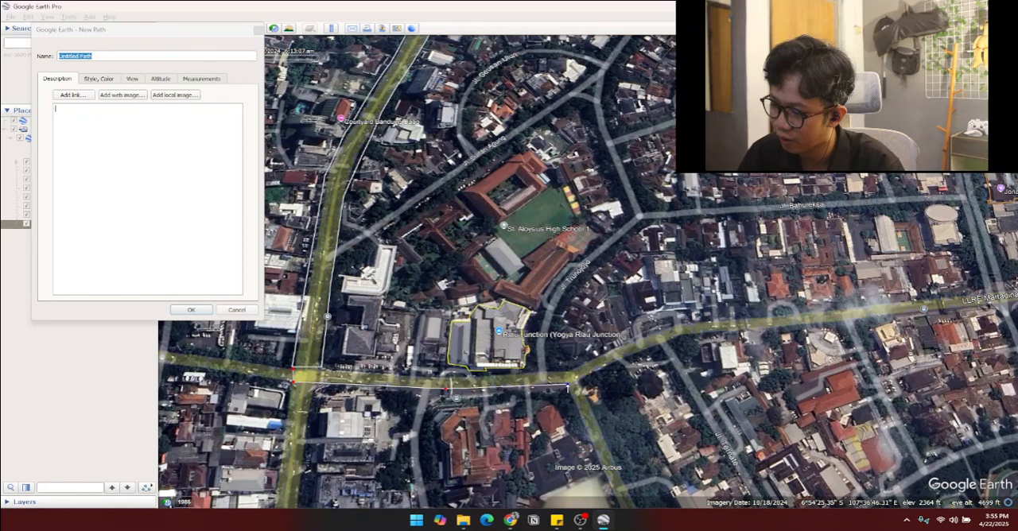
# Step: Continue the path northeast along the street's southern edge, past Jl. Ternate and around the bend to the straight eastern stretch
pyautogui.click(605, 370)
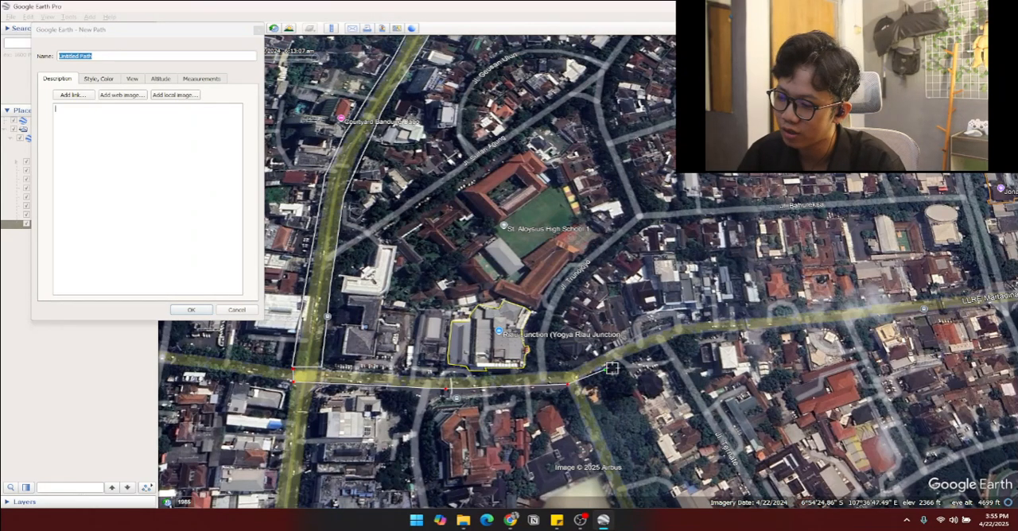
pyautogui.click(646, 350)
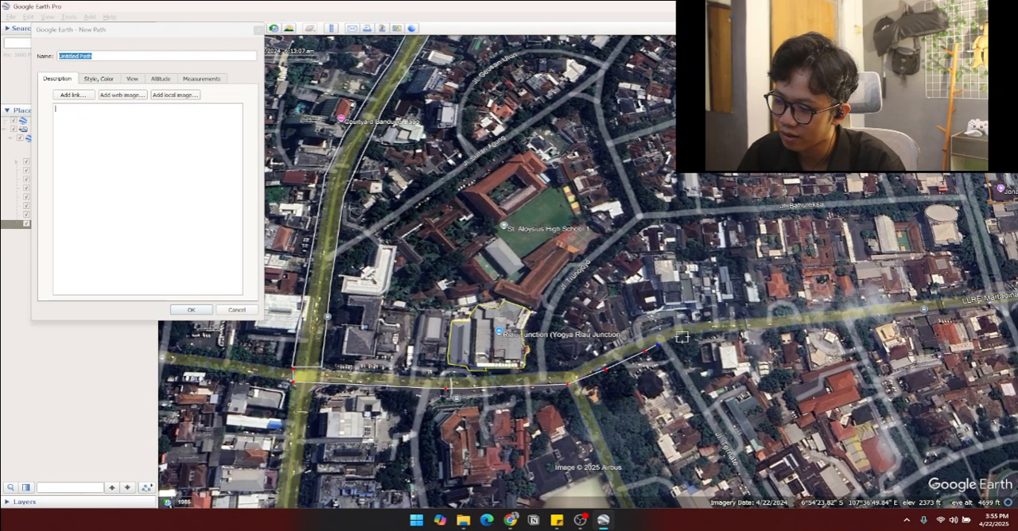
pyautogui.click(682, 337)
pyautogui.click(729, 329)
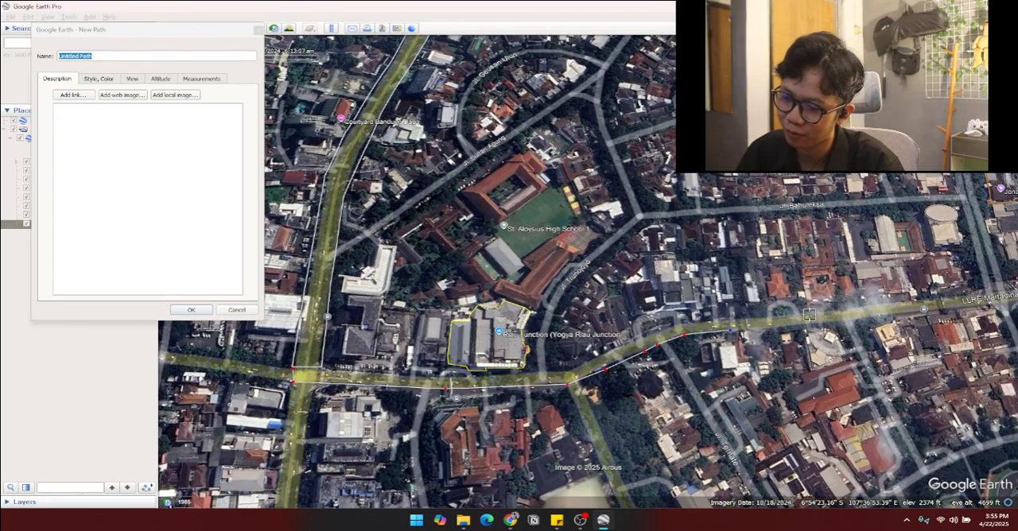
pyautogui.click(823, 322)
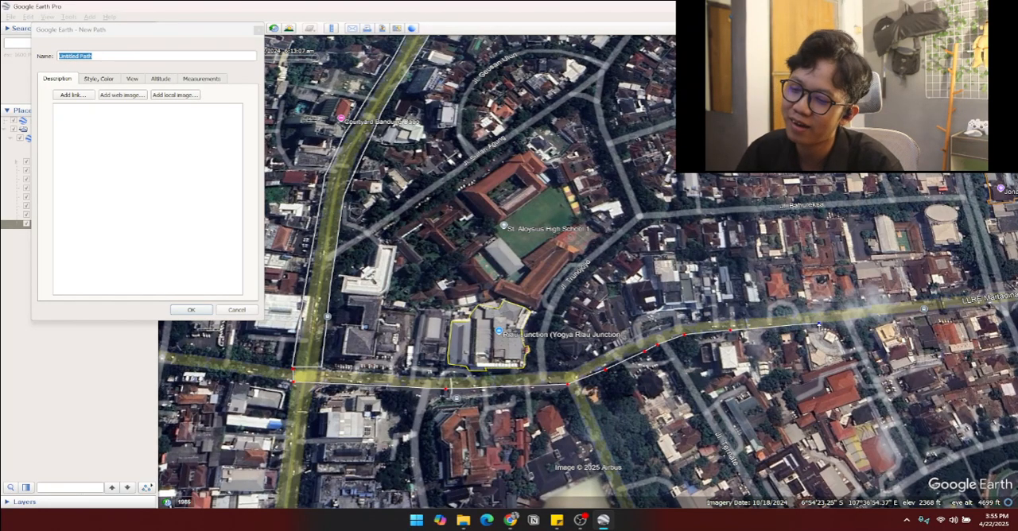
# Step: Extend the path to the Jl. Banda junction and carry it across LLRE Martadinata St to the northern edge
pyautogui.press('Right')
pyautogui.press('Up')
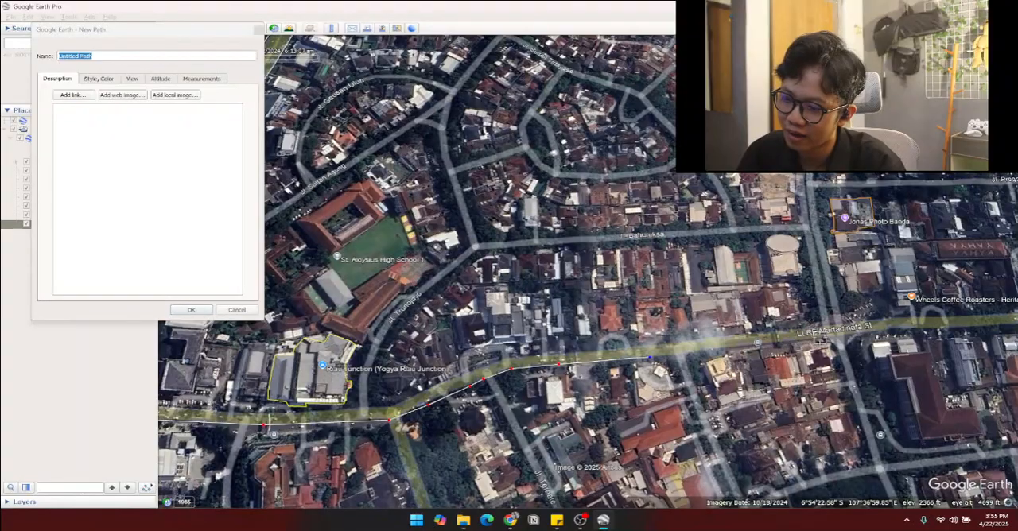
pyautogui.click(819, 338)
pyautogui.press('Right')
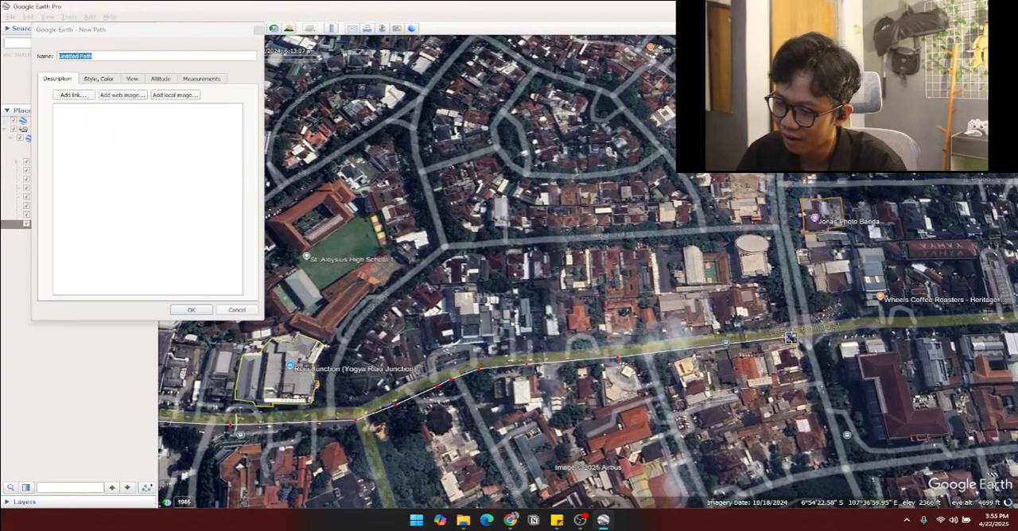
pyautogui.press('Up')
pyautogui.press('Right')
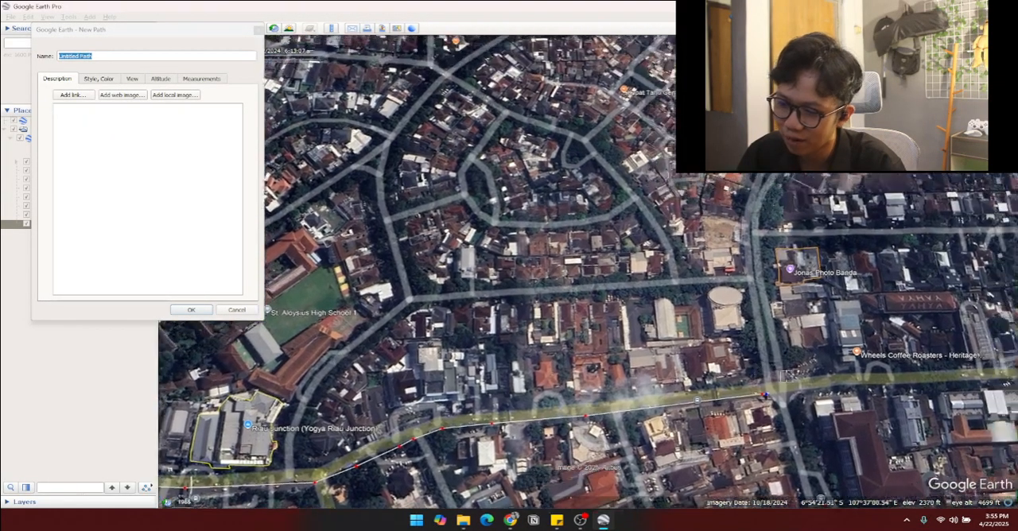
pyautogui.scroll(3, 740, 374)
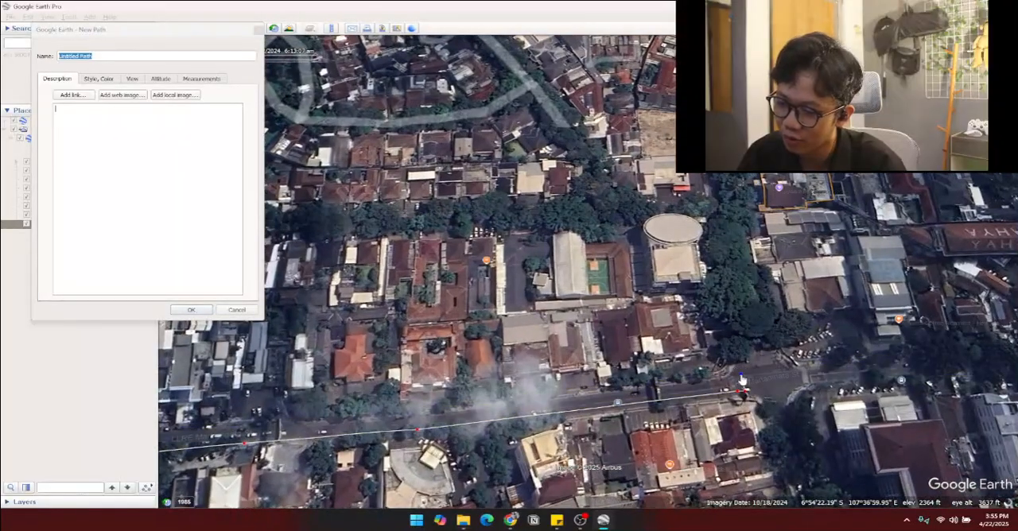
pyautogui.click(738, 370)
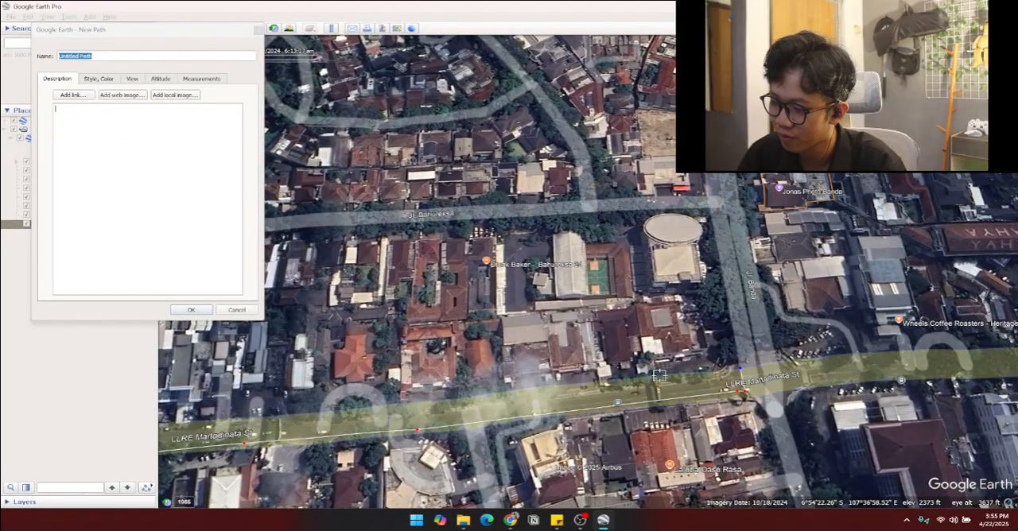
# Step: Trace LLRE Martadinata St's northern edge west from the Jl. Banda junction to just past the bend opposite Jl. Ternate
pyautogui.press('Left')
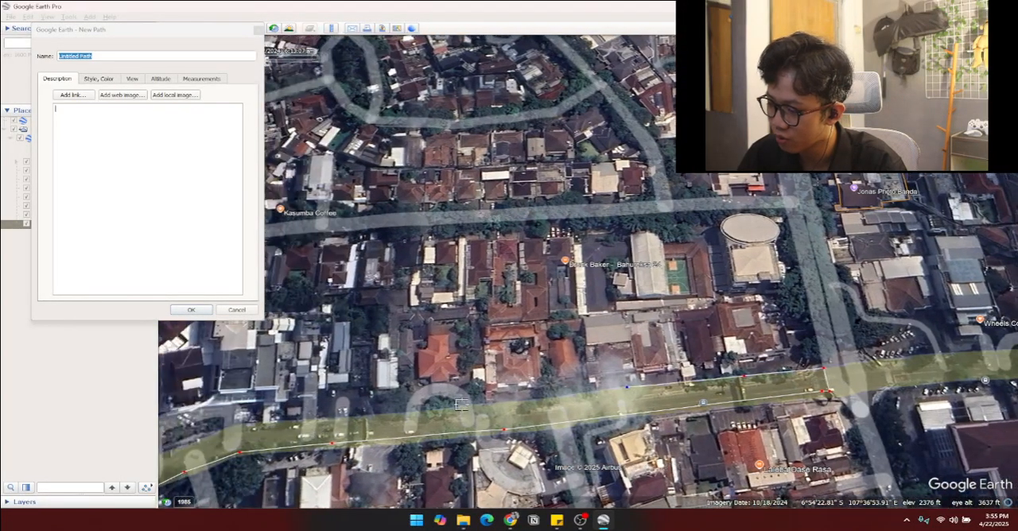
pyautogui.click(481, 407)
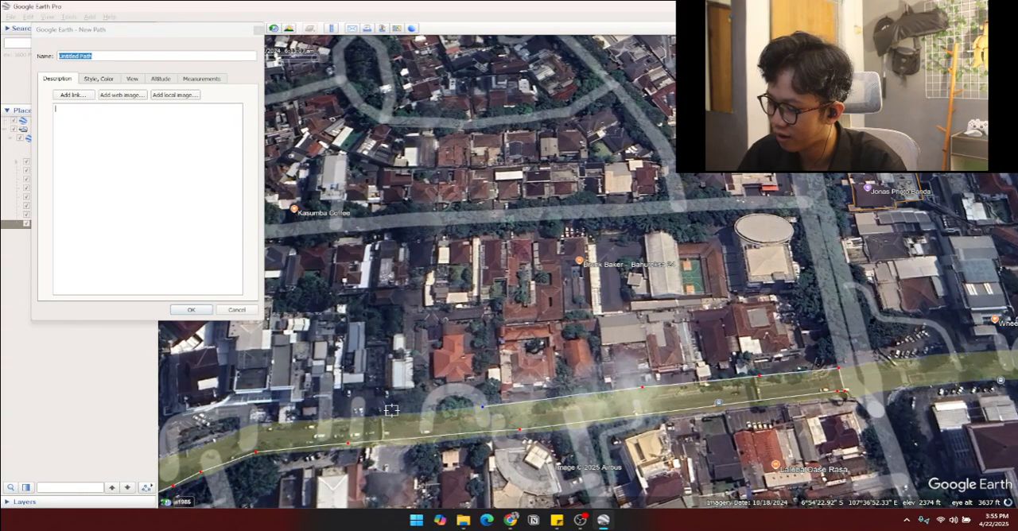
pyautogui.click(361, 416)
pyautogui.press('Left')
pyautogui.press('Down')
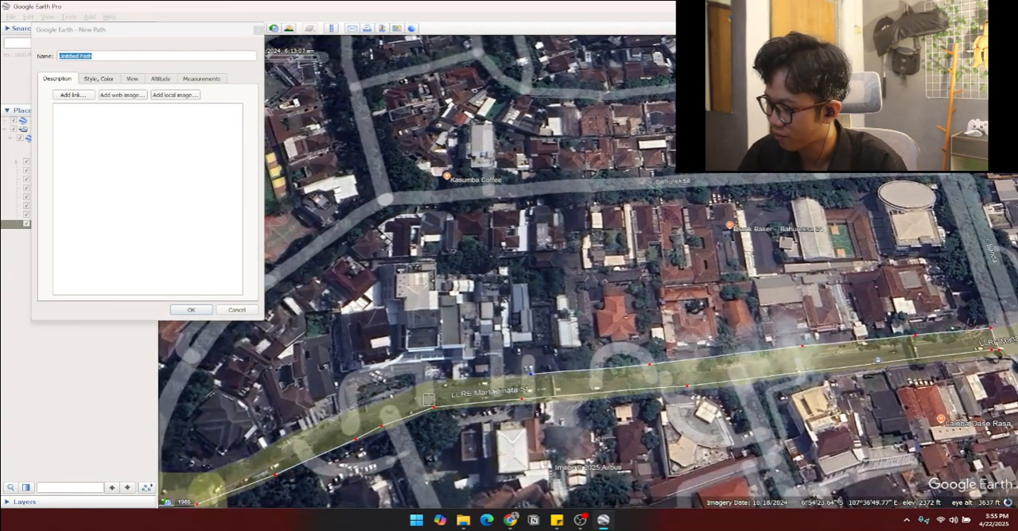
pyautogui.click(435, 381)
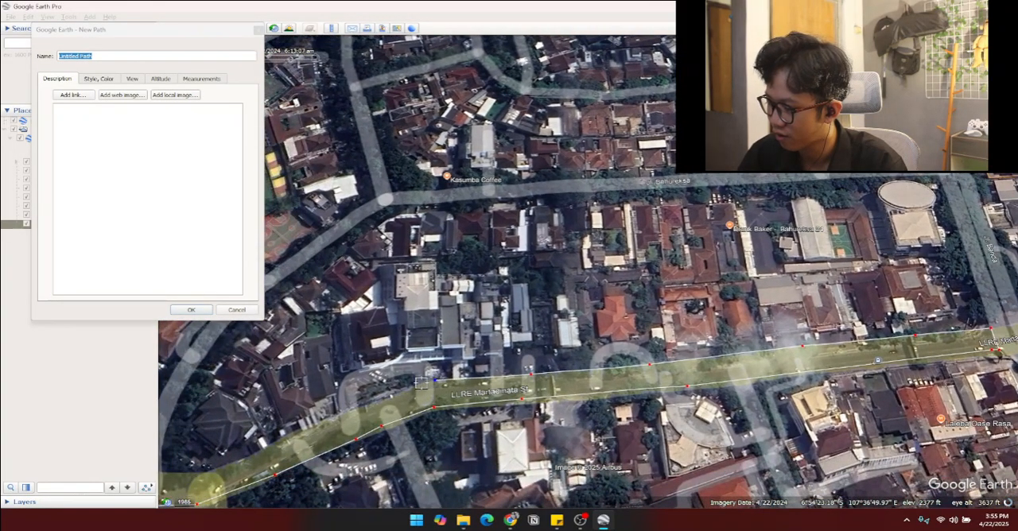
pyautogui.click(383, 396)
# Step: Trace LLRE Martadinata St's northern edge southwest from the bend opposite Jl. Ternate to just past the Jl. Trunojoyo junction
pyautogui.press('Left')
pyautogui.press('Down')
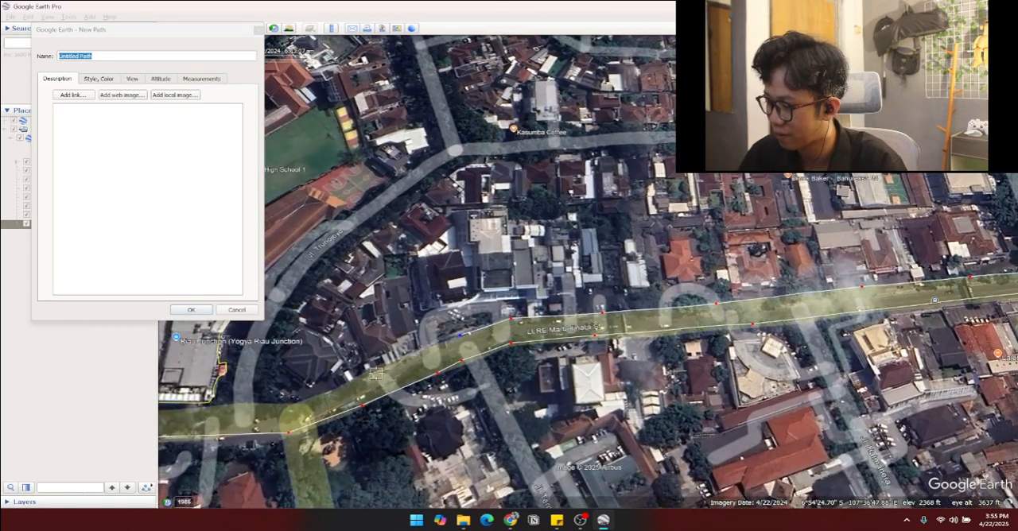
pyautogui.click(374, 367)
pyautogui.press('Left')
pyautogui.press('Down')
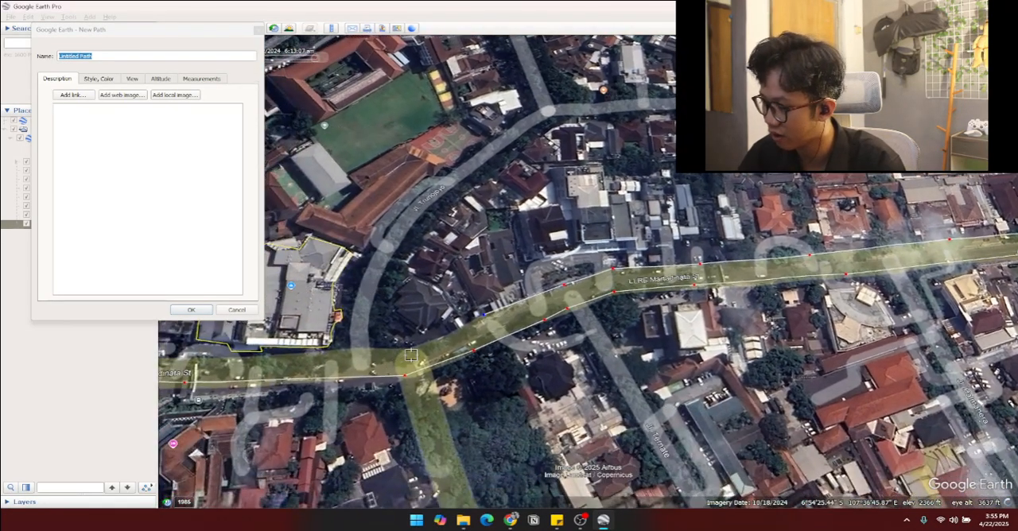
pyautogui.click(409, 350)
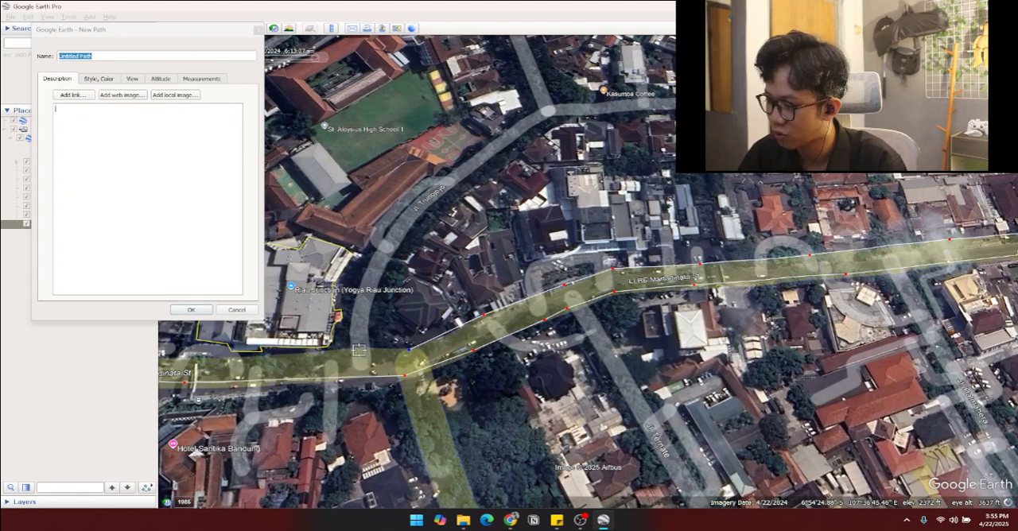
pyautogui.click(358, 350)
# Step: Continue the path west along the street's northern edge, past Riau Junction and on to the Jl. Juanda junction
pyautogui.press('Left')
pyautogui.click(379, 358)
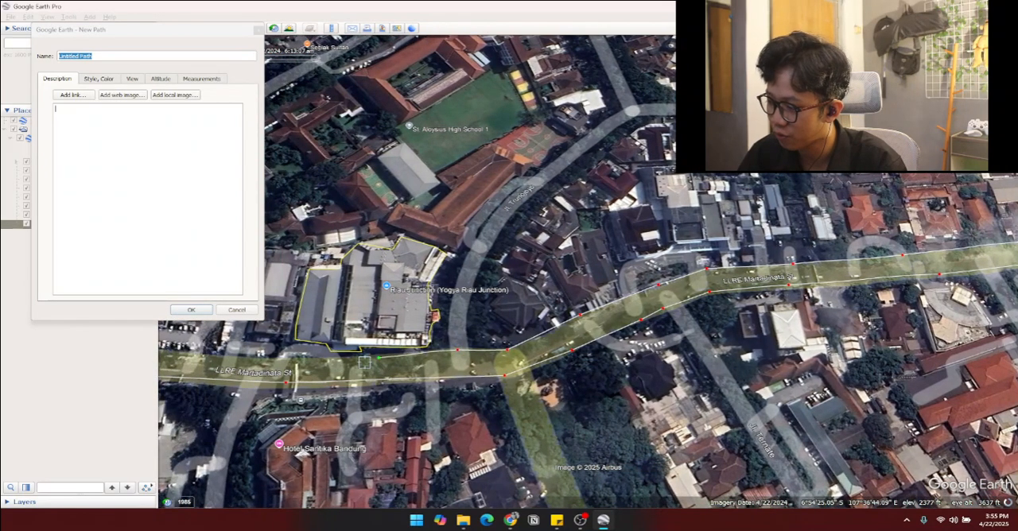
pyautogui.press('Left')
pyautogui.click(374, 363)
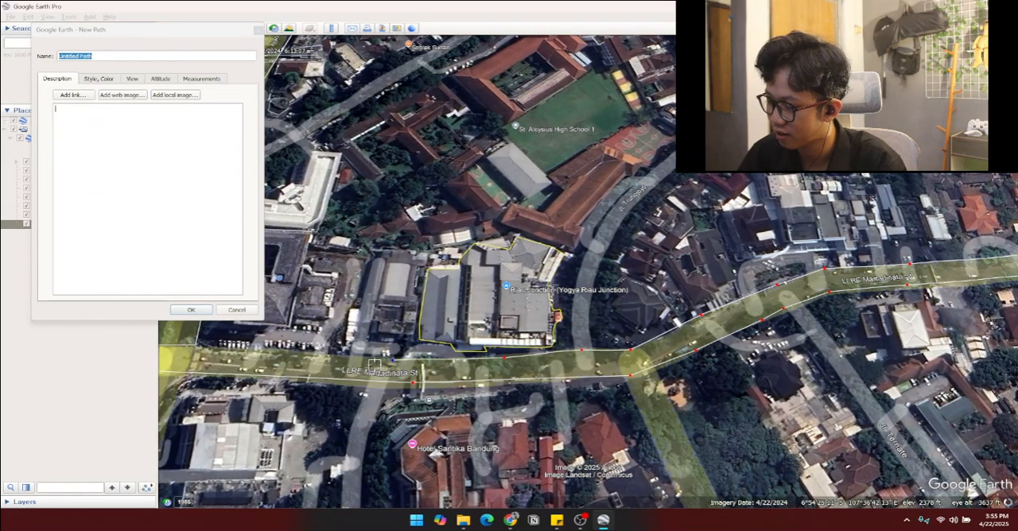
pyautogui.press('Left')
pyautogui.click(346, 358)
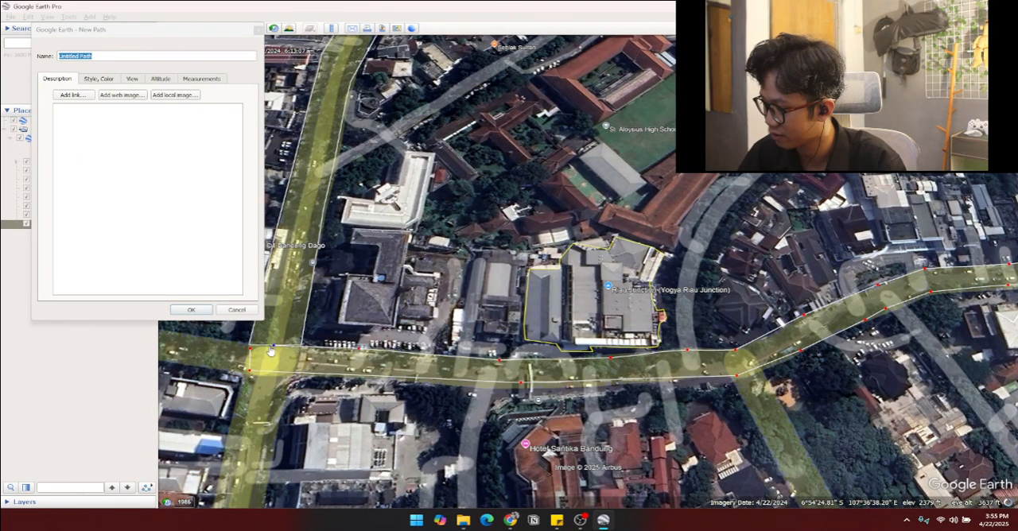
# Step: Name the traced LLRE Martadinata St path "Jl. Riau" and save it
pyautogui.scroll(-1, 408, 341)
pyautogui.scroll(-3, 410, 342)
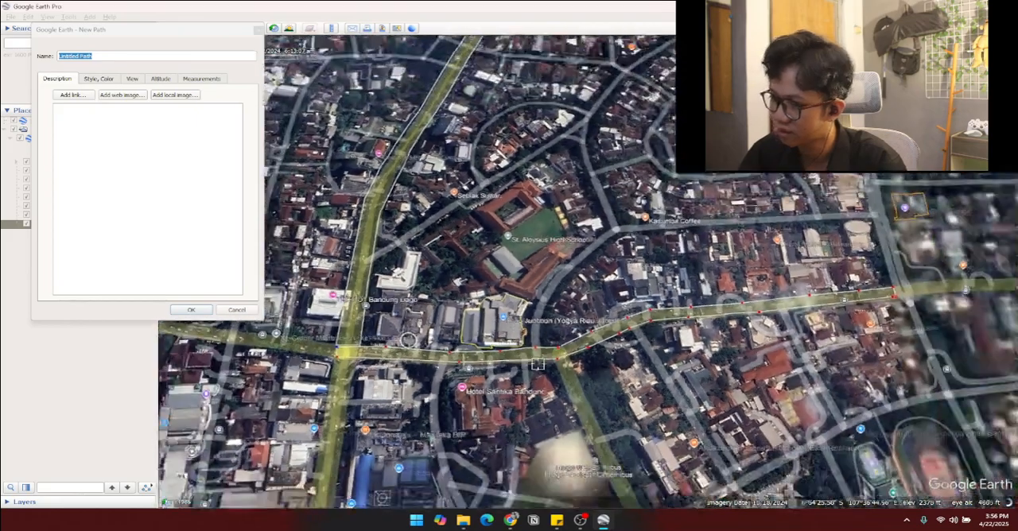
pyautogui.press('Right')
pyautogui.press('Up')
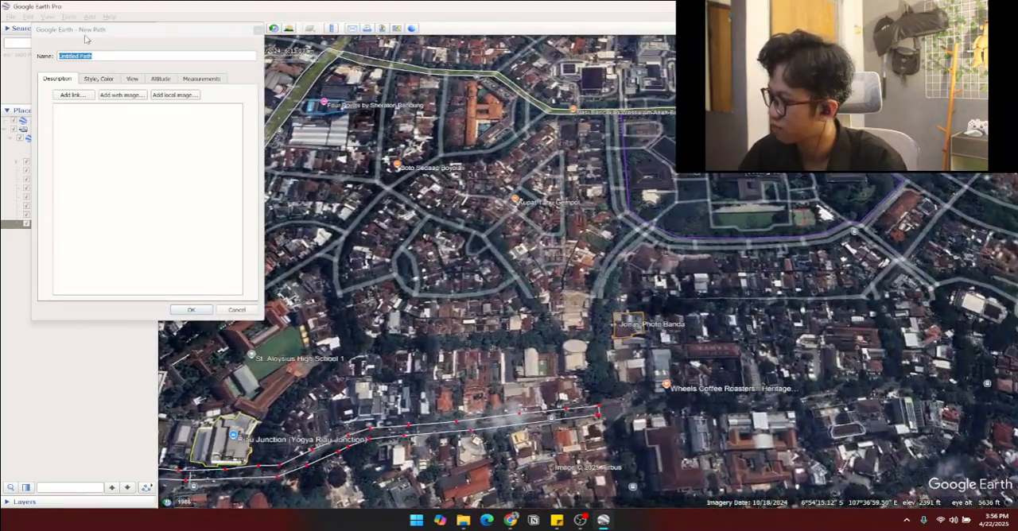
pyautogui.press('capslock')
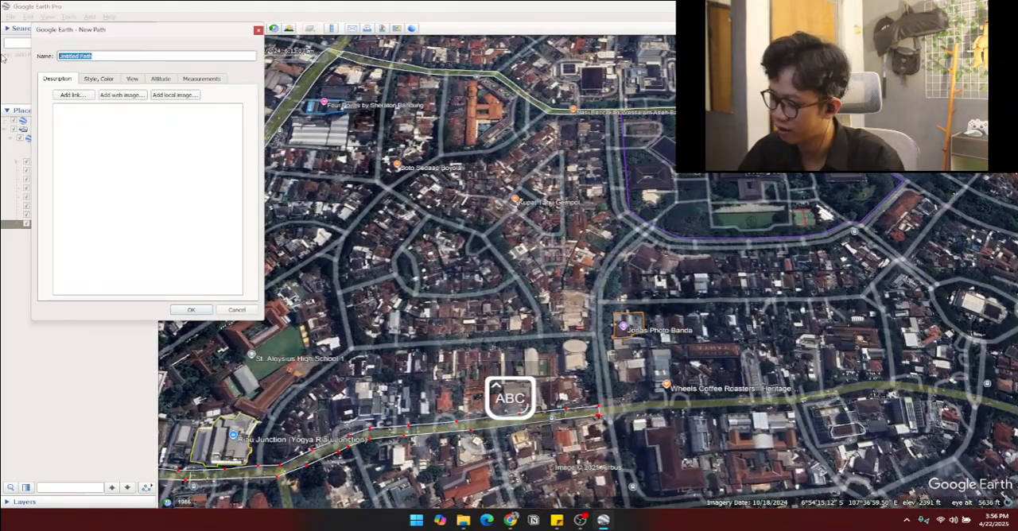
pyautogui.write('J')
pyautogui.press('capslock')
pyautogui.write('l. Riau')
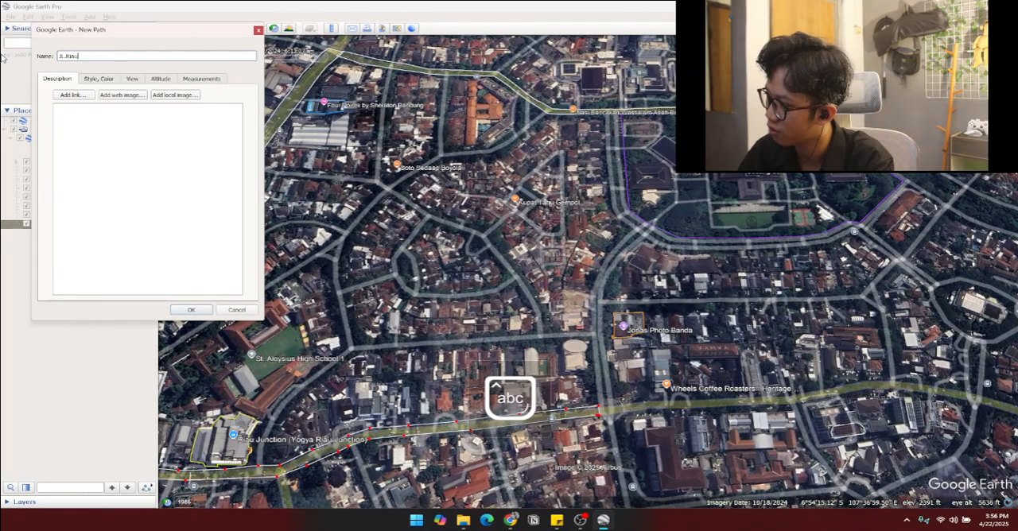
pyautogui.press('Return')
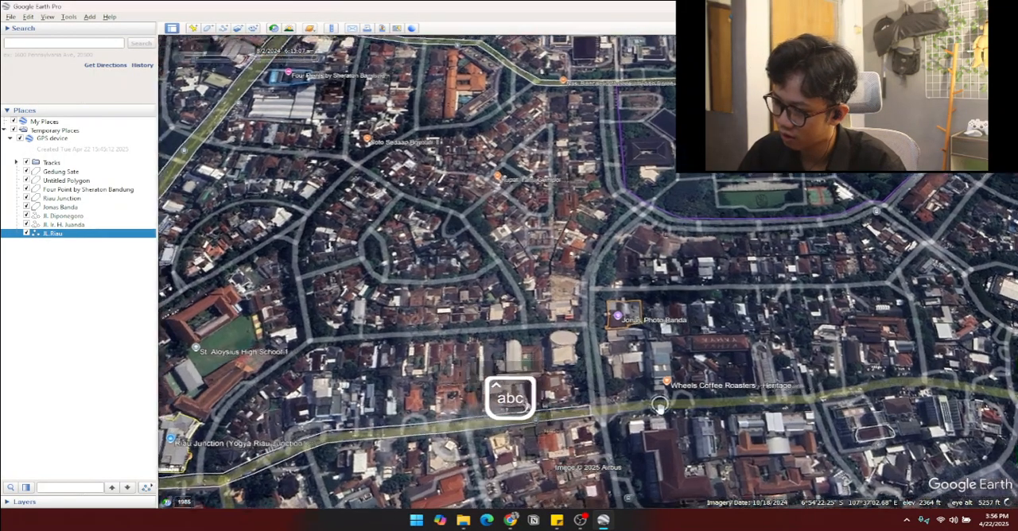
# Step: Start a new path and name it "JL. Banda"
pyautogui.scroll(2, 665, 358)
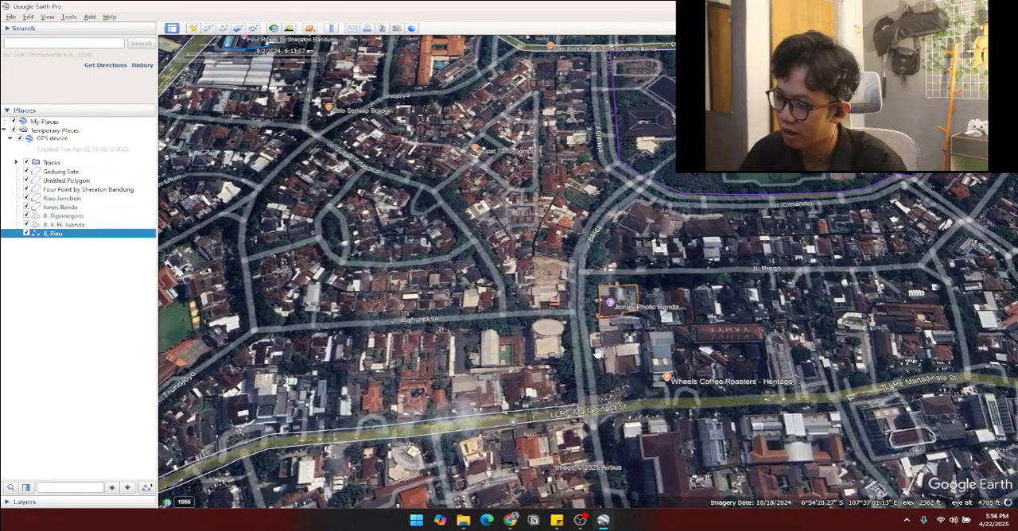
pyautogui.click(207, 28)
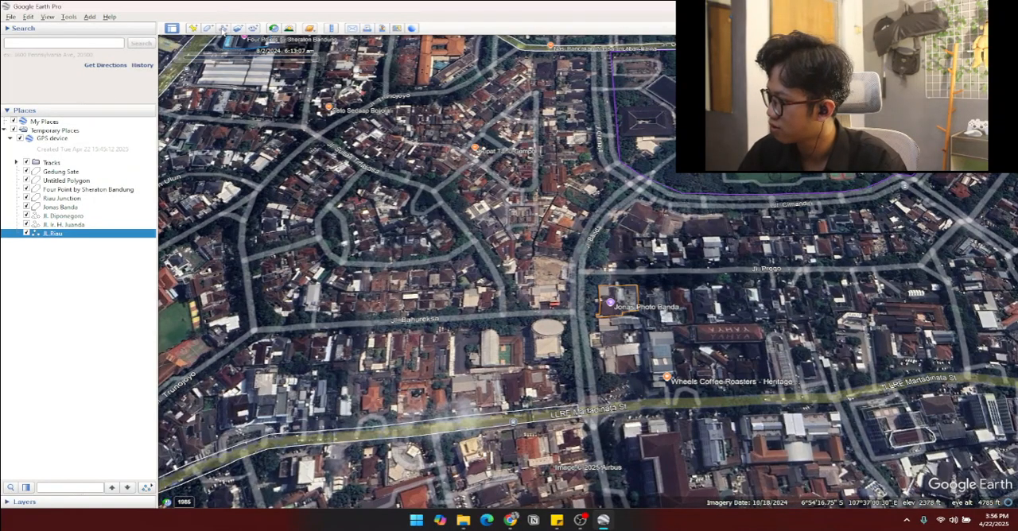
pyautogui.write('dw')
pyautogui.press('Tab')
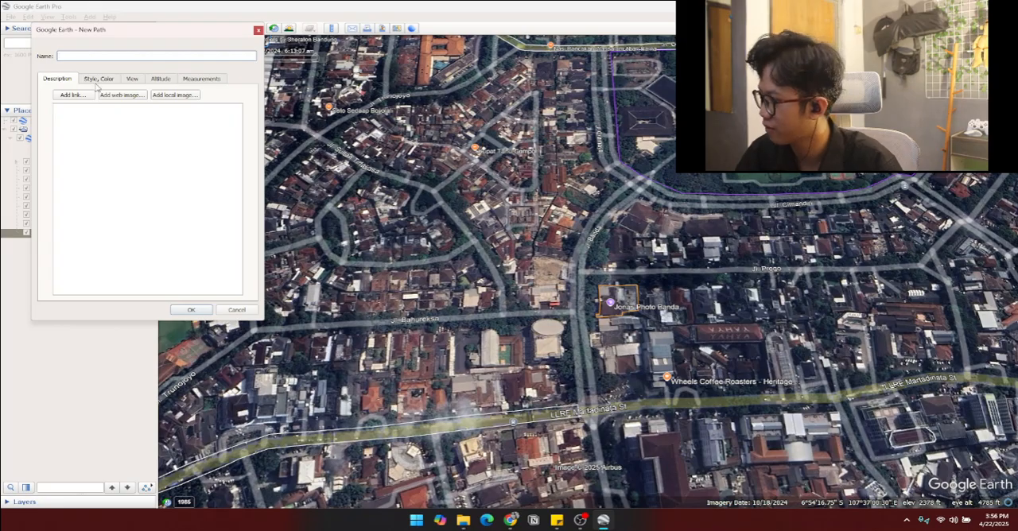
pyautogui.press('capslock')
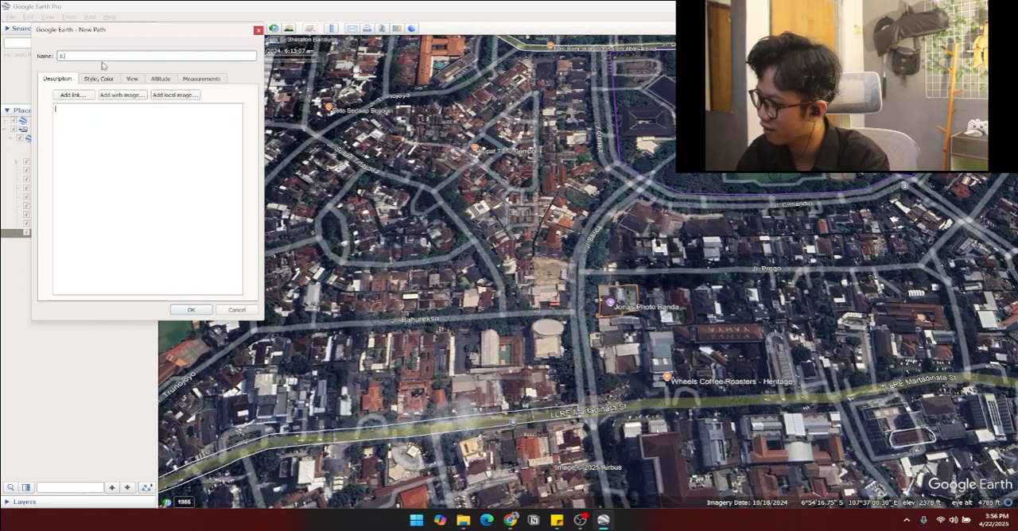
pyautogui.click(102, 61)
pyautogui.write('Jl. B')
pyautogui.press('capslock')
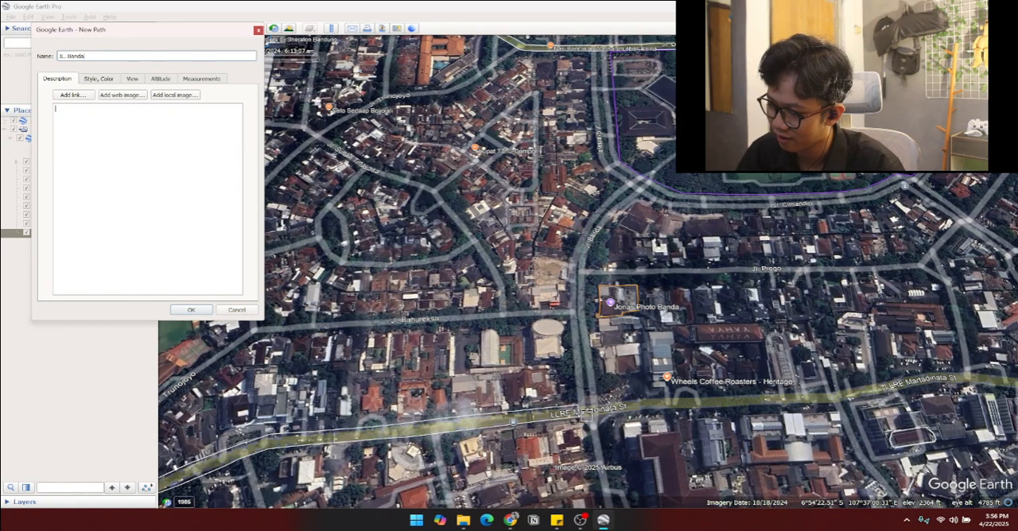
# Step: Trace the first side of Jl. Banda north from LLRE Martadinata St, past Jl. Bahureksa, to just beside Jonas Photo Banda
pyautogui.click(581, 419)
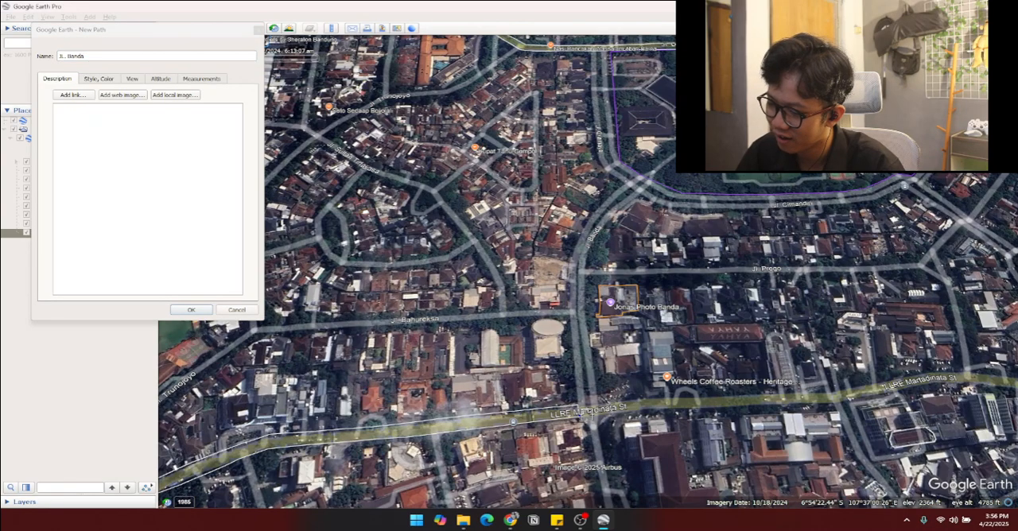
pyautogui.press('Up')
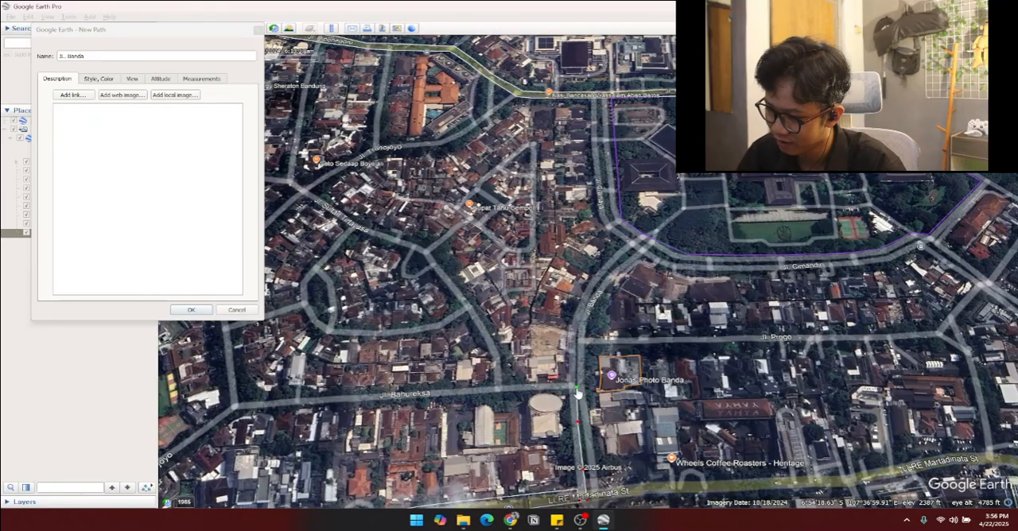
pyautogui.scroll(3, 576, 386)
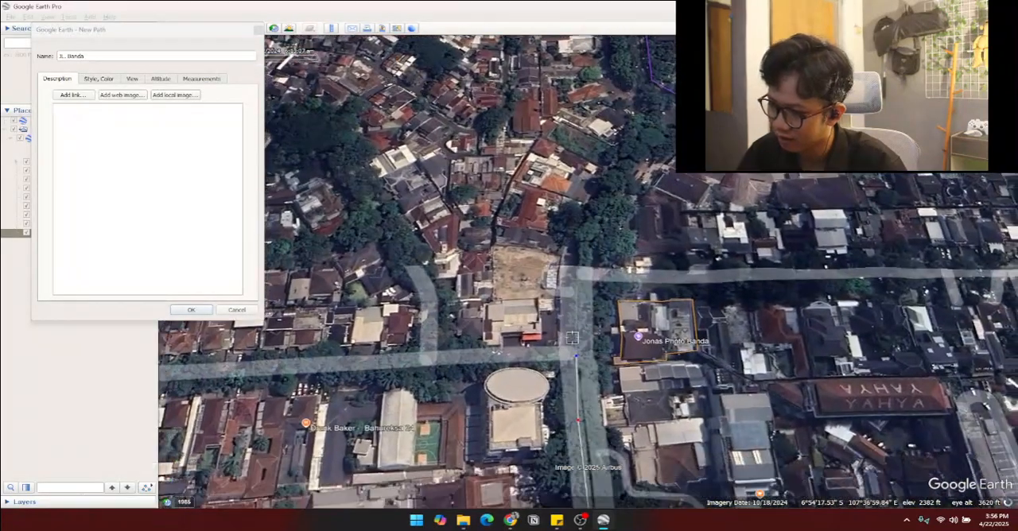
pyautogui.click(583, 303)
pyautogui.scroll(-2, 580, 318)
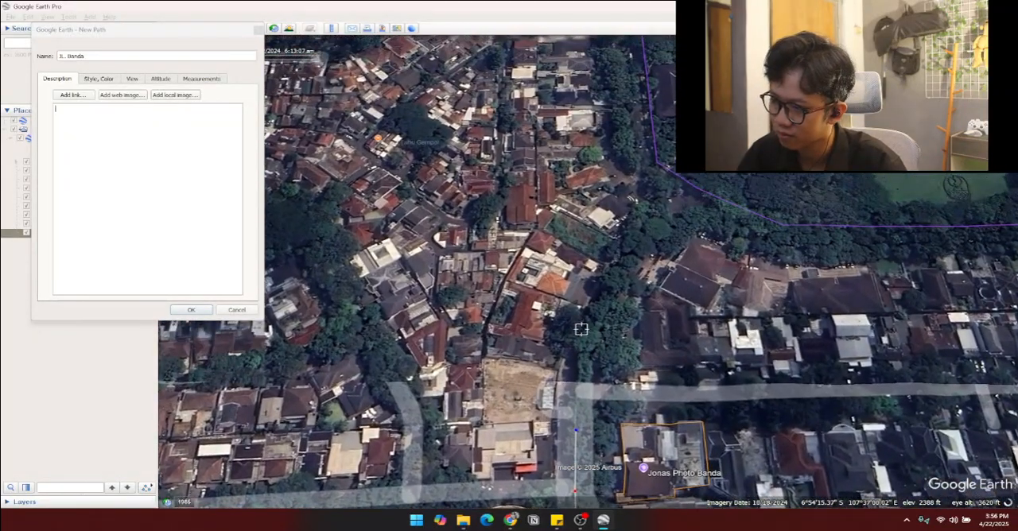
pyautogui.scroll(-2, 598, 344)
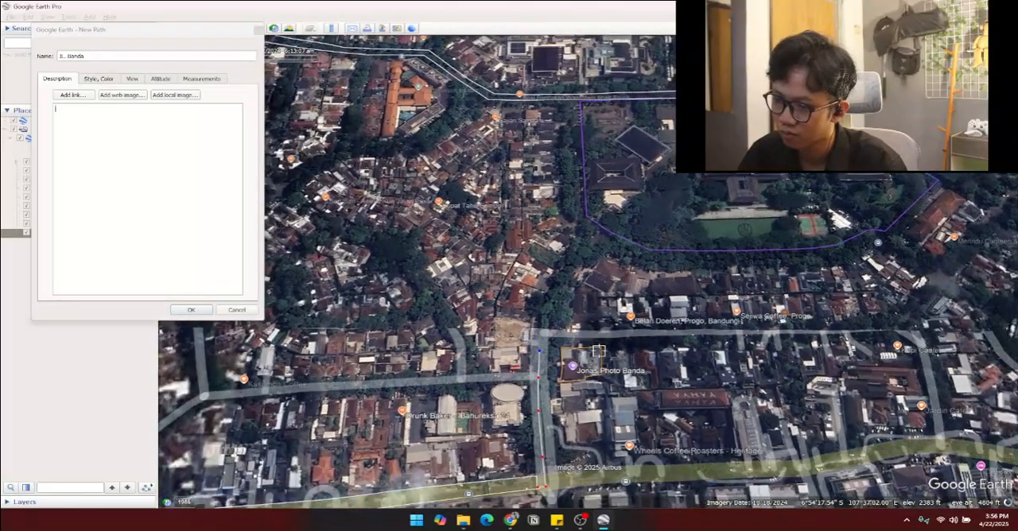
# Step: Extend the path north around Jl. Banda's curve to the Jl. Cimandiri junction and turn it onto the western edge
pyautogui.click(540, 324)
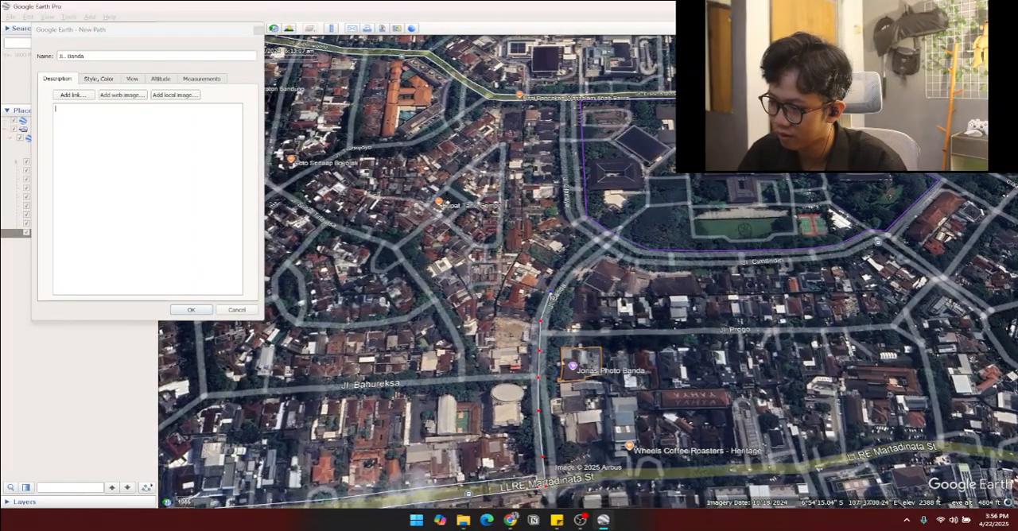
pyautogui.click(549, 293)
pyautogui.click(590, 248)
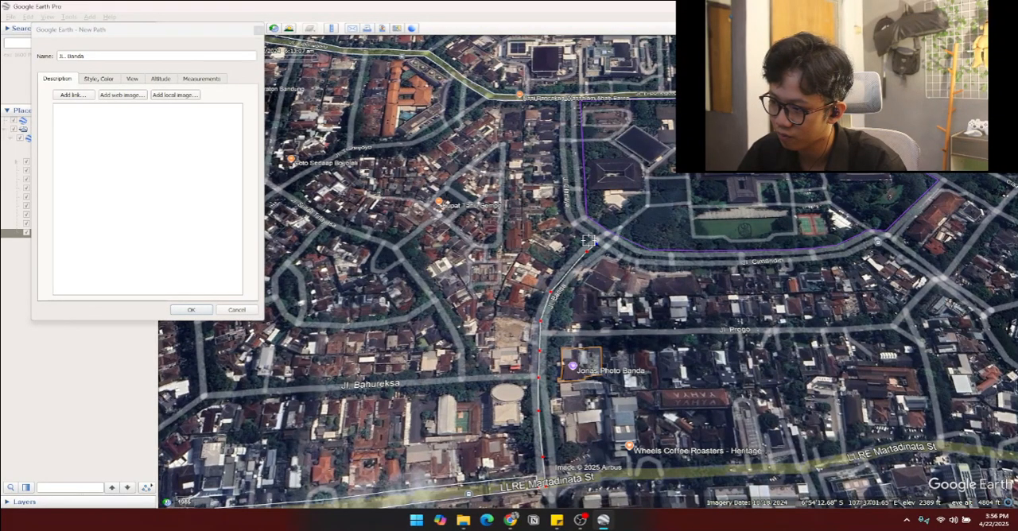
pyautogui.click(588, 241)
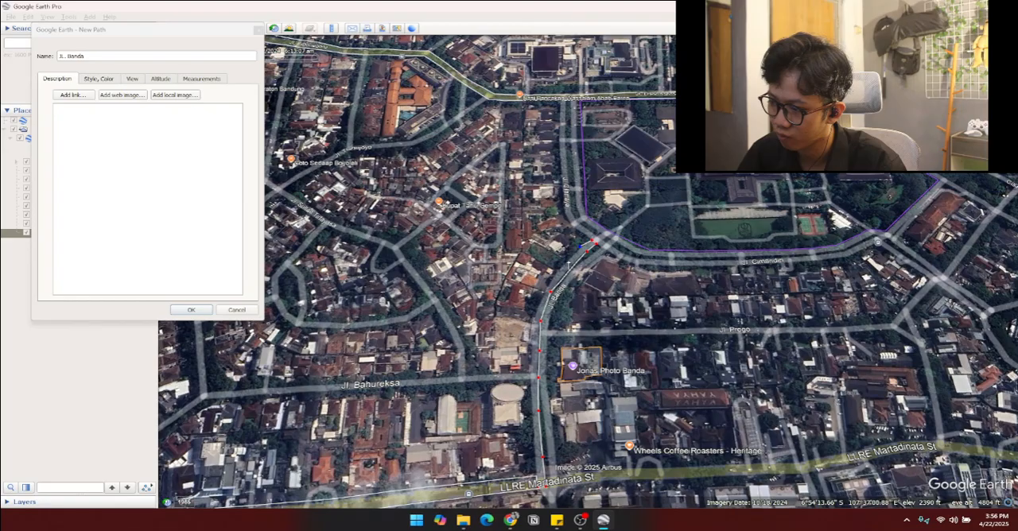
# Step: Trace Jl. Banda's western edge back south to LLRE Martadinata St and save the path
pyautogui.click(568, 262)
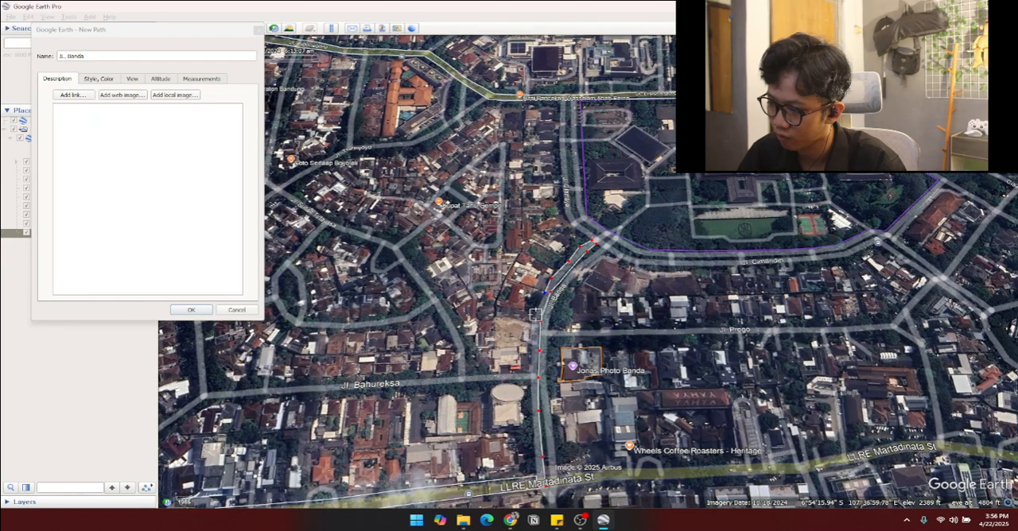
pyautogui.click(535, 320)
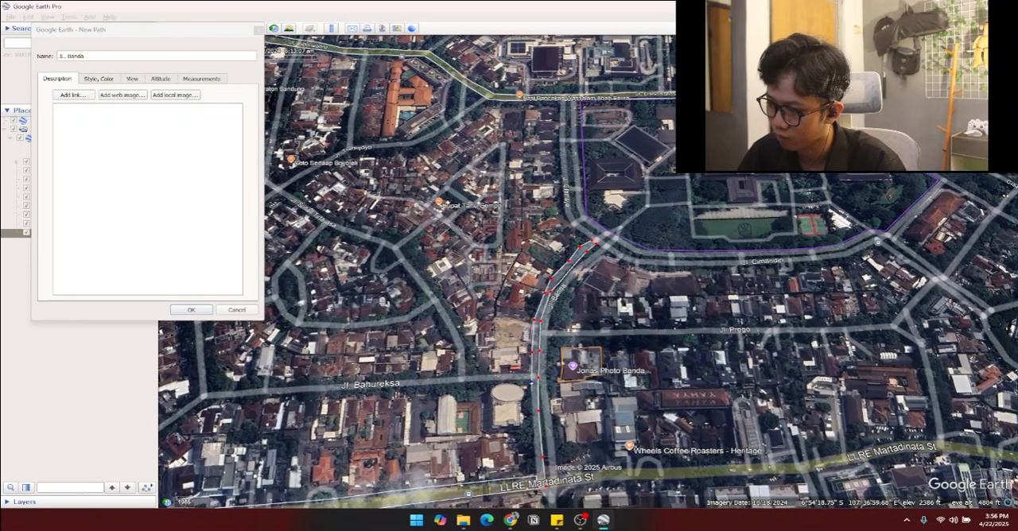
pyautogui.click(535, 445)
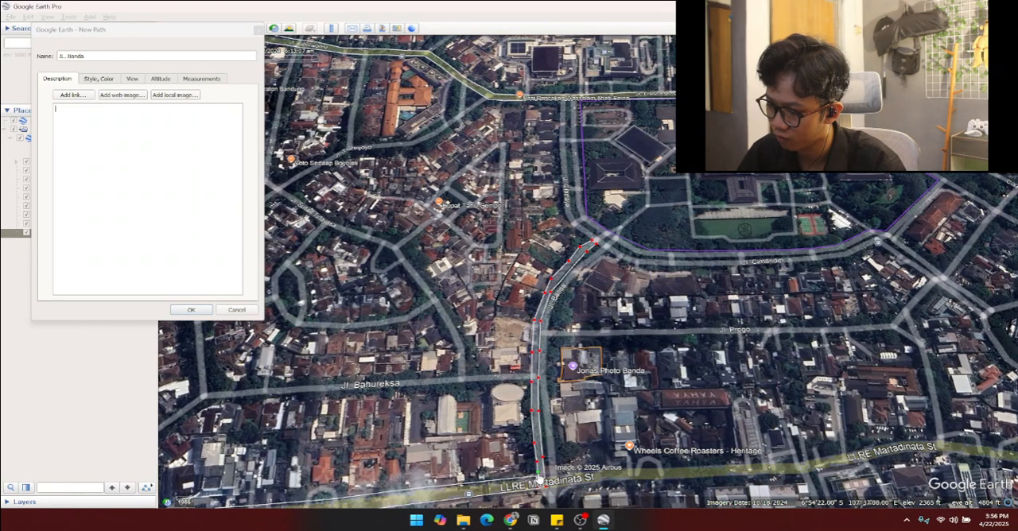
pyautogui.press('Up')
pyautogui.press('Right')
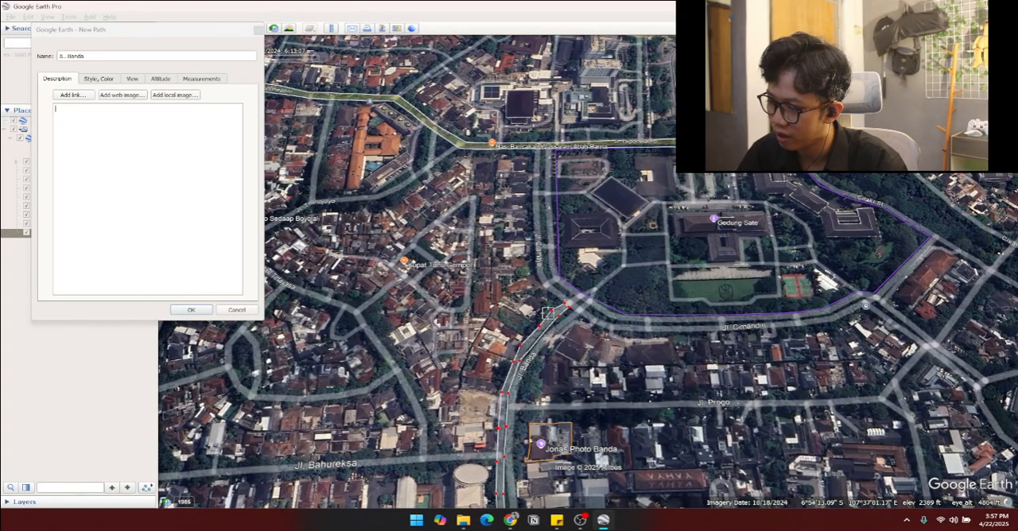
pyautogui.click(191, 310)
# Step: Start a new path at the Jl. Banda junction and trace Jl. Cimandiri's northern side around the first curve onto the straight section
pyautogui.scroll(2, 671, 369)
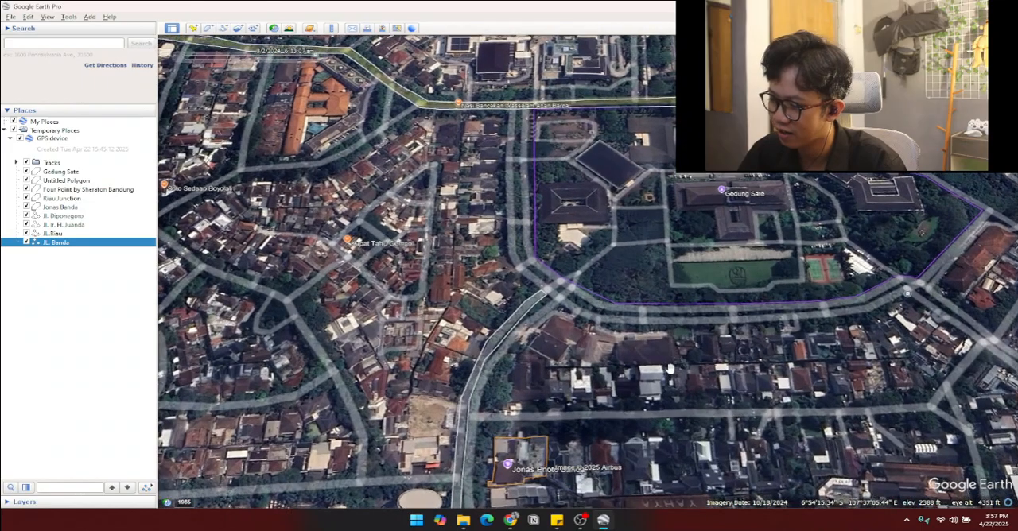
pyautogui.moveTo(784, 361); pyautogui.dragTo(683, 356)
pyautogui.scroll(3, 684, 354)
pyautogui.scroll(-2, 684, 351)
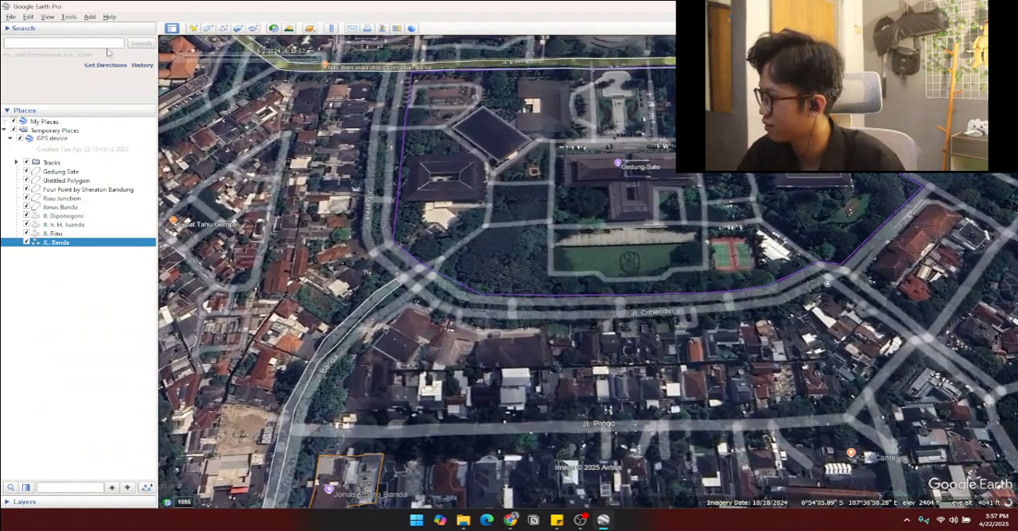
pyautogui.click(223, 28)
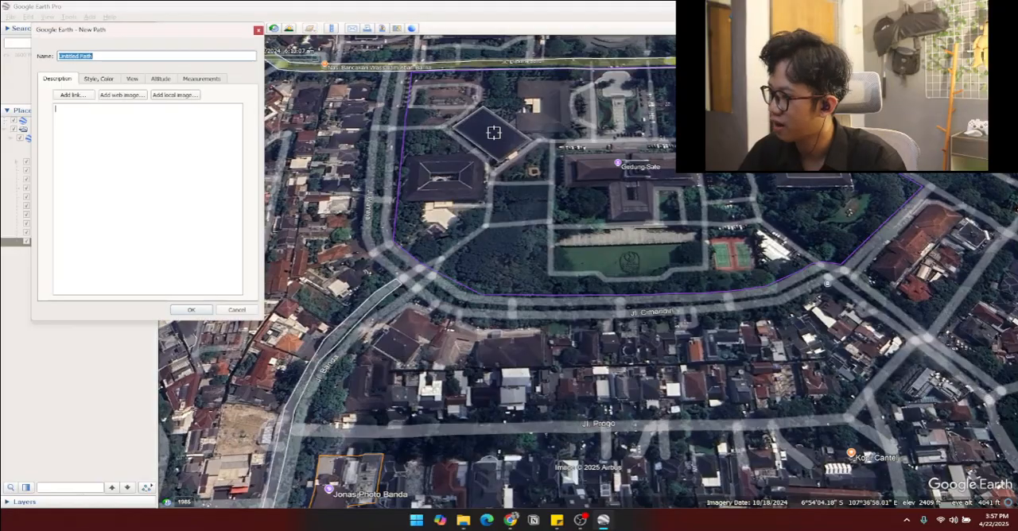
pyautogui.click(397, 274)
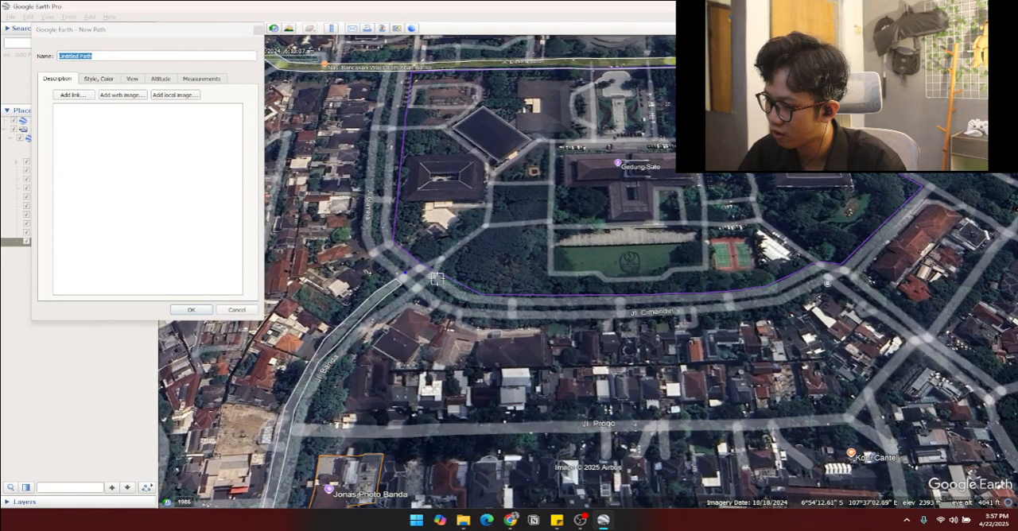
pyautogui.click(429, 292)
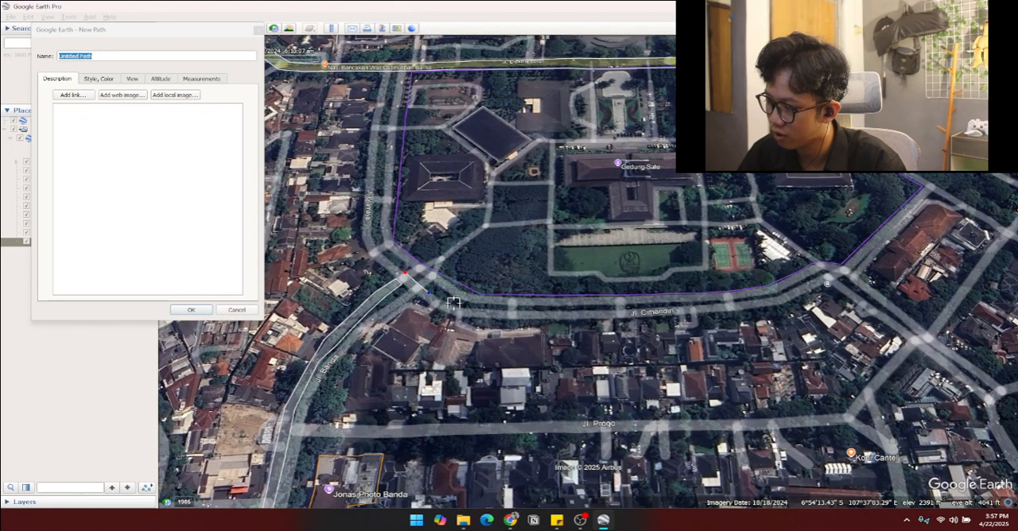
pyautogui.click(454, 303)
pyautogui.click(490, 310)
pyautogui.click(578, 309)
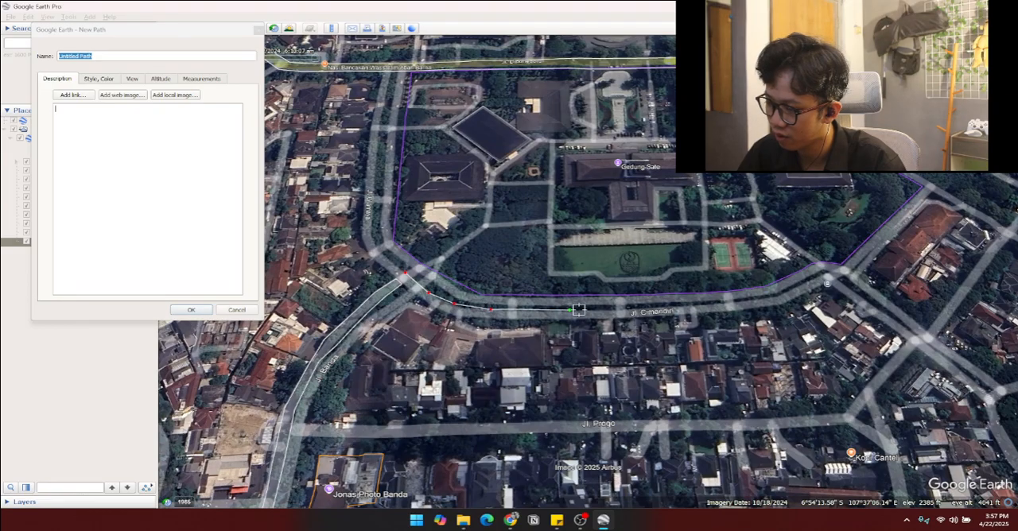
# Step: Continue tracing Jl. Cimandiri's northern side east along the straight section to the bend beyond Gedung Sate's sports courts
pyautogui.click(652, 309)
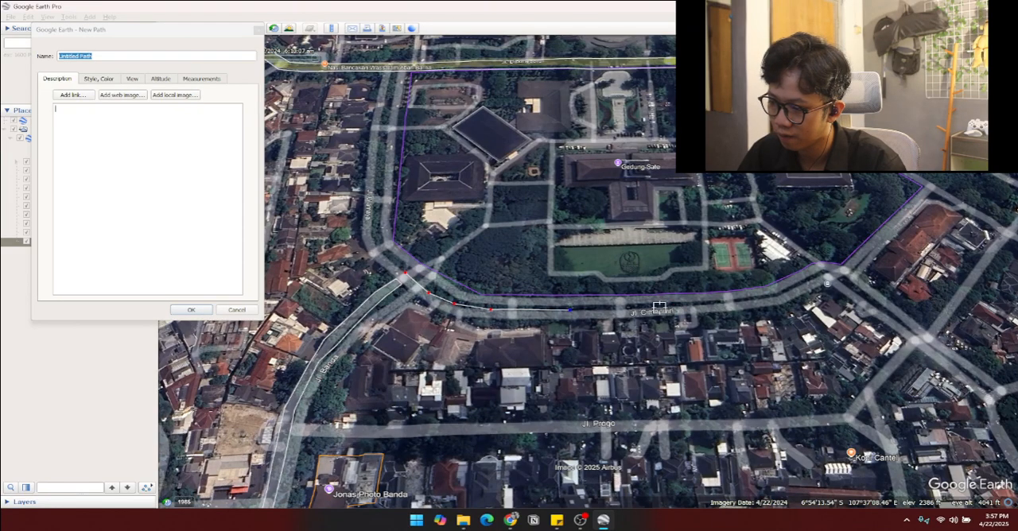
pyautogui.click(681, 311)
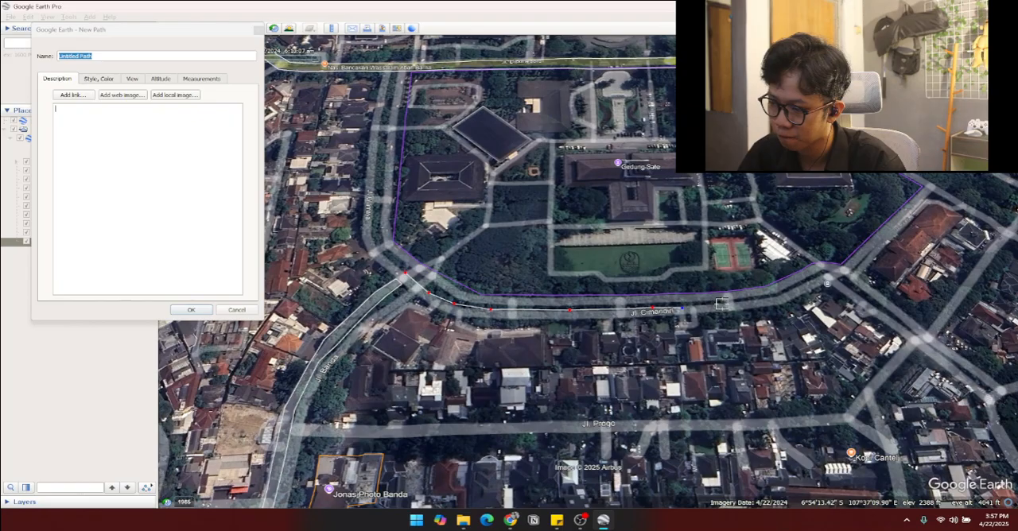
pyautogui.click(722, 303)
pyautogui.click(762, 300)
pyautogui.click(798, 285)
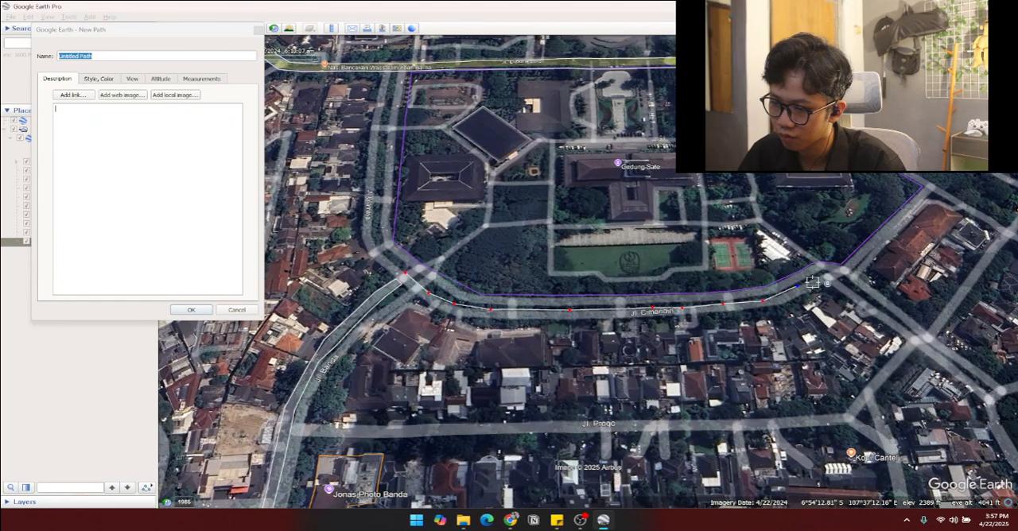
# Step: Extend the path northeast around the bend to Cilaki St and cross over to the street's opposite edge
pyautogui.moveTo(865, 250); pyautogui.dragTo(791, 279)
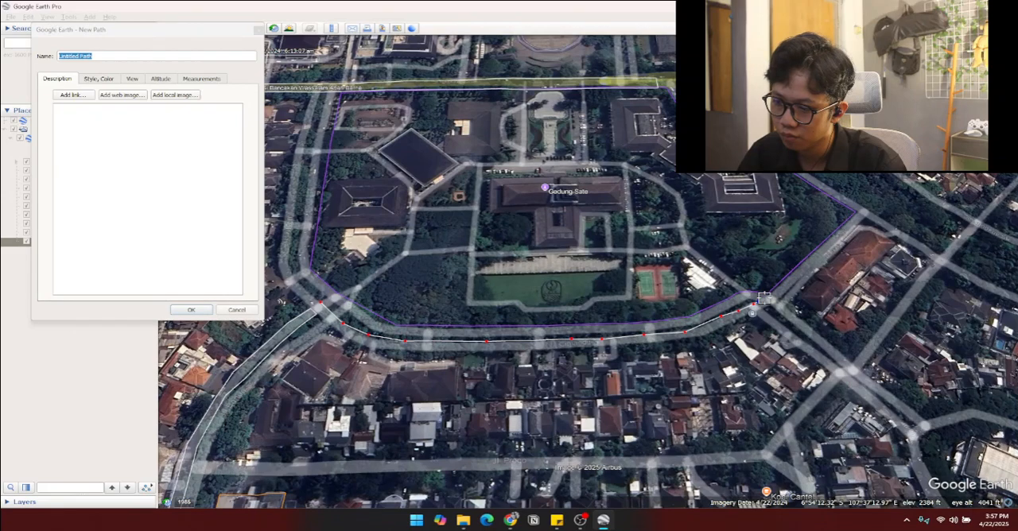
pyautogui.click(766, 297)
pyautogui.click(774, 293)
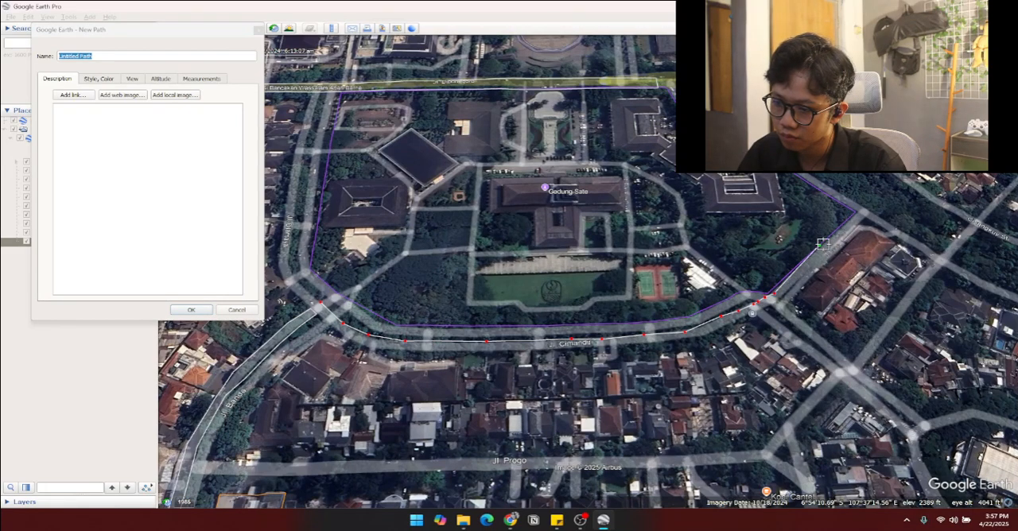
pyautogui.click(825, 247)
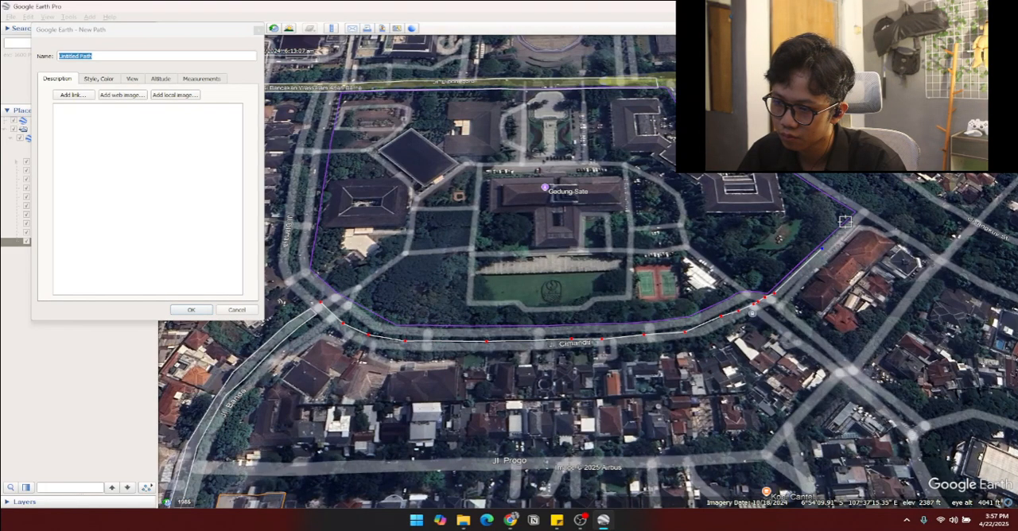
pyautogui.click(853, 214)
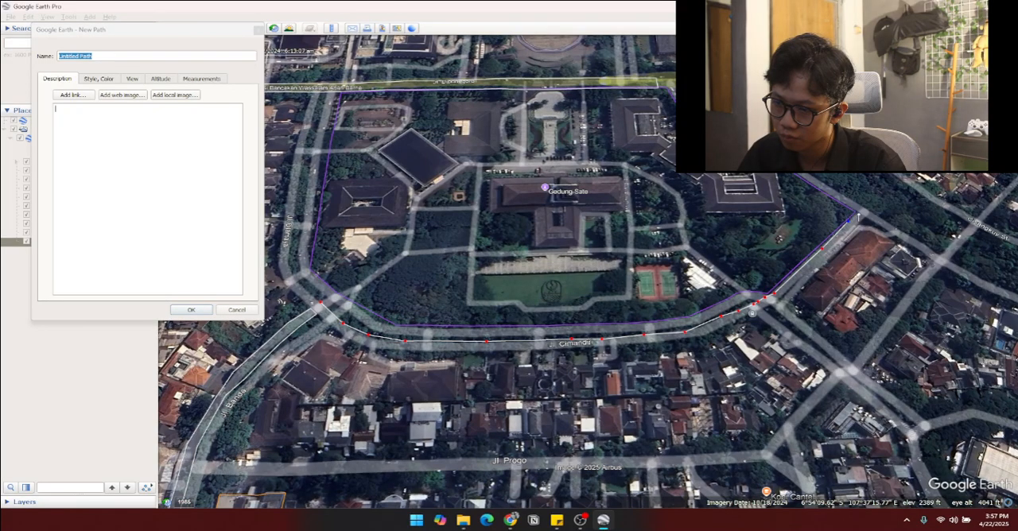
pyautogui.click(865, 220)
# Step: Trace the street's southeastern edge back southwest from Cilaki St and around the bend to the straight section of Jl. Cimandiri
pyautogui.click(823, 259)
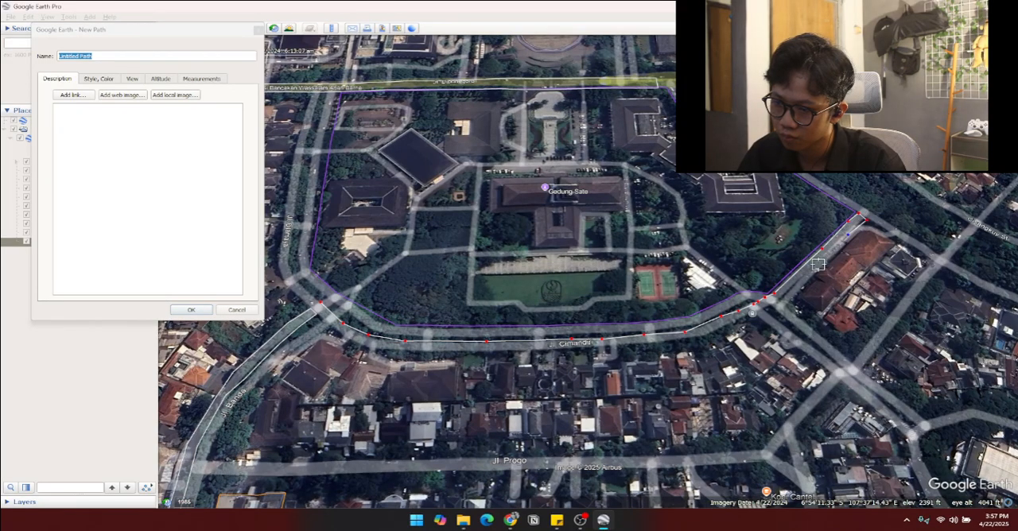
pyautogui.click(780, 297)
pyautogui.click(763, 308)
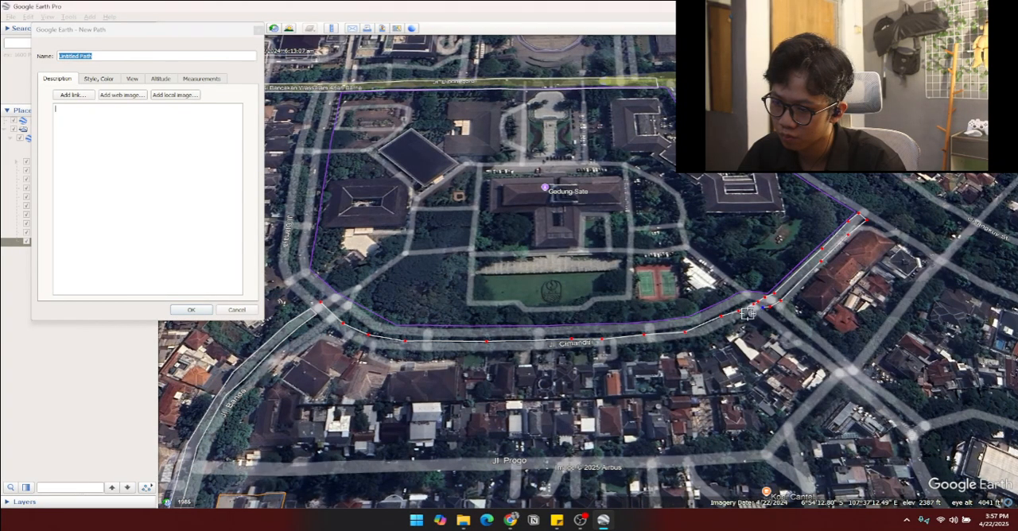
pyautogui.click(755, 313)
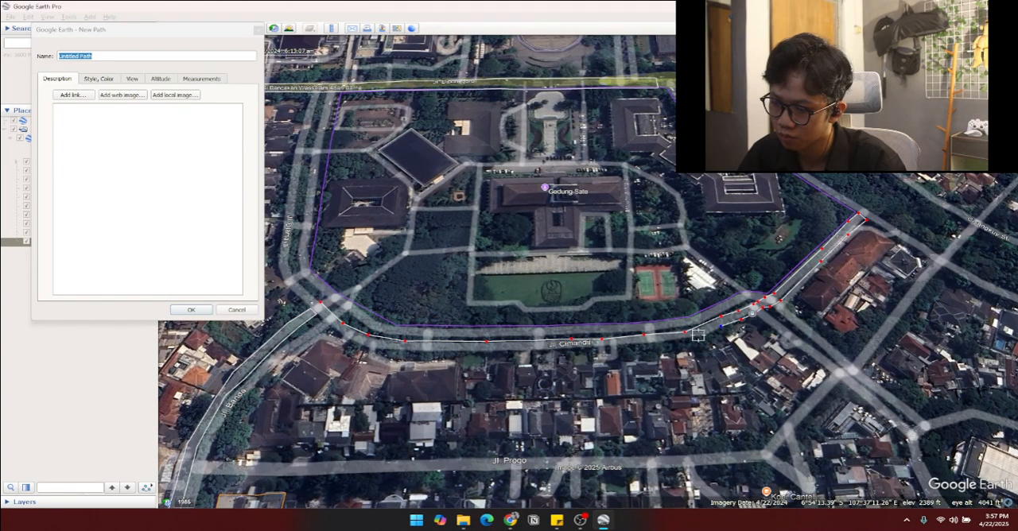
pyautogui.click(687, 340)
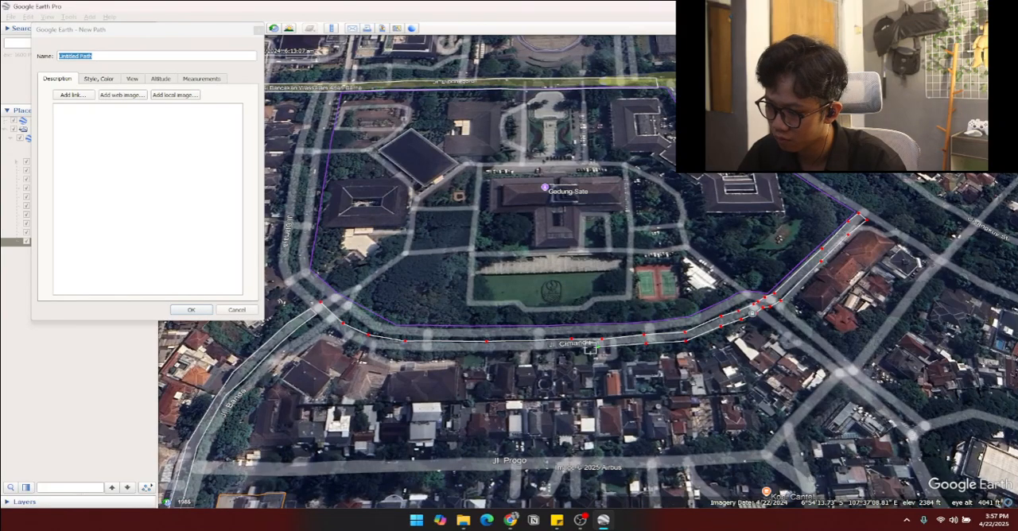
# Step: Trace Jl. Cimandiri's southern edge west to the Jl. Banda junction and close the outline at its starting point
pyautogui.click(573, 347)
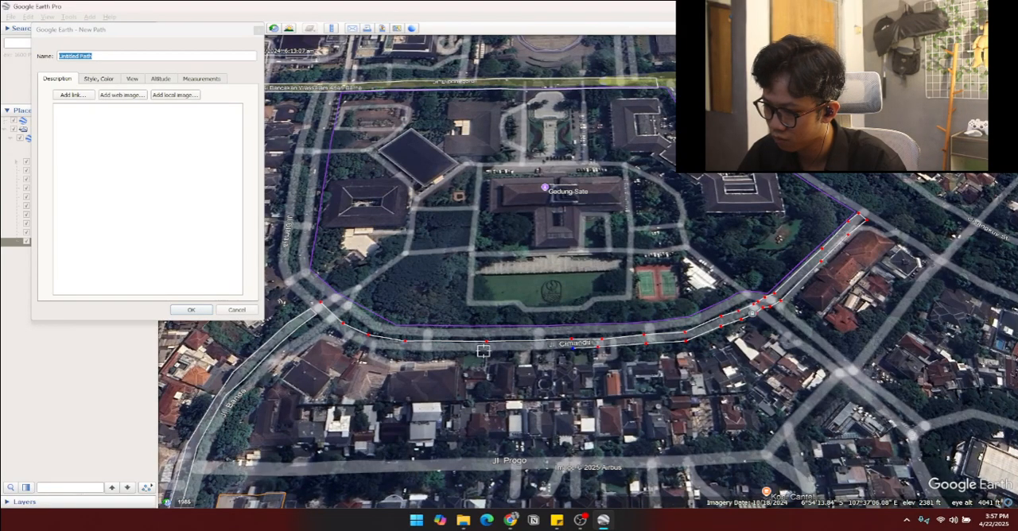
pyautogui.click(484, 351)
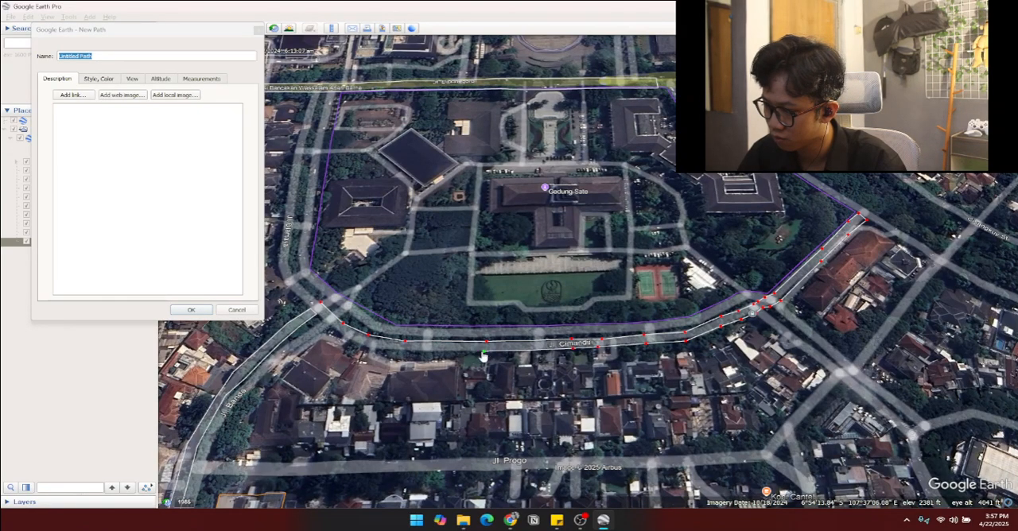
pyautogui.click(406, 349)
pyautogui.click(360, 348)
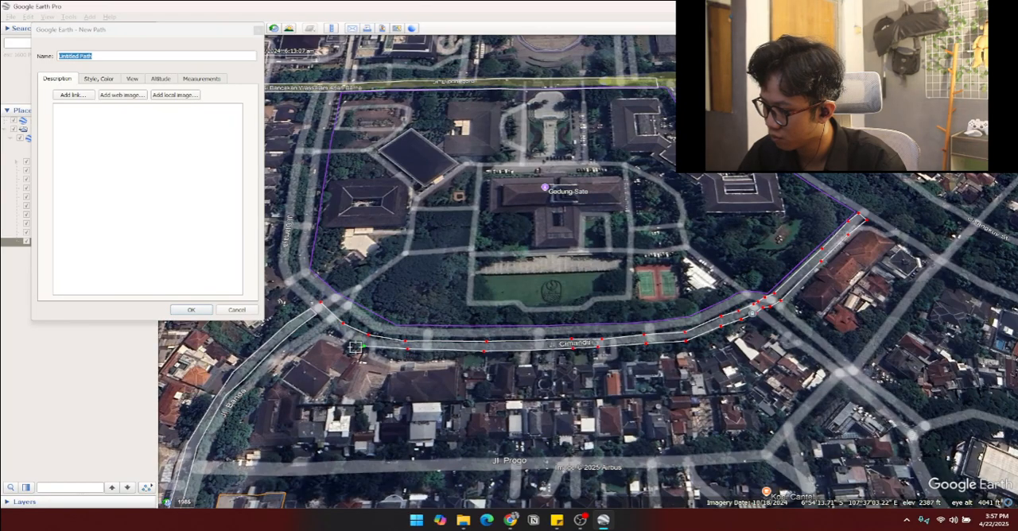
pyautogui.click(319, 317)
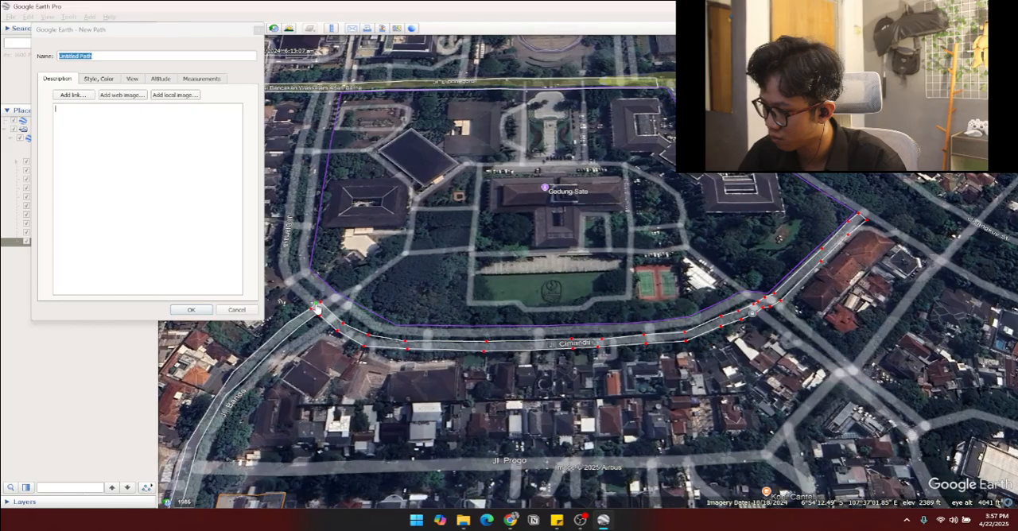
pyautogui.scroll(-2, 370, 310)
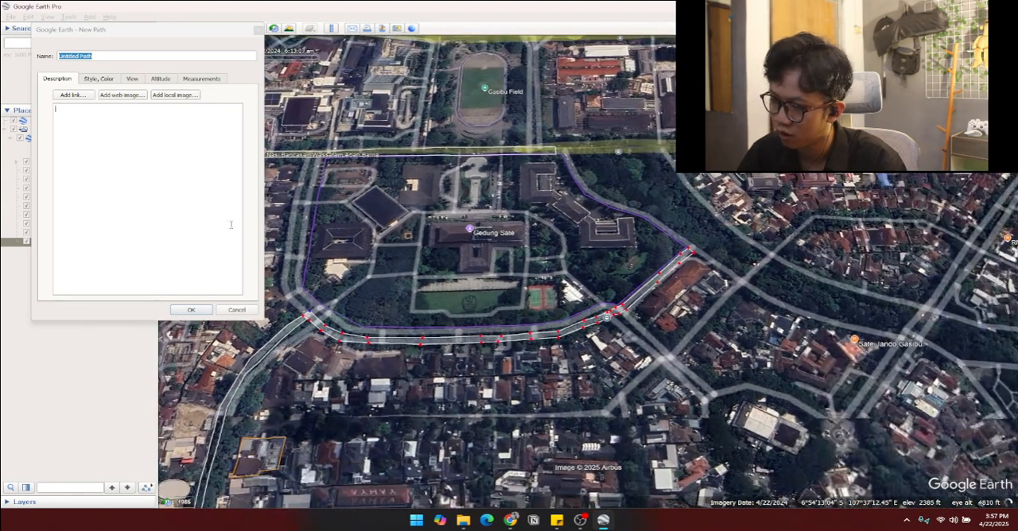
# Step: Name the path "Jl. Cimandiri" and save it
pyautogui.click(71, 56)
pyautogui.moveTo(94, 56); pyautogui.dragTo(56, 59)
pyautogui.press('capslock')
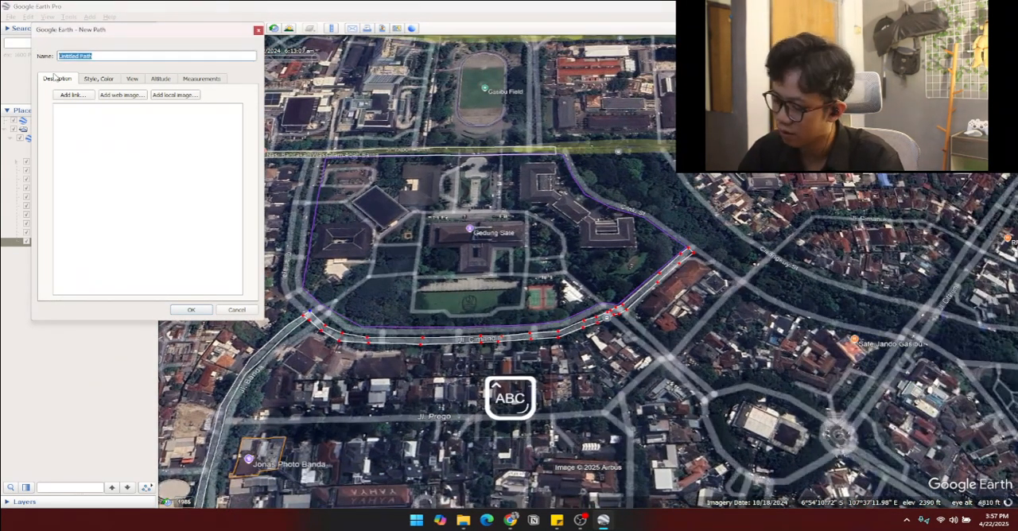
pyautogui.write('J')
pyautogui.press('capslock')
pyautogui.write('l.')
pyautogui.press('capslock')
pyautogui.write('C')
pyautogui.press('capslock')
pyautogui.write('imandiri')
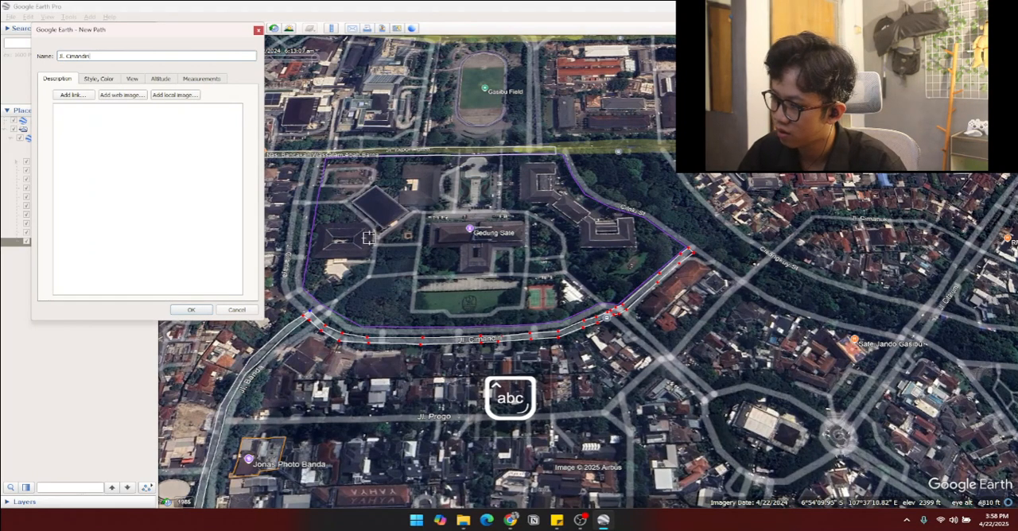
pyautogui.click(197, 309)
# Step: Start a new path at the northeast end of Jl. Cimandiri and trace Cilaki St's northeastern edge northwest alongside Taman Lansia
pyautogui.moveTo(576, 245); pyautogui.dragTo(452, 356)
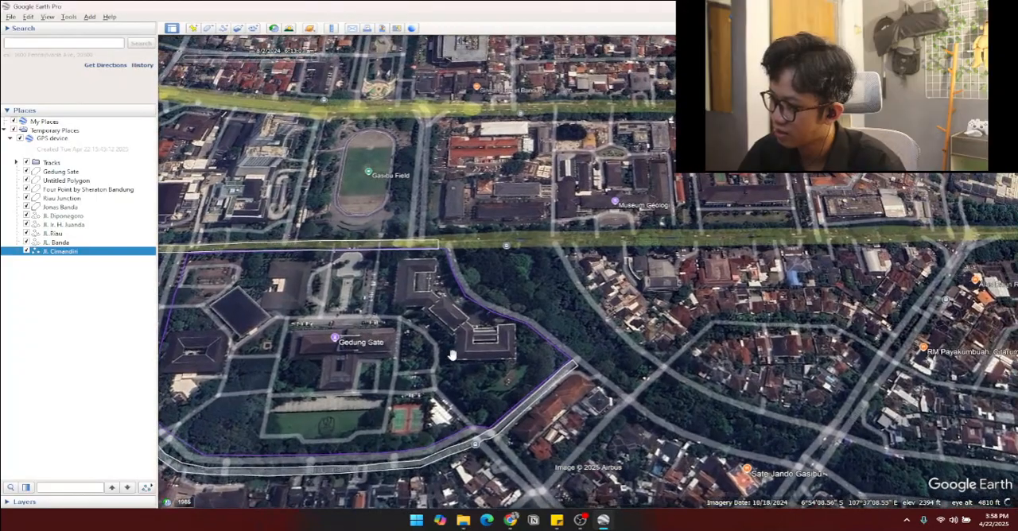
pyautogui.click(223, 28)
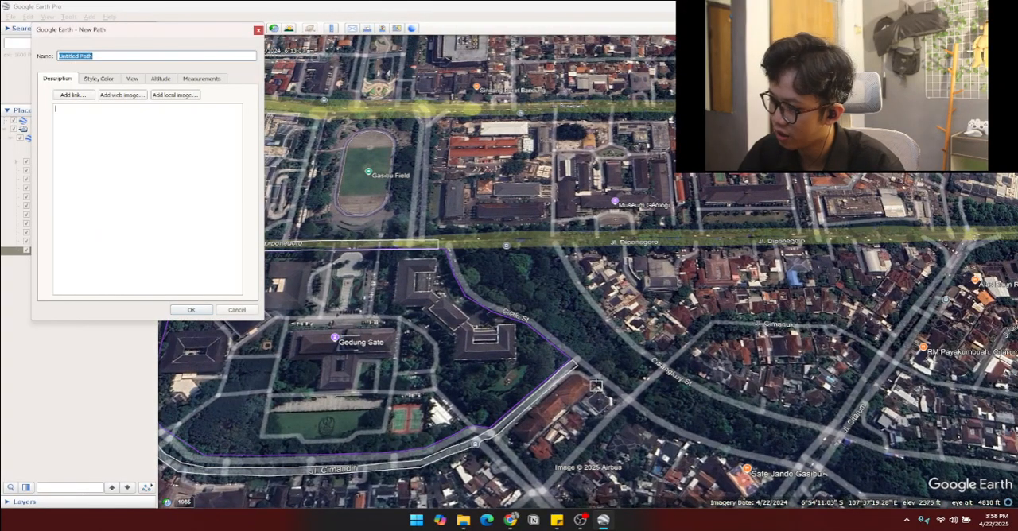
pyautogui.scroll(3, 596, 386)
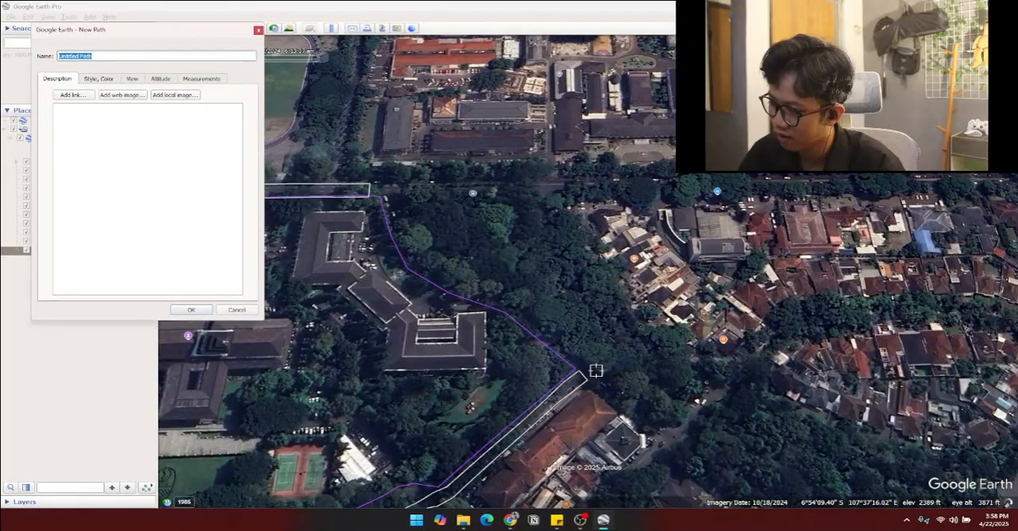
pyautogui.click(592, 380)
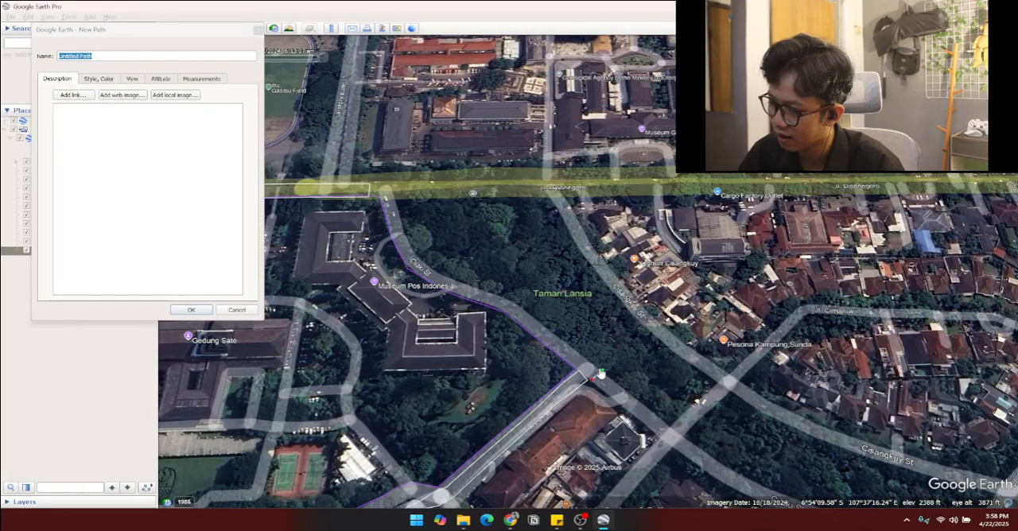
pyautogui.click(546, 326)
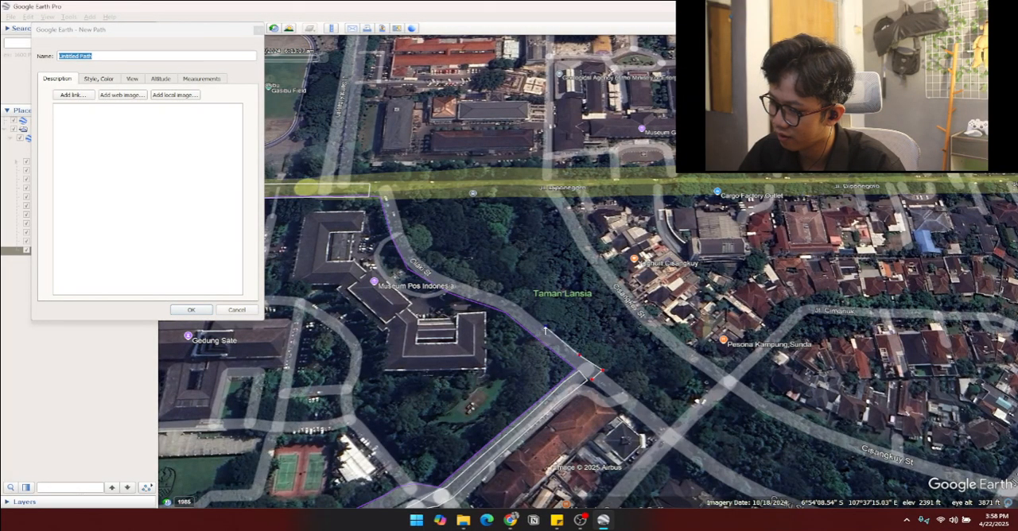
pyautogui.click(524, 309)
pyautogui.click(512, 301)
pyautogui.click(493, 296)
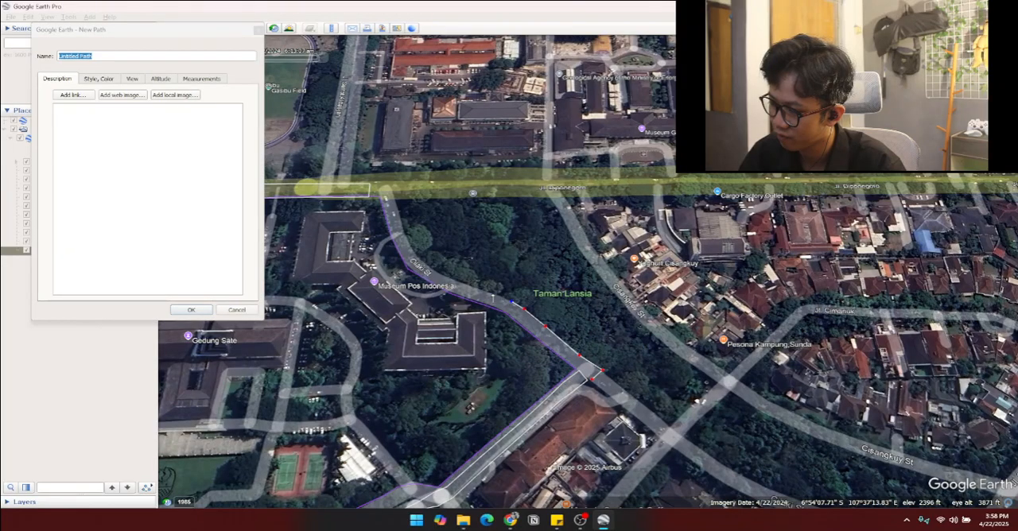
# Step: Continue the path along Cilaki St past Museum Pos Indonesia, up to Jl. Diponegoro and back down the street's western edge
pyautogui.click(475, 291)
pyautogui.click(450, 283)
pyautogui.click(439, 275)
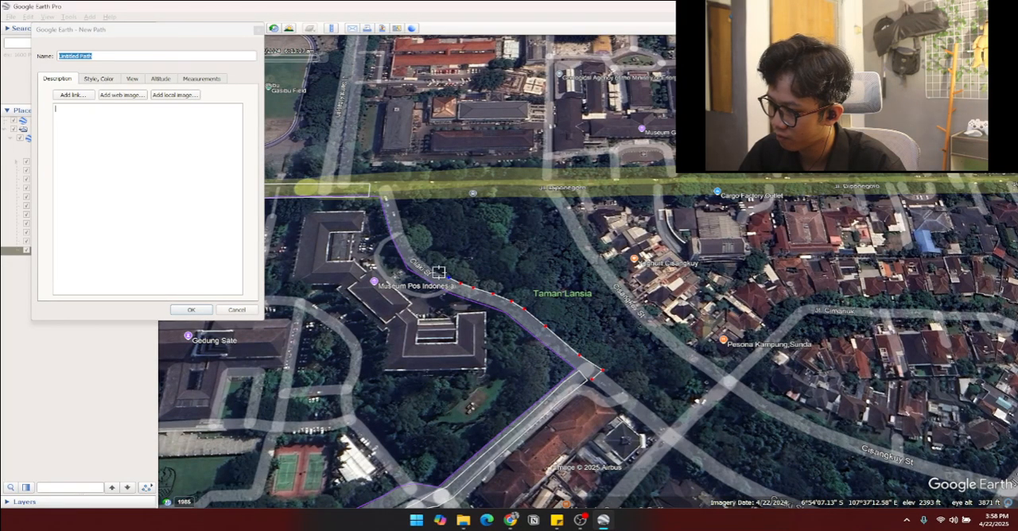
pyautogui.click(428, 268)
pyautogui.click(415, 258)
pyautogui.click(411, 247)
pyautogui.click(406, 237)
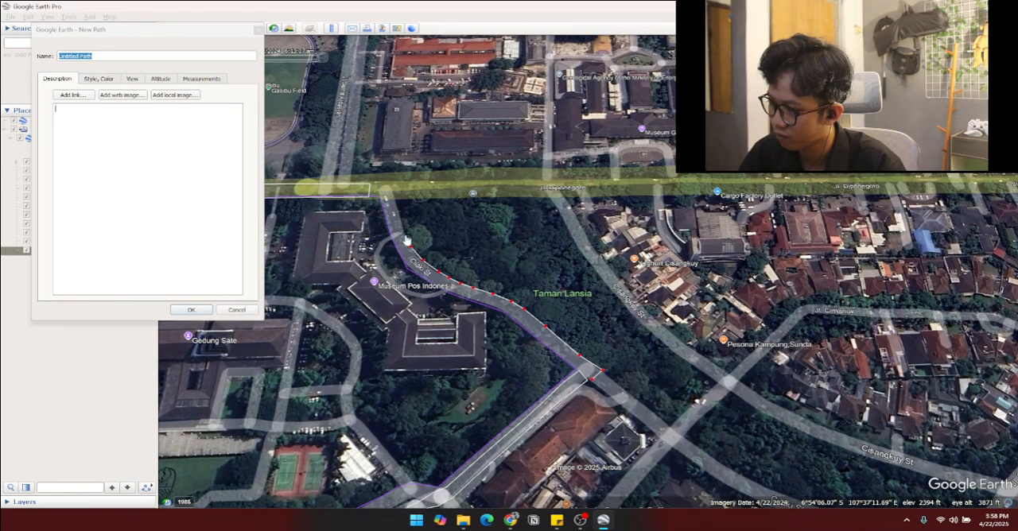
pyautogui.click(396, 209)
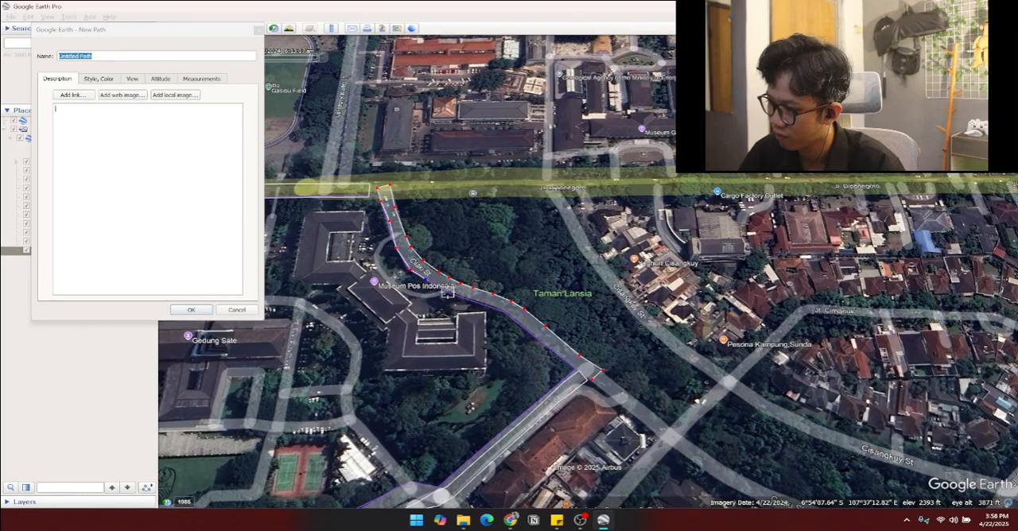
# Step: Trace the rest of Cilaki St's southwestern edge southeast to the Jl. Cimandiri corner and save the path
pyautogui.click(526, 327)
pyautogui.click(539, 340)
pyautogui.click(556, 352)
pyautogui.click(575, 369)
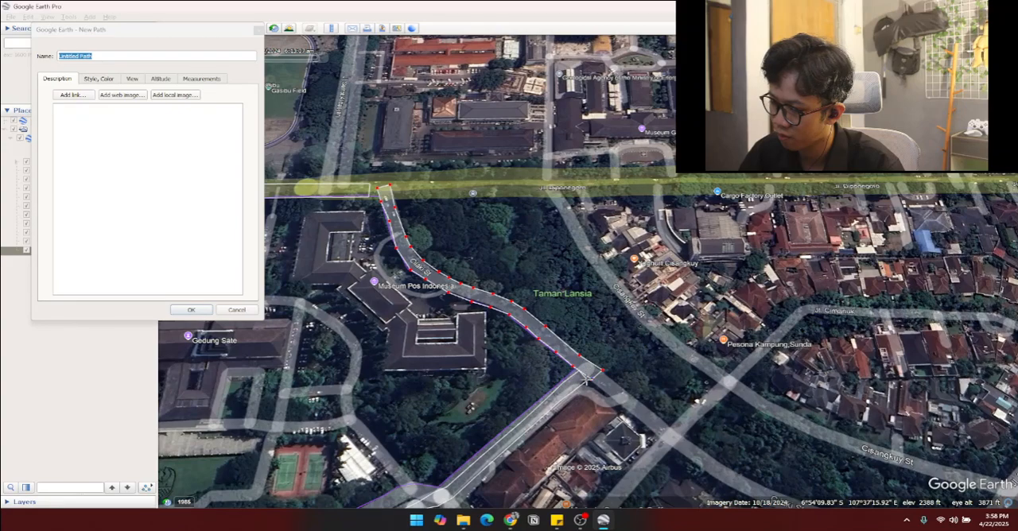
pyautogui.click(200, 311)
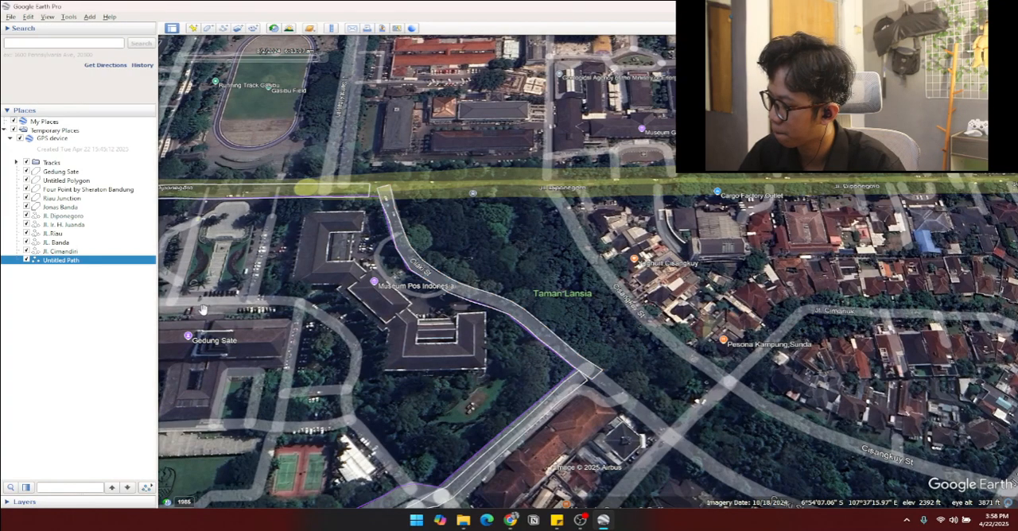
# Step: Review the complete loop of traced streets and outlined landmarks, from Jl. Ir. H. Juanda and Jl. Riau to Cilaki St around Gedung Sate
pyautogui.scroll(-5, 411, 280)
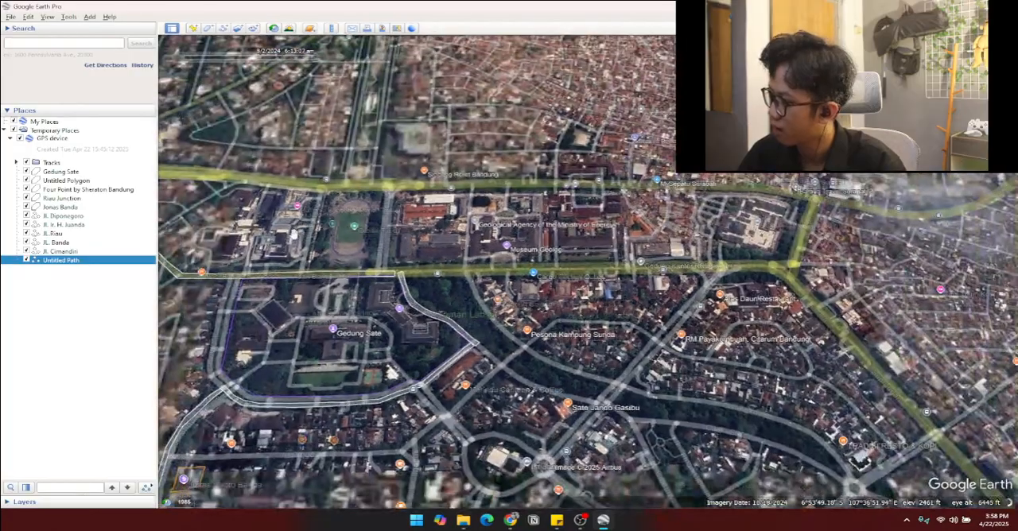
pyautogui.moveTo(309, 253); pyautogui.dragTo(561, 230)
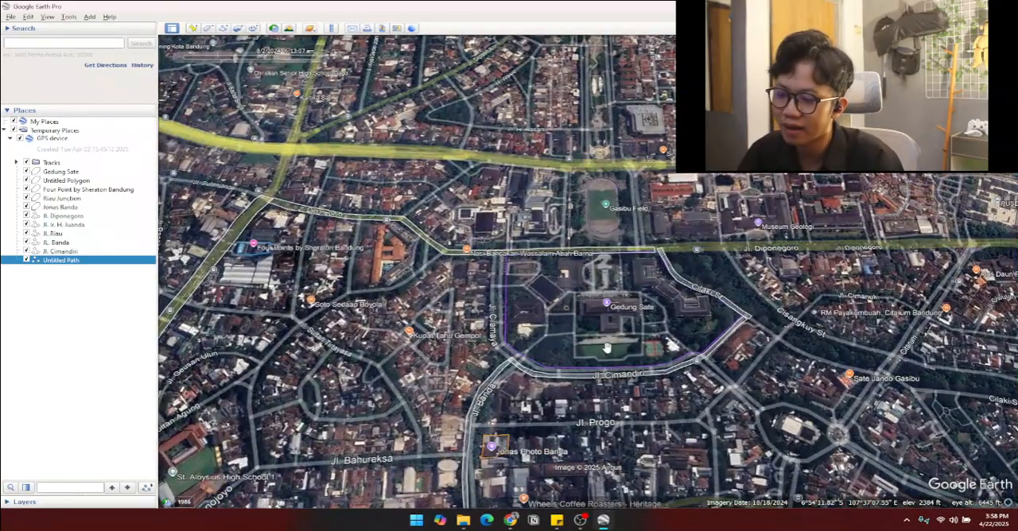
pyautogui.moveTo(603, 344); pyautogui.dragTo(650, 342)
pyautogui.moveTo(531, 355); pyautogui.dragTo(565, 373)
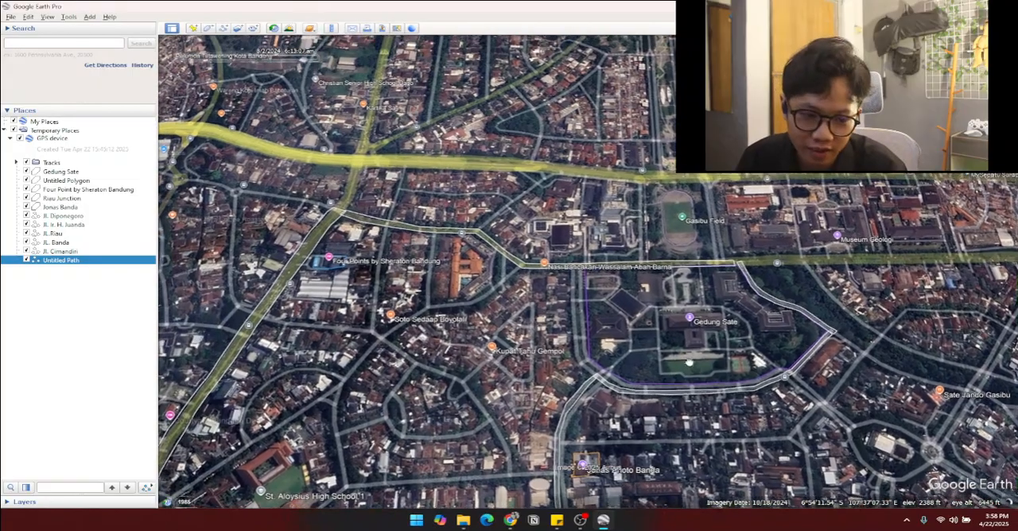
pyautogui.scroll(-2, 566, 373)
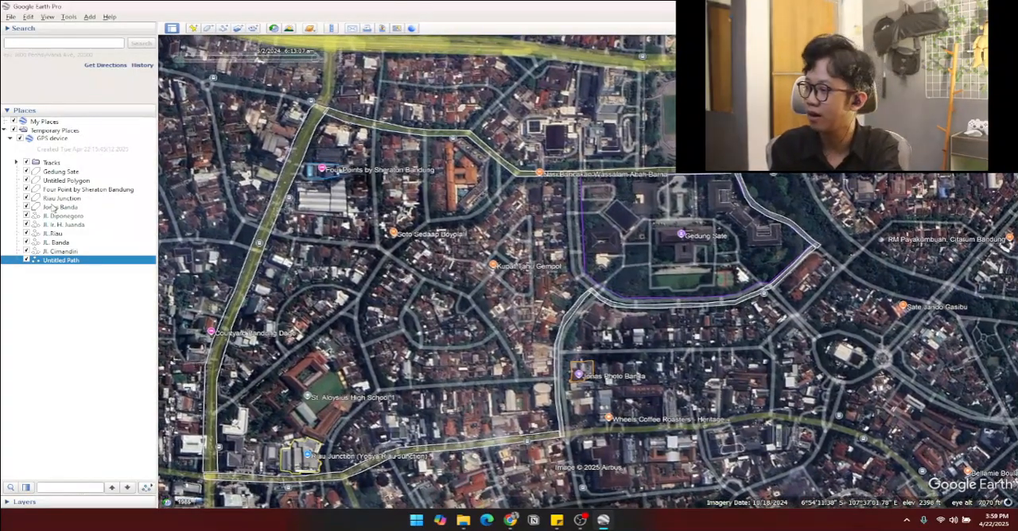
pyautogui.moveTo(420, 233); pyautogui.dragTo(478, 233)
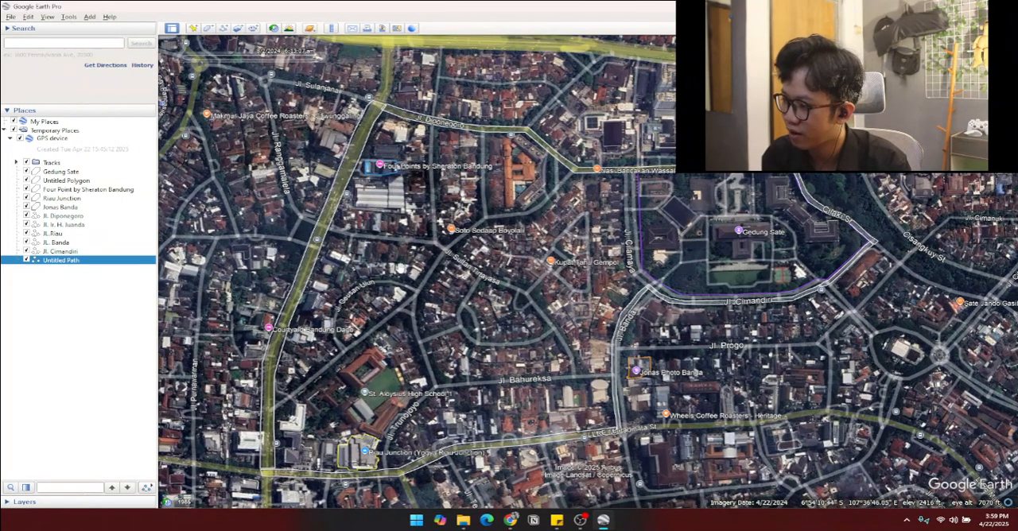
pyautogui.moveTo(409, 283); pyautogui.dragTo(360, 300)
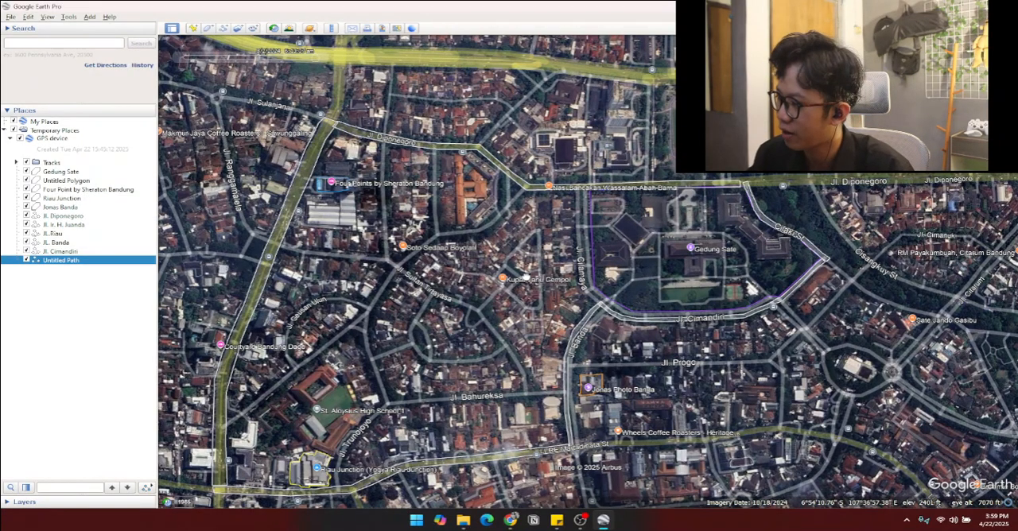
pyautogui.moveTo(526, 277); pyautogui.dragTo(480, 257)
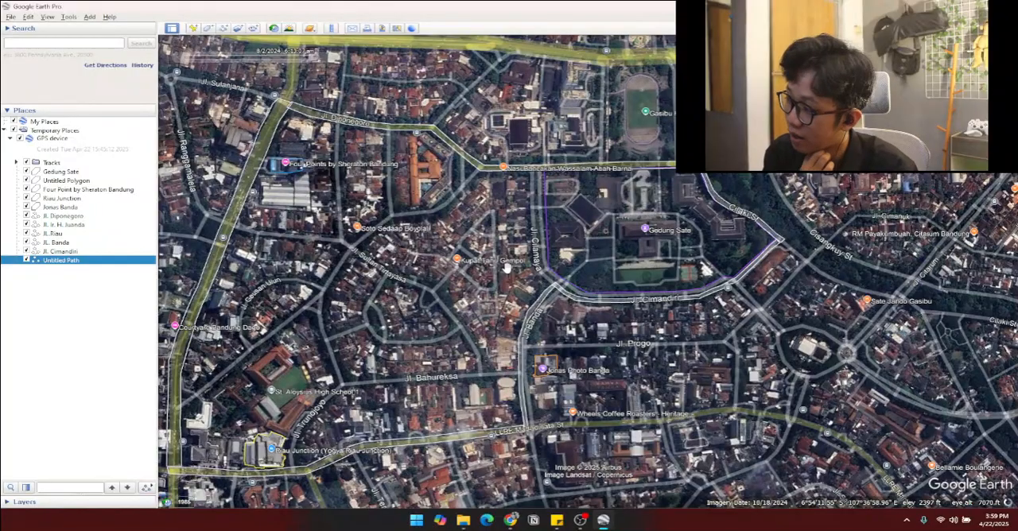
pyautogui.moveTo(617, 248); pyautogui.dragTo(599, 287)
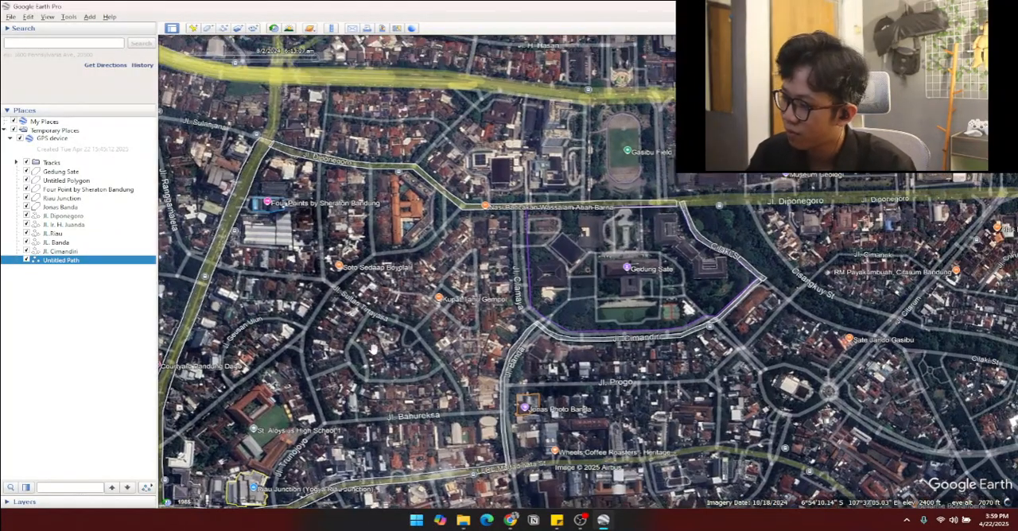